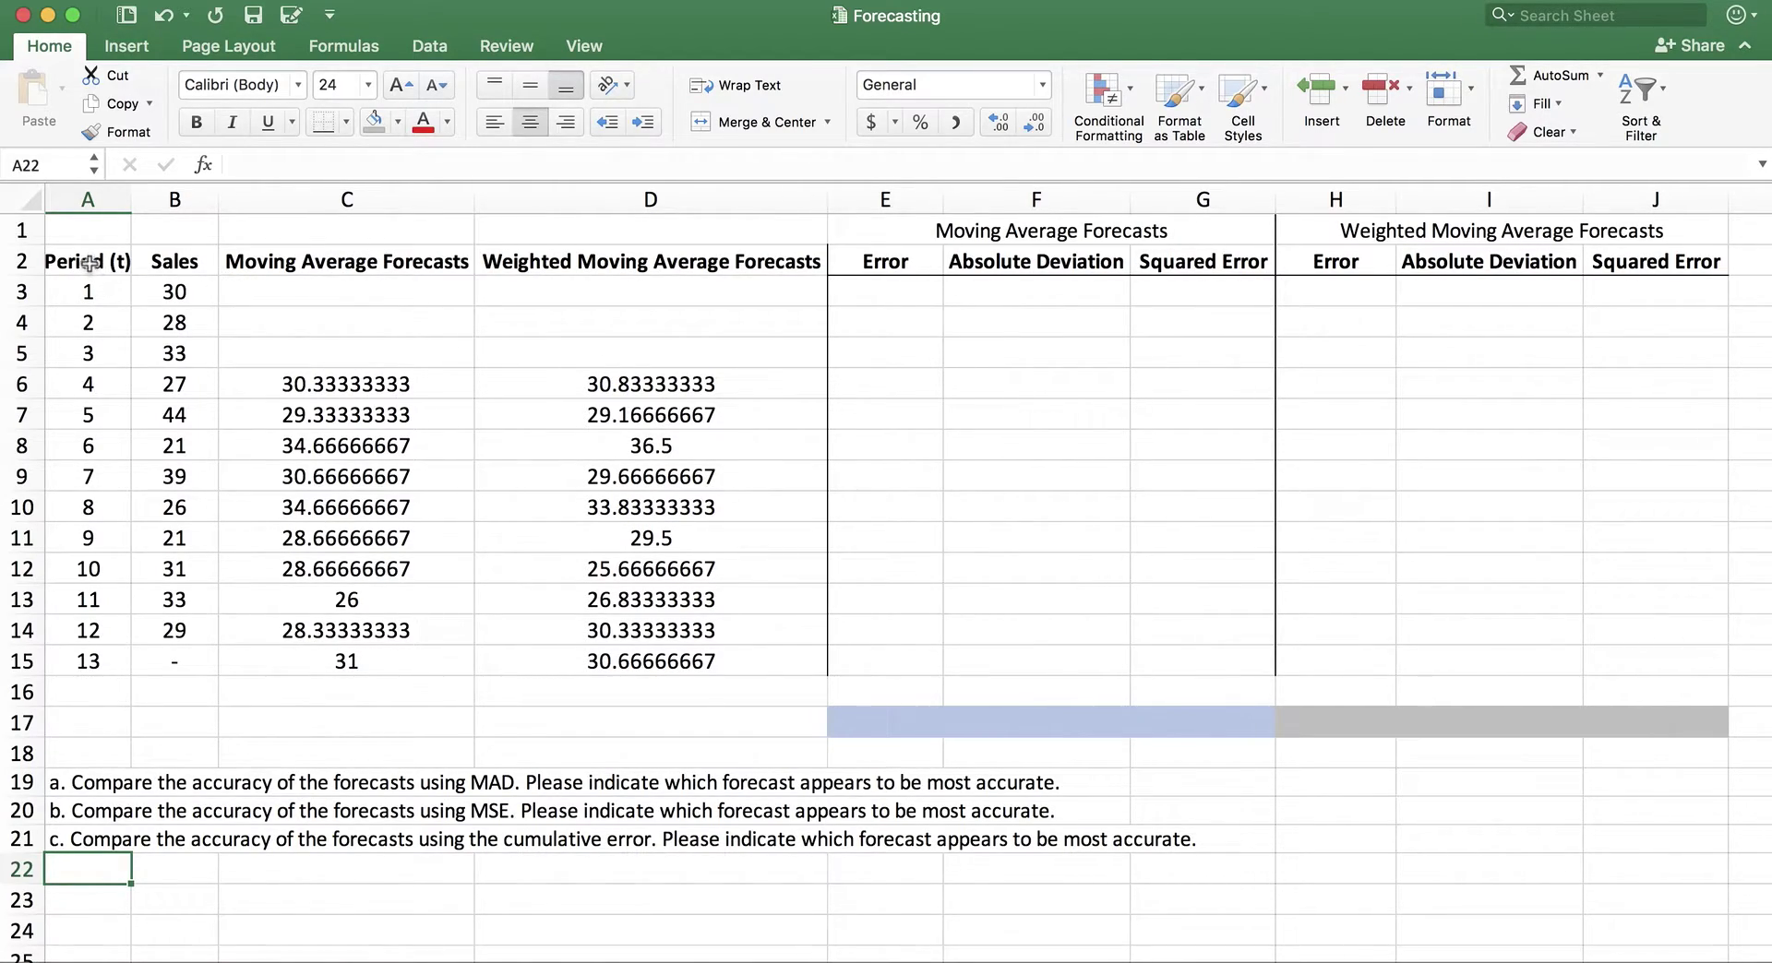
Examine the period and sales data for periods 1 through 12 and the empty sales entry for period 13.
drag(88, 264, 169, 633)
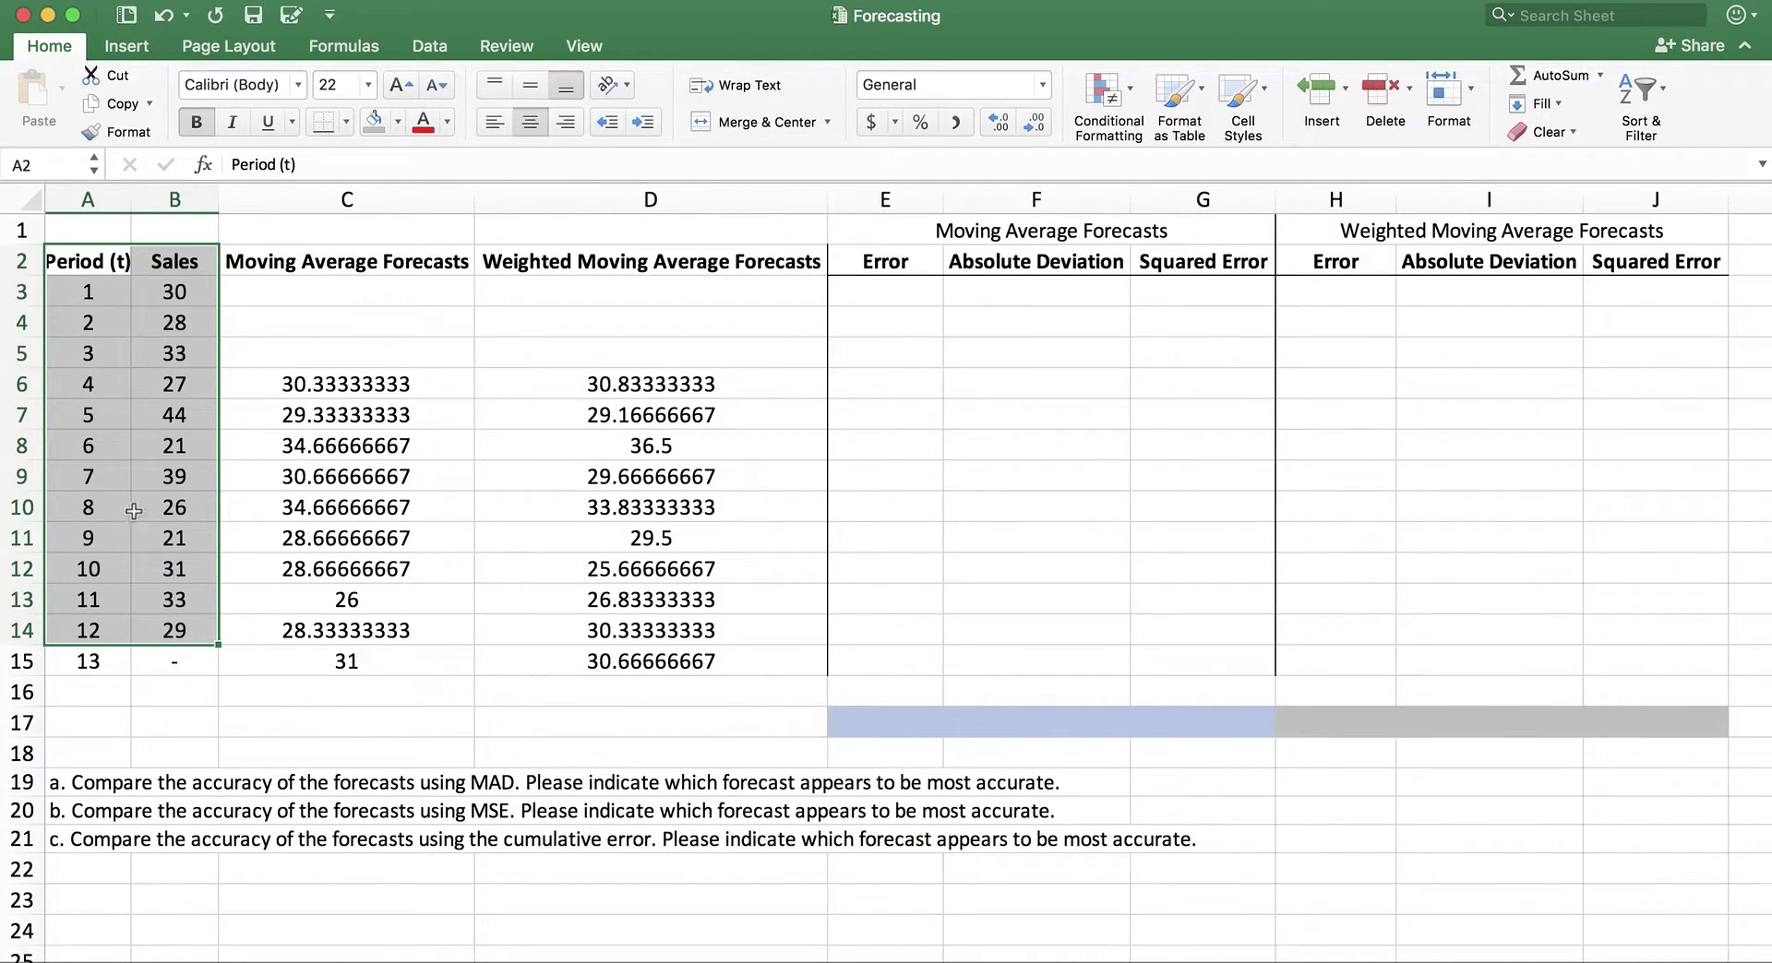
click(101, 288)
click(185, 295)
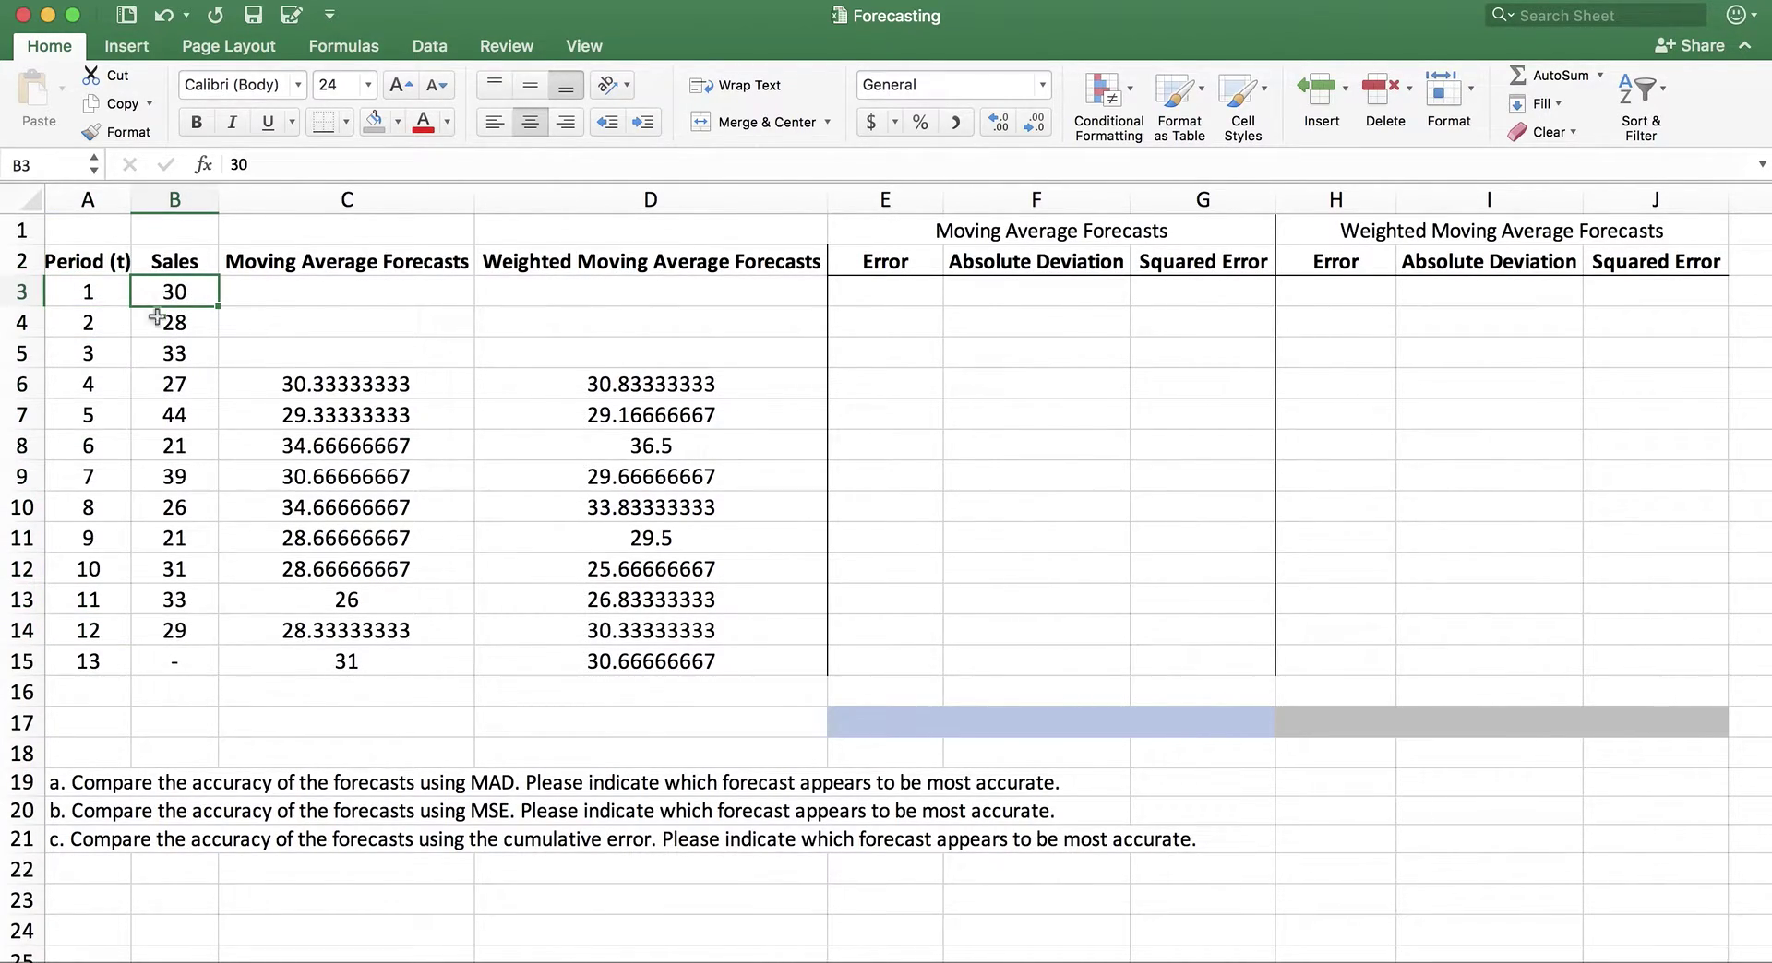
click(93, 300)
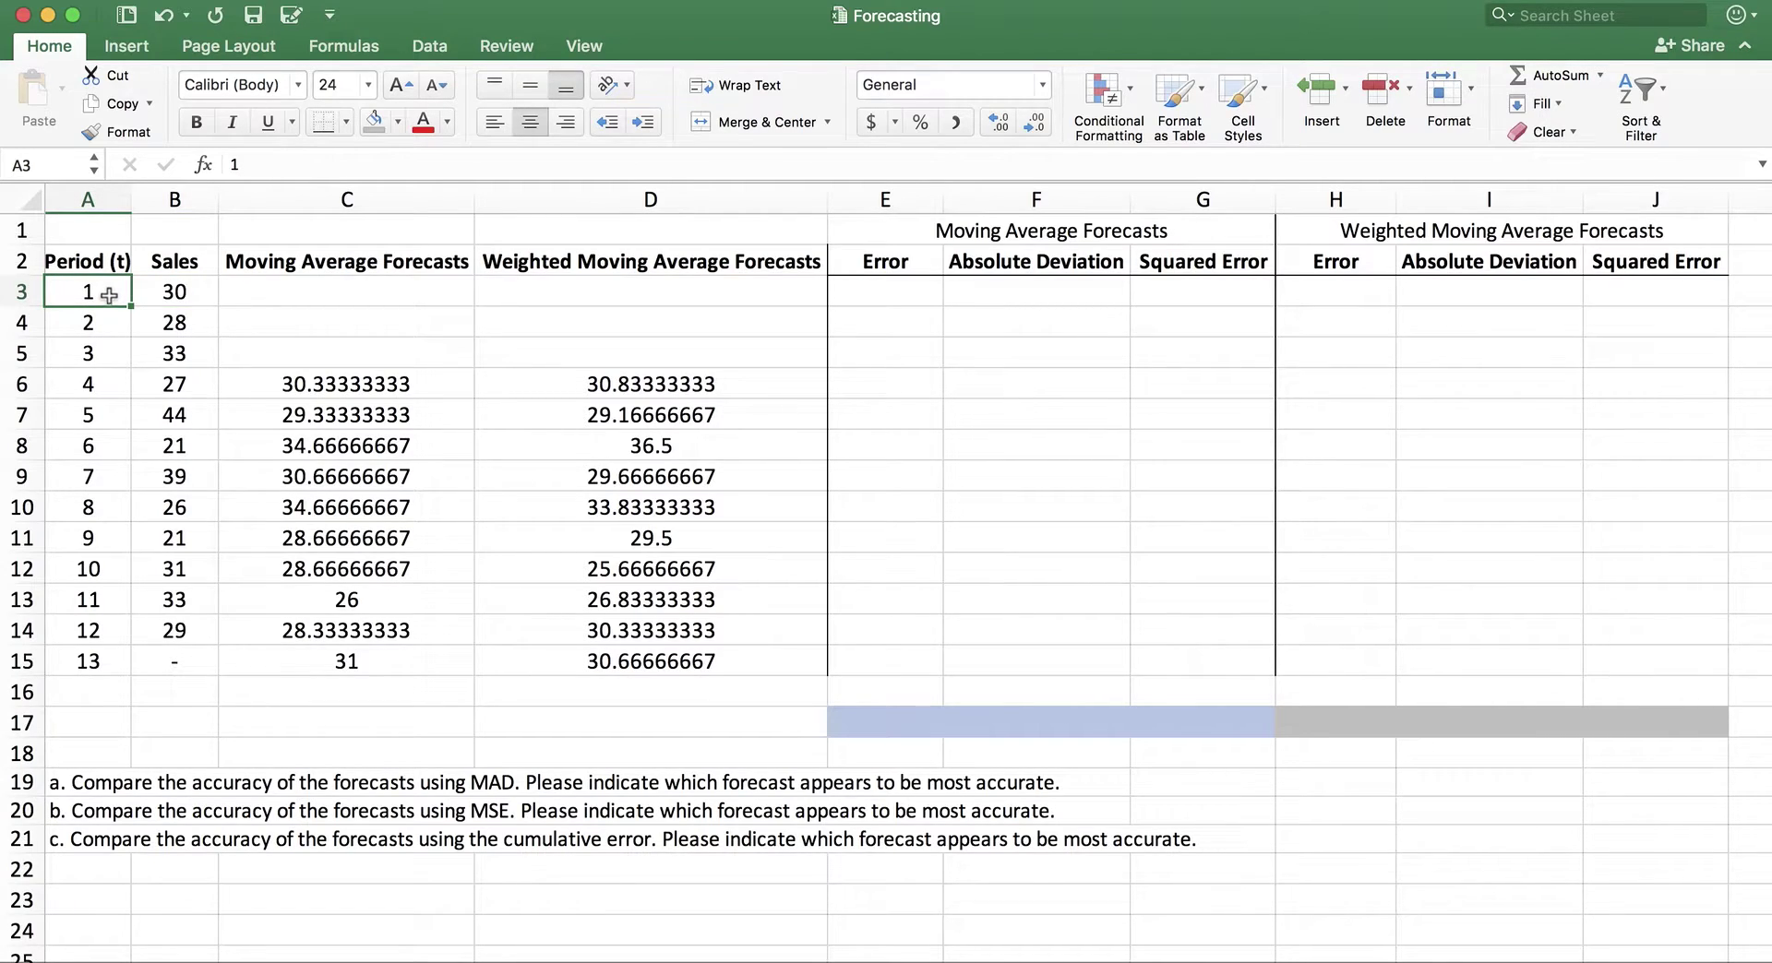
click(162, 307)
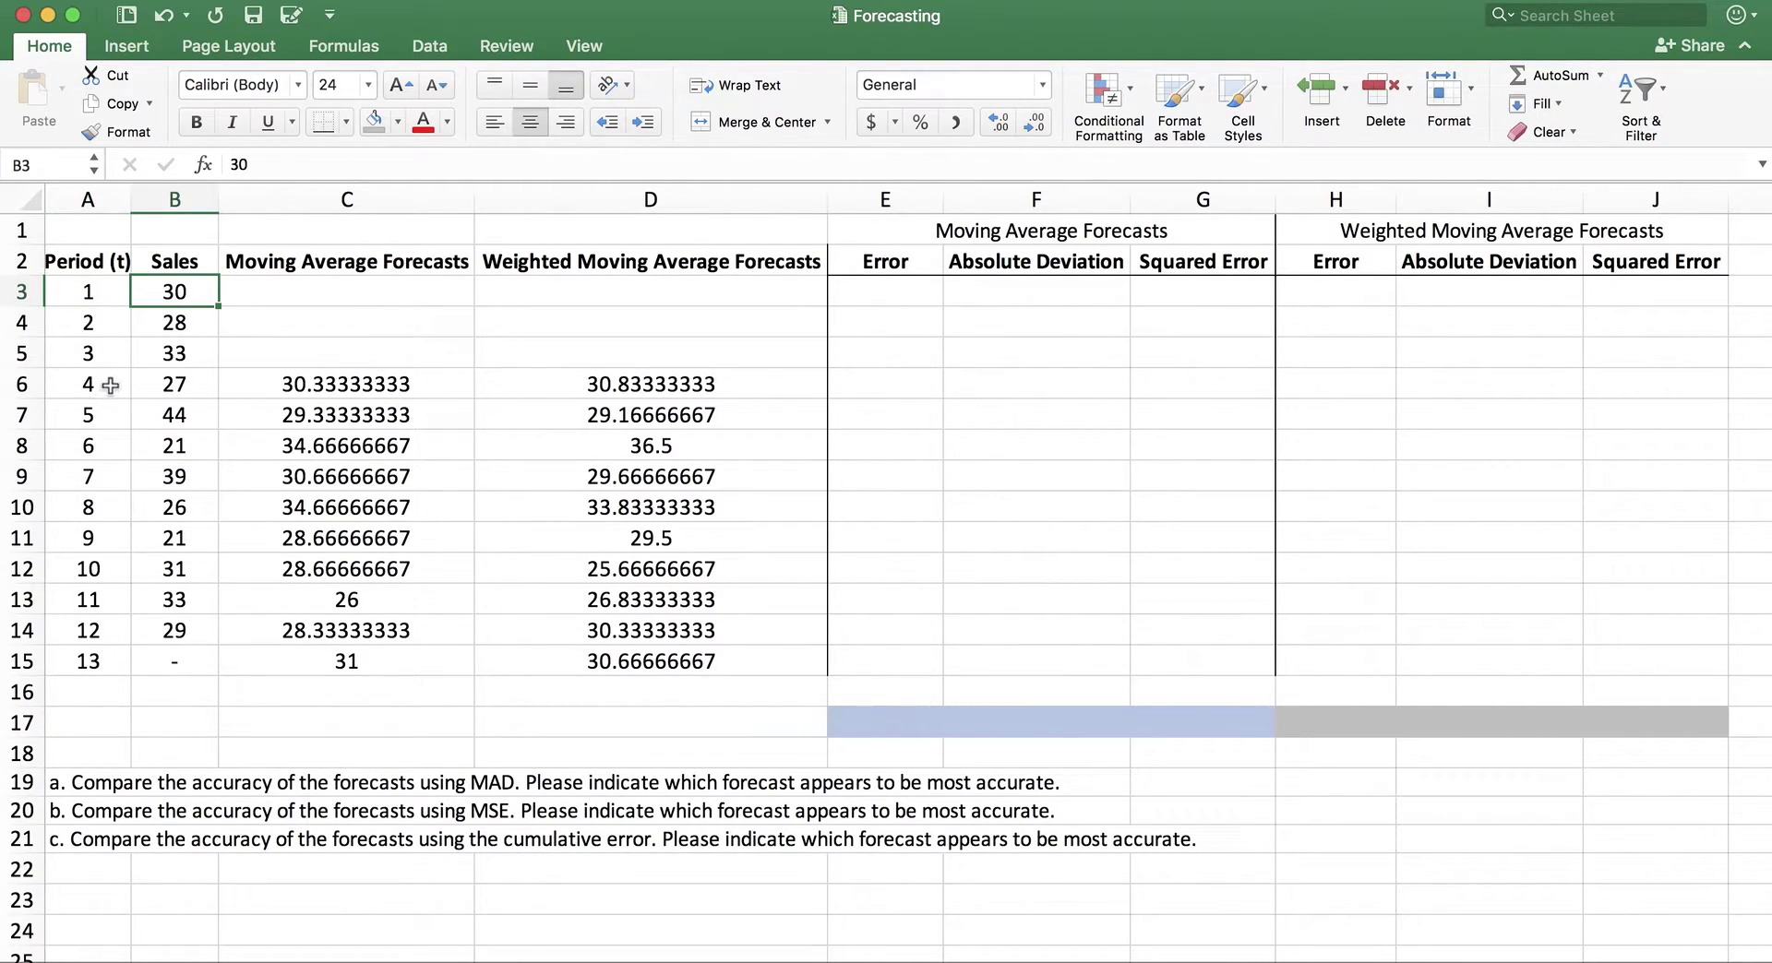
click(106, 325)
click(188, 332)
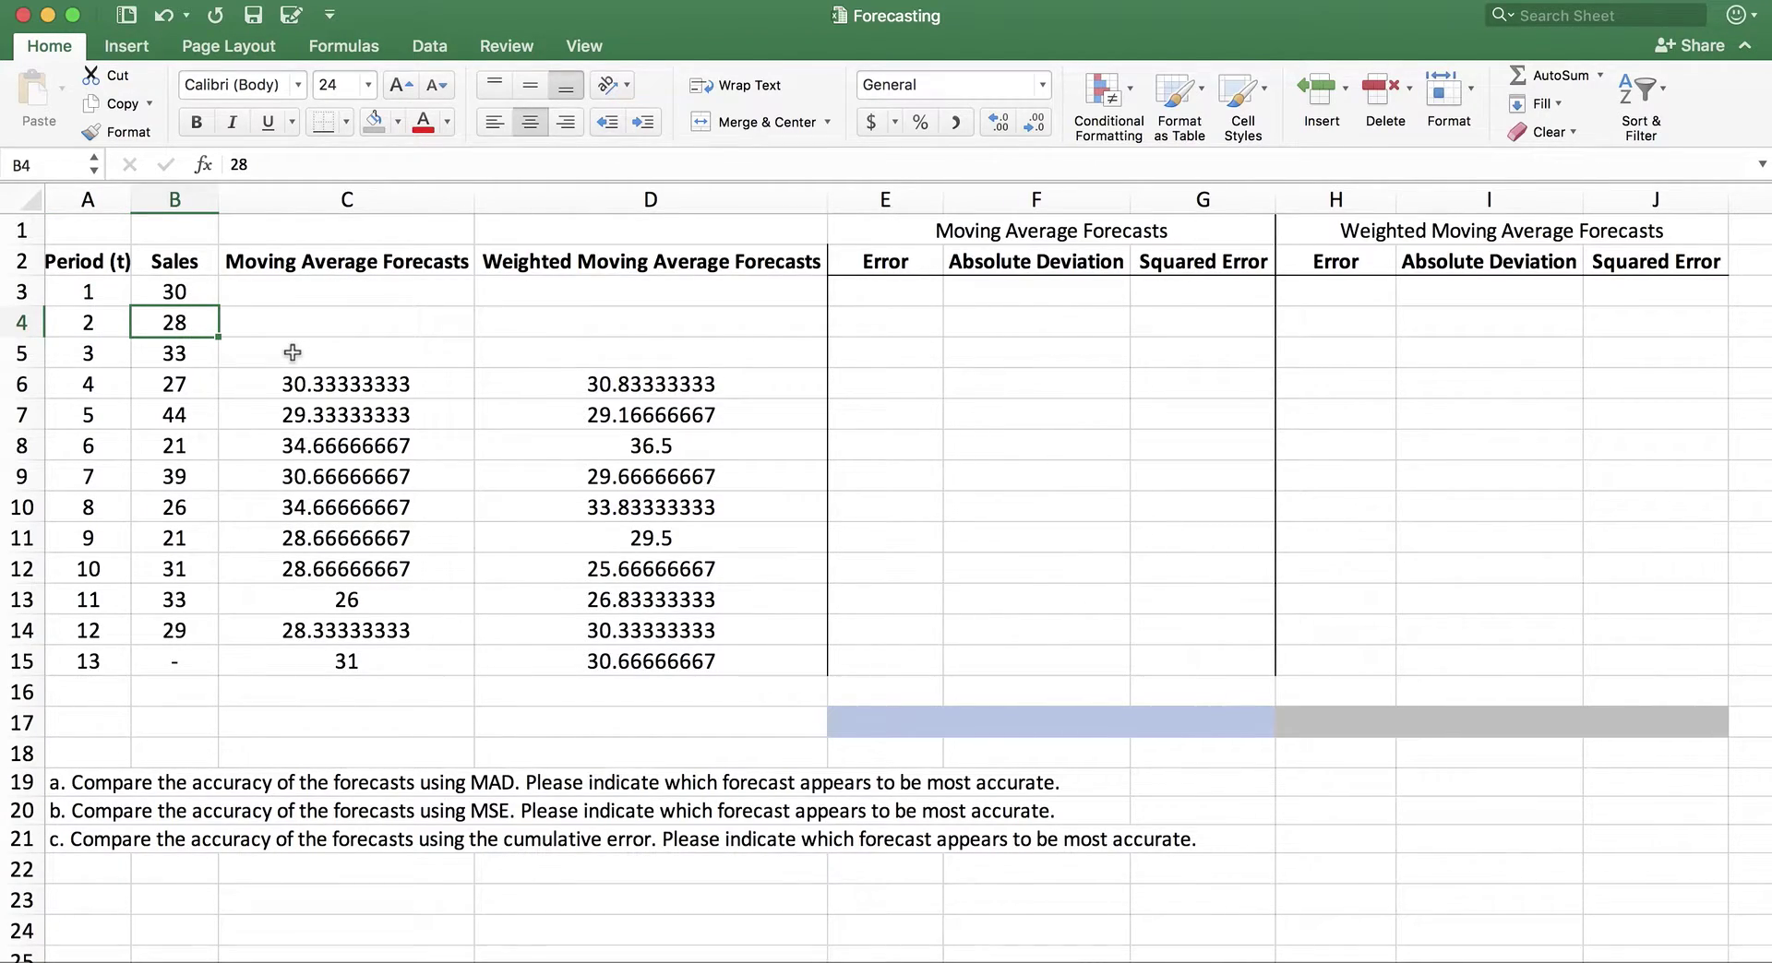
click(144, 626)
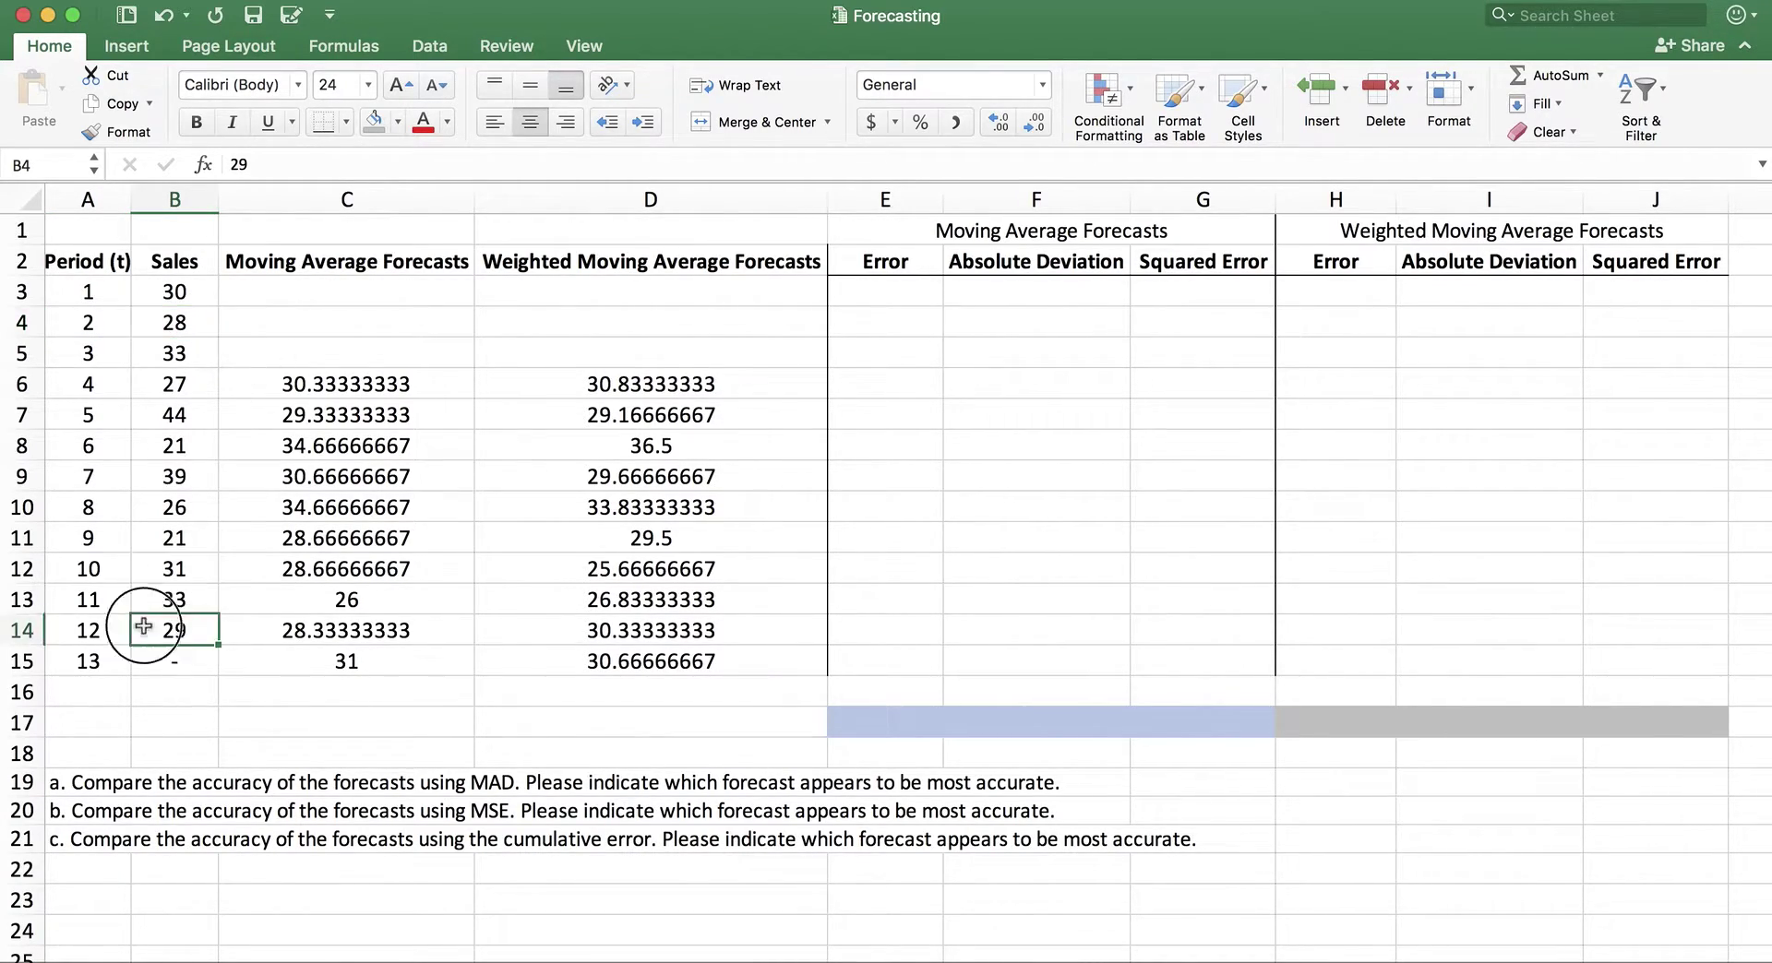
drag(144, 627, 81, 288)
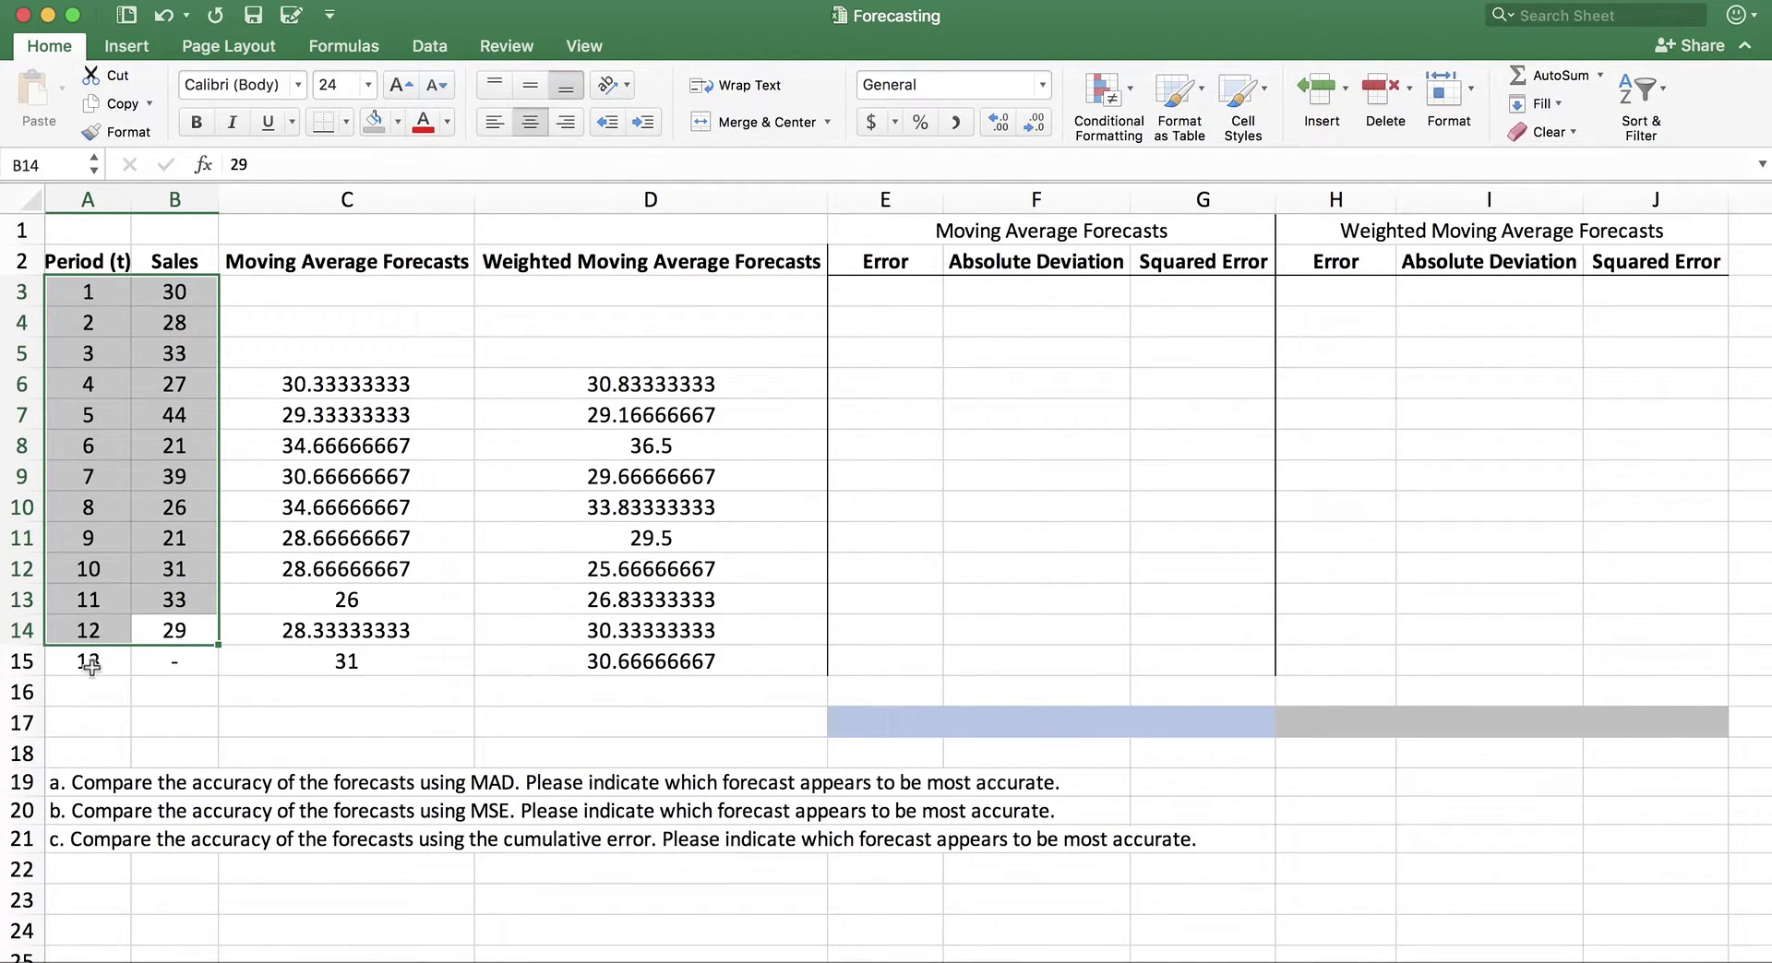
drag(91, 666, 160, 662)
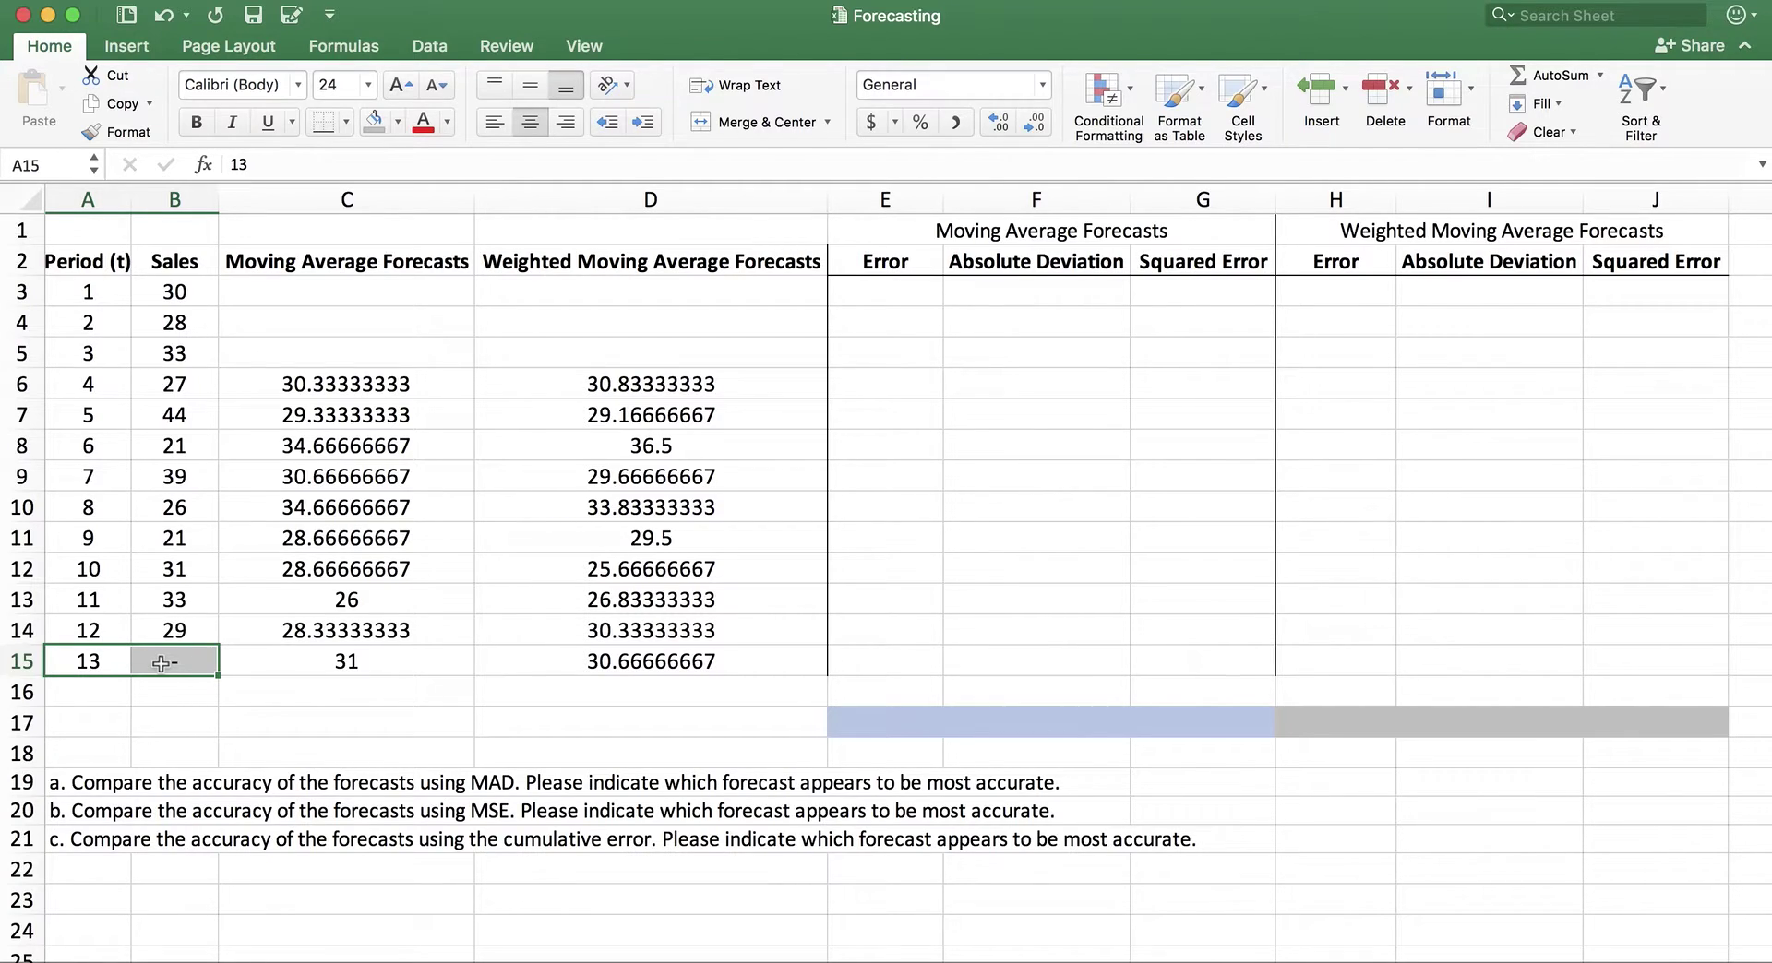
click(109, 668)
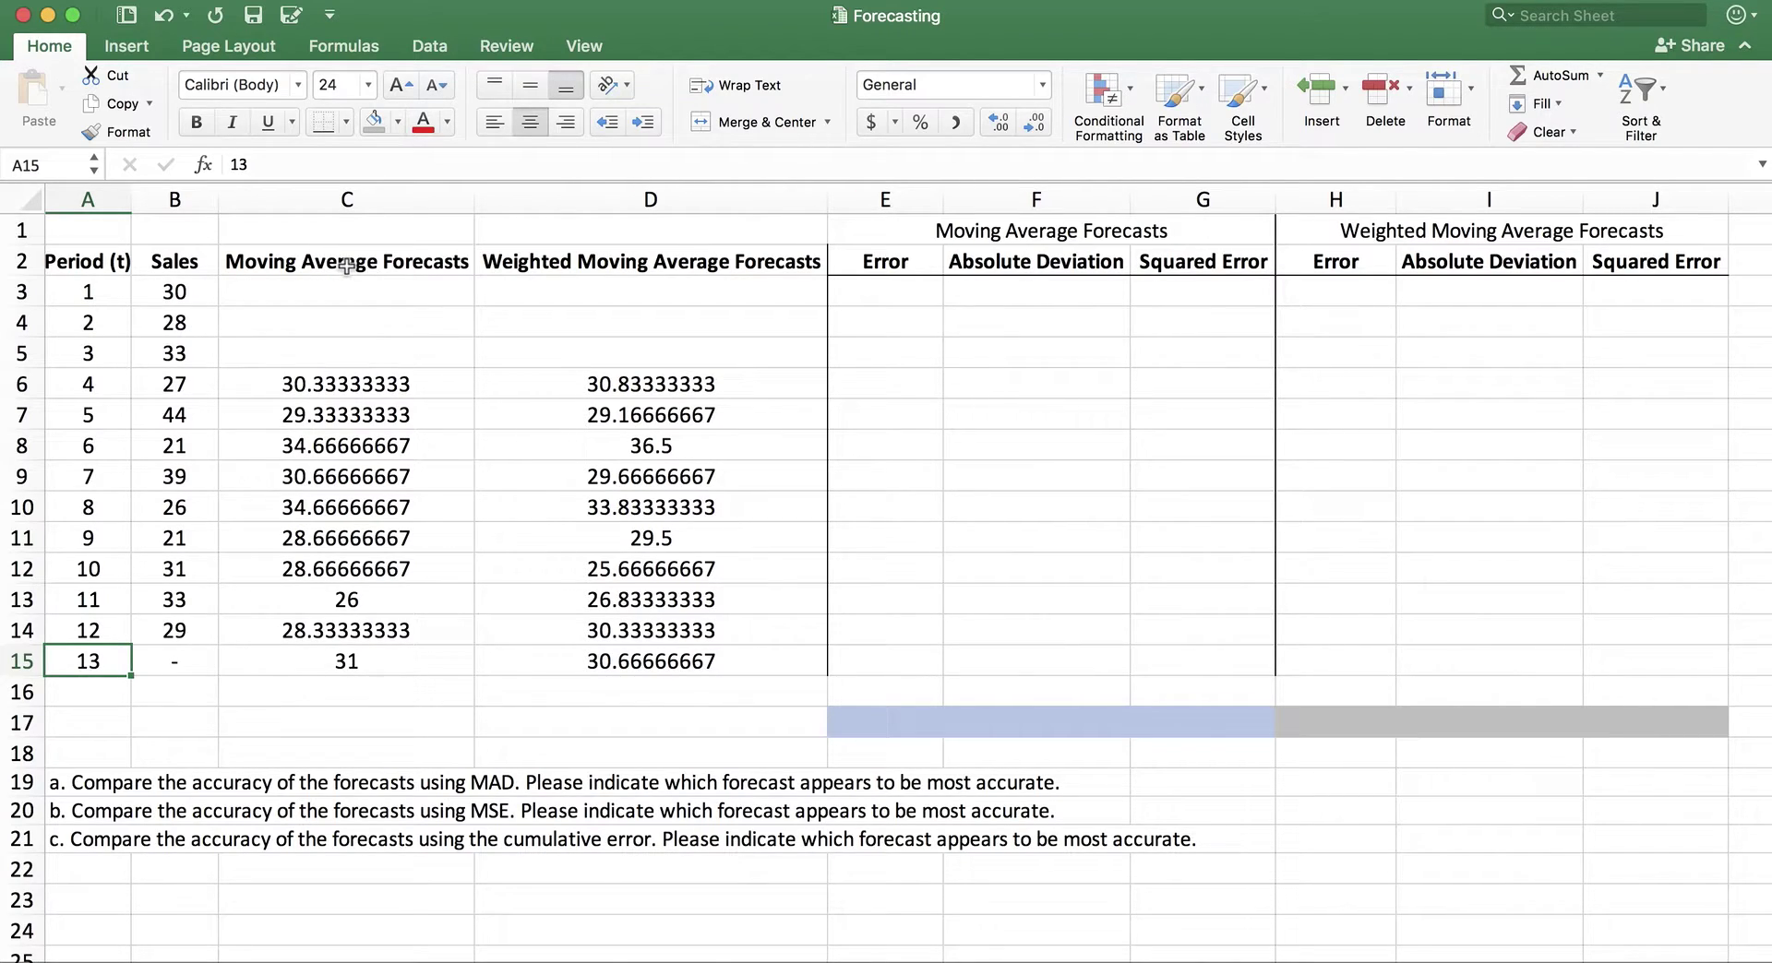
Examine the Moving Average Forecasts and Weighted Moving Average Forecasts columns, including both forecasts for period 13.
drag(349, 374, 339, 667)
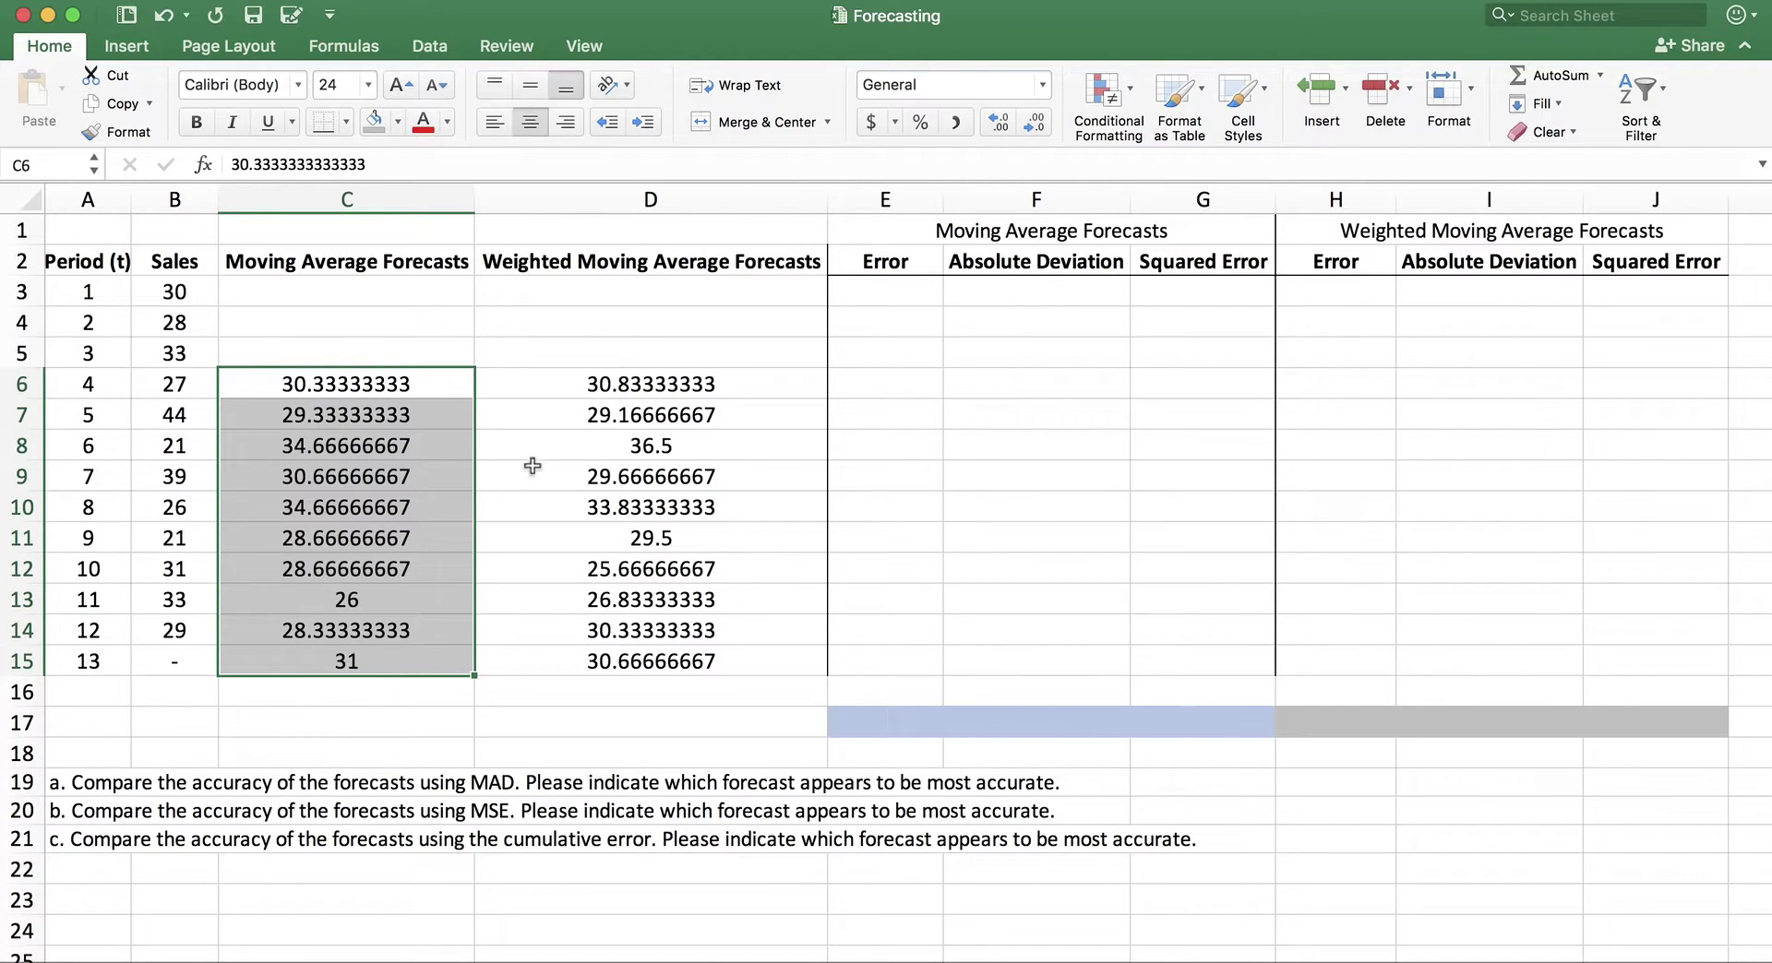
click(591, 265)
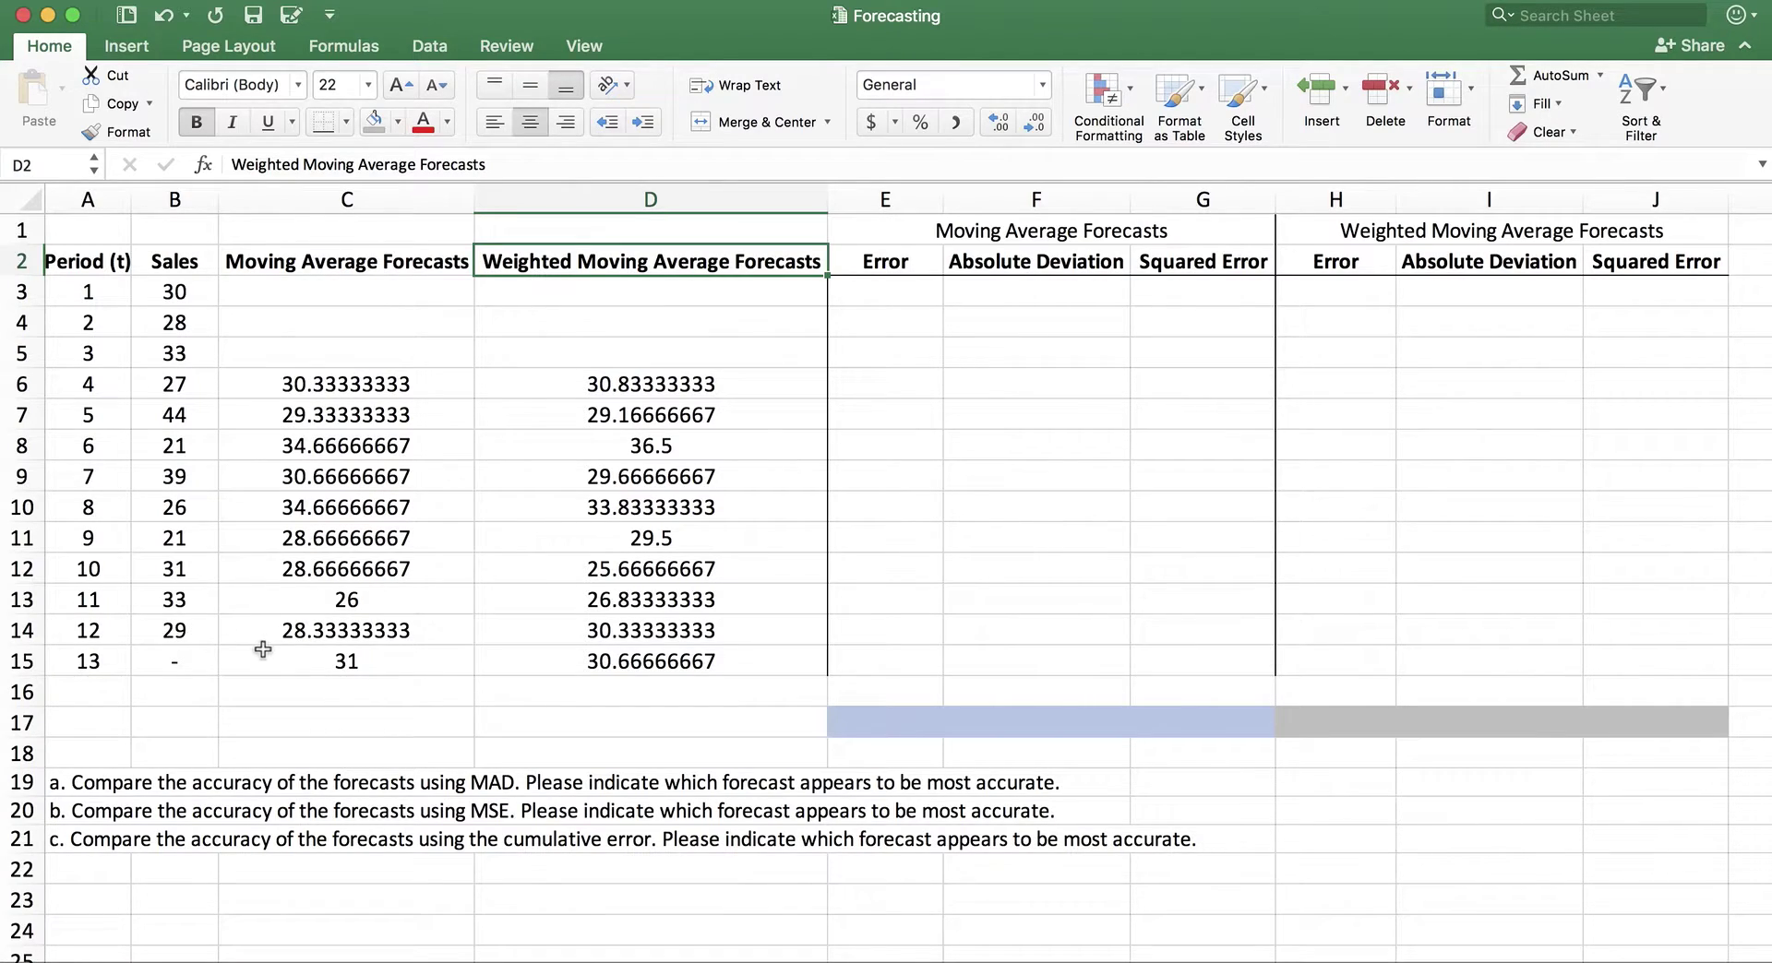
click(185, 665)
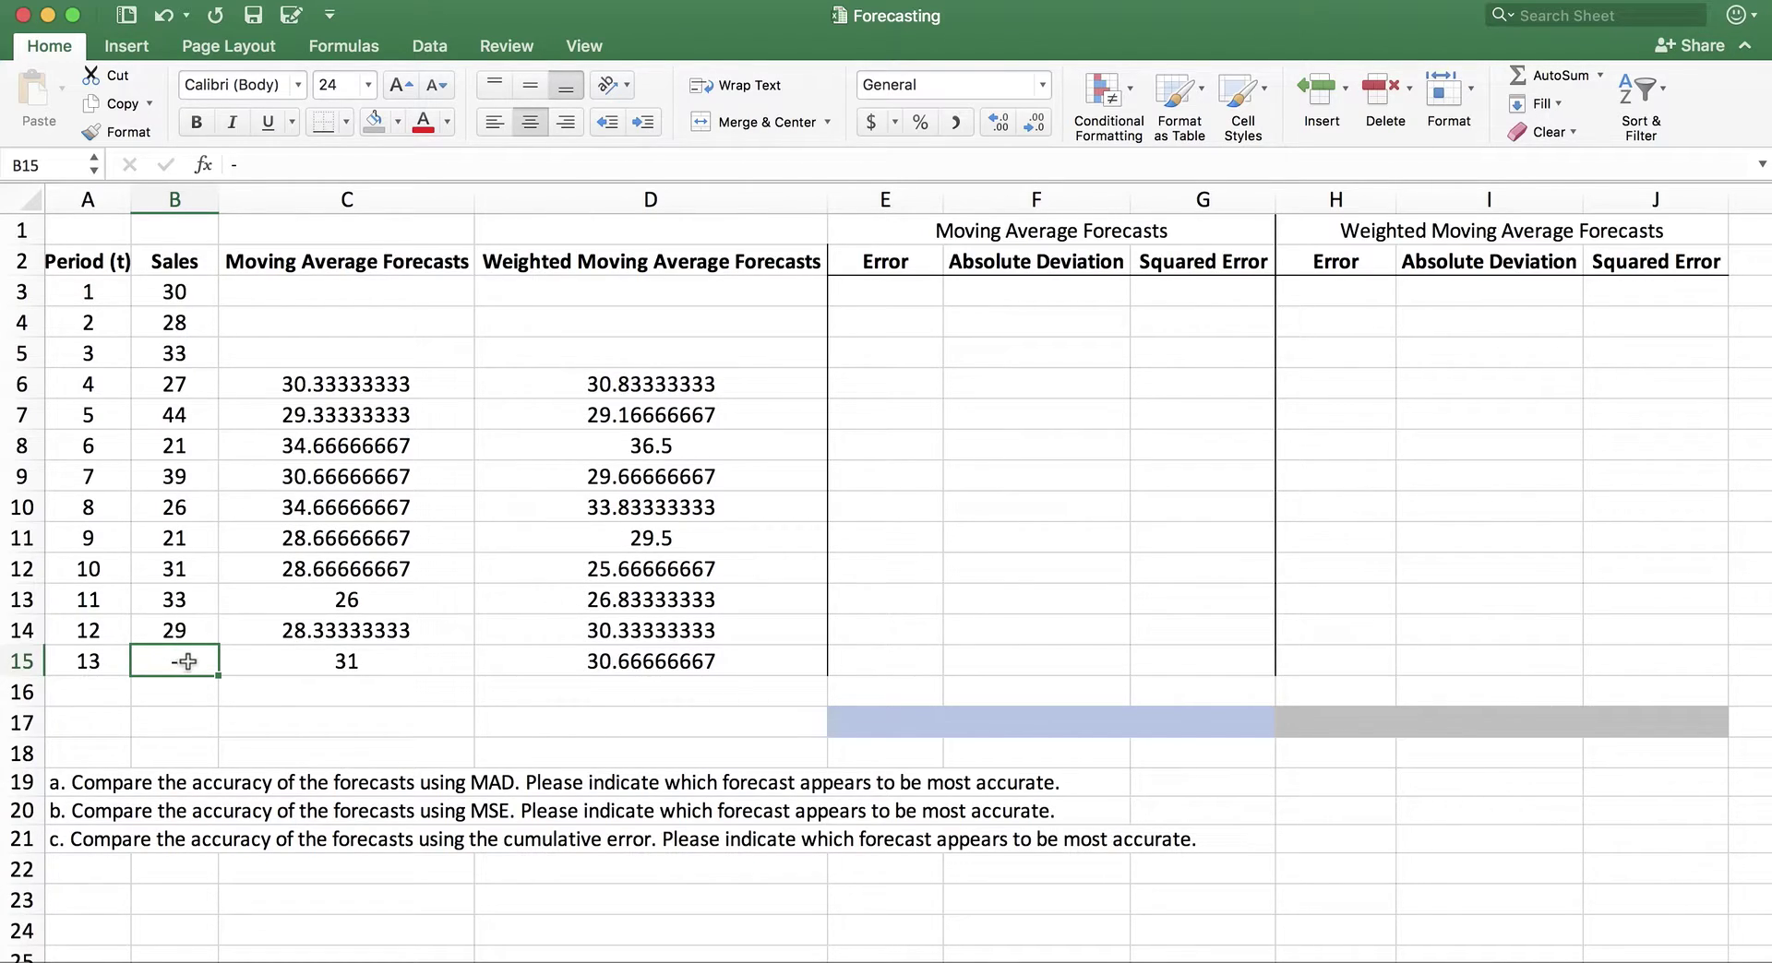
click(456, 667)
click(562, 657)
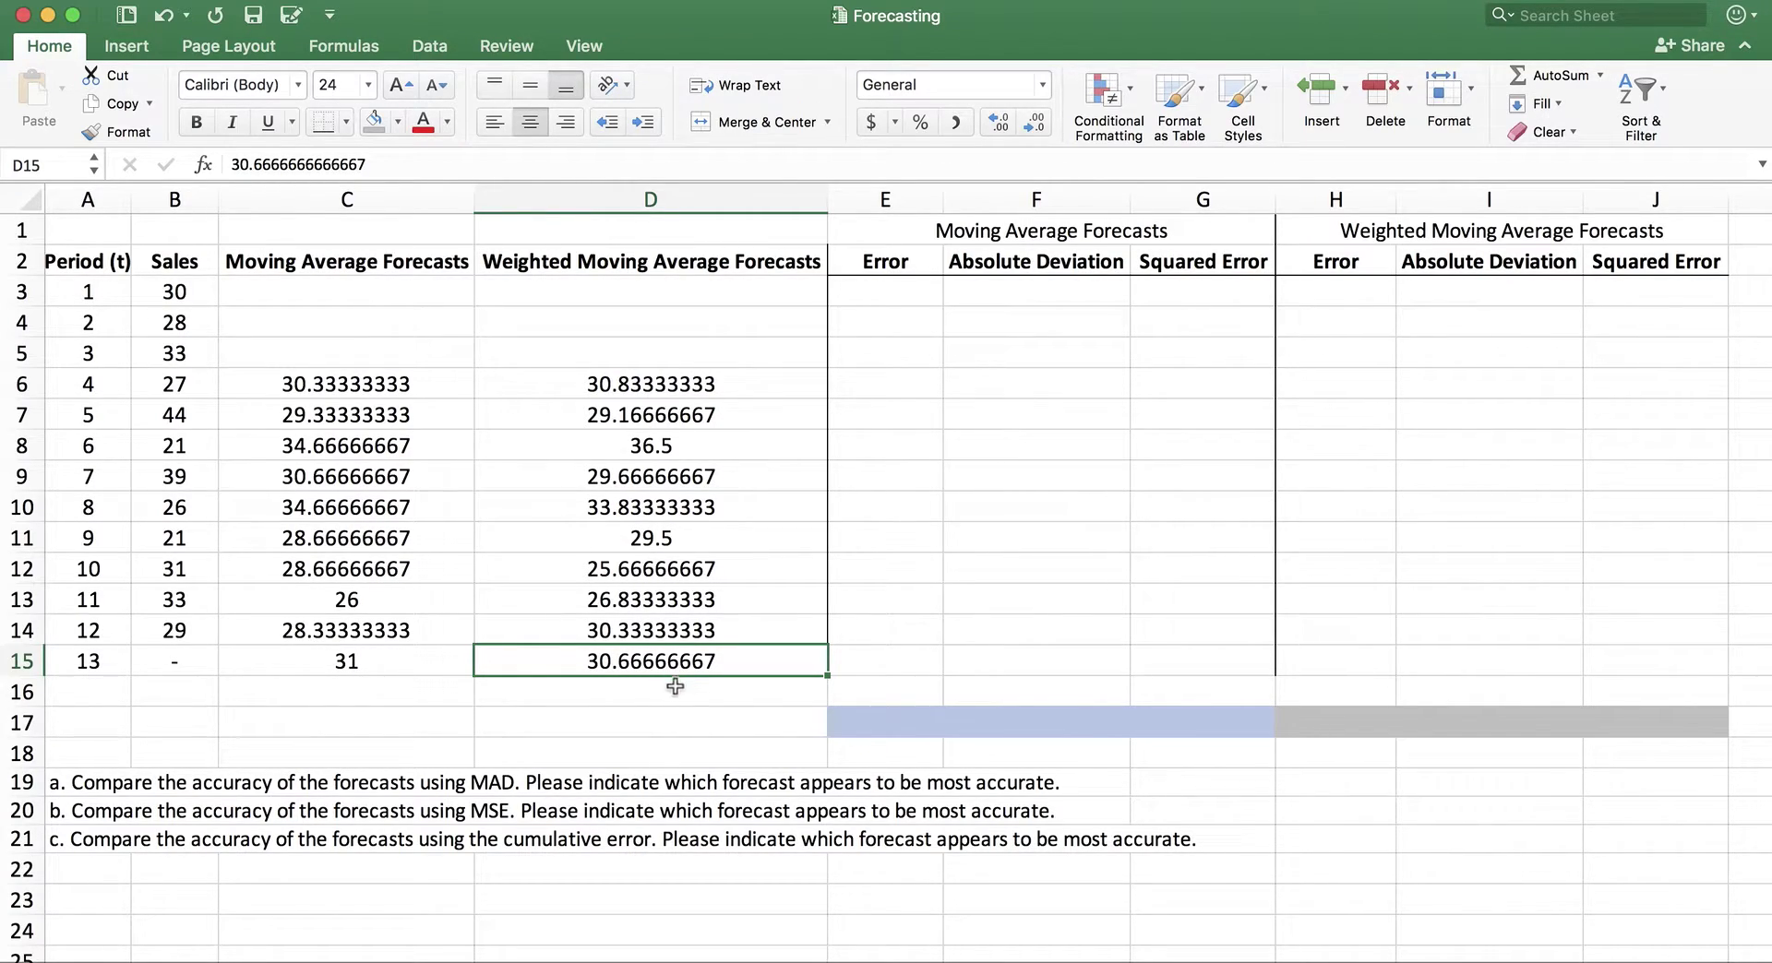
click(384, 196)
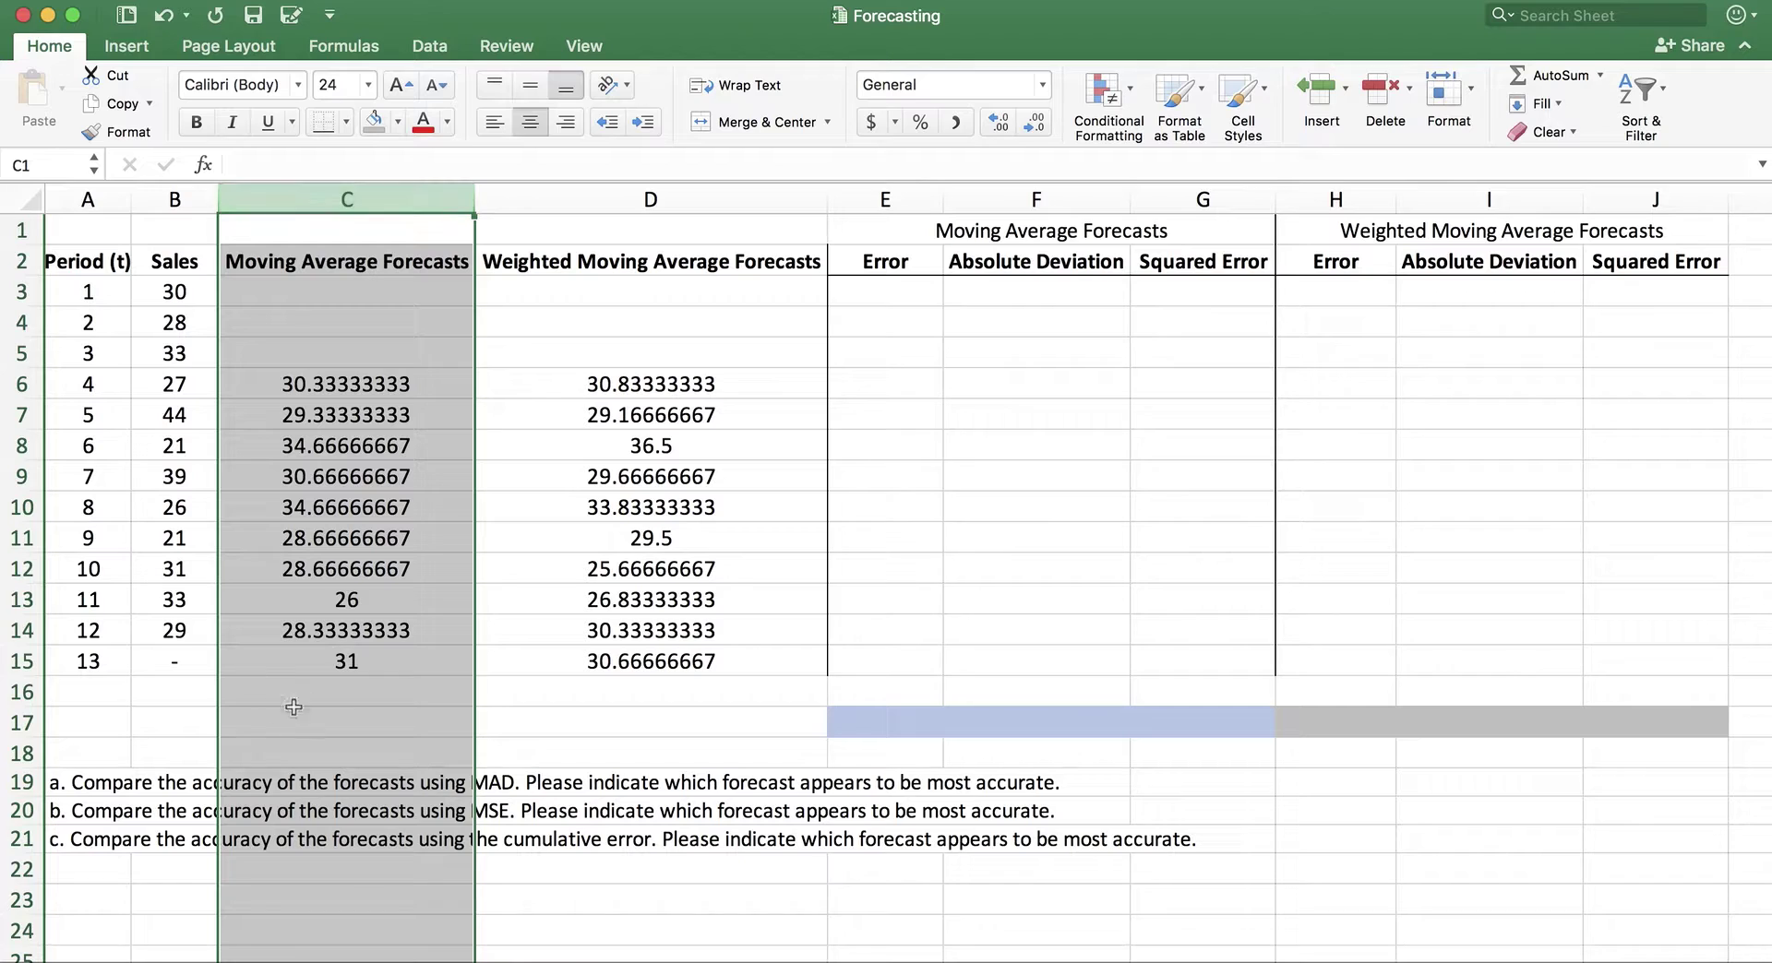
click(331, 322)
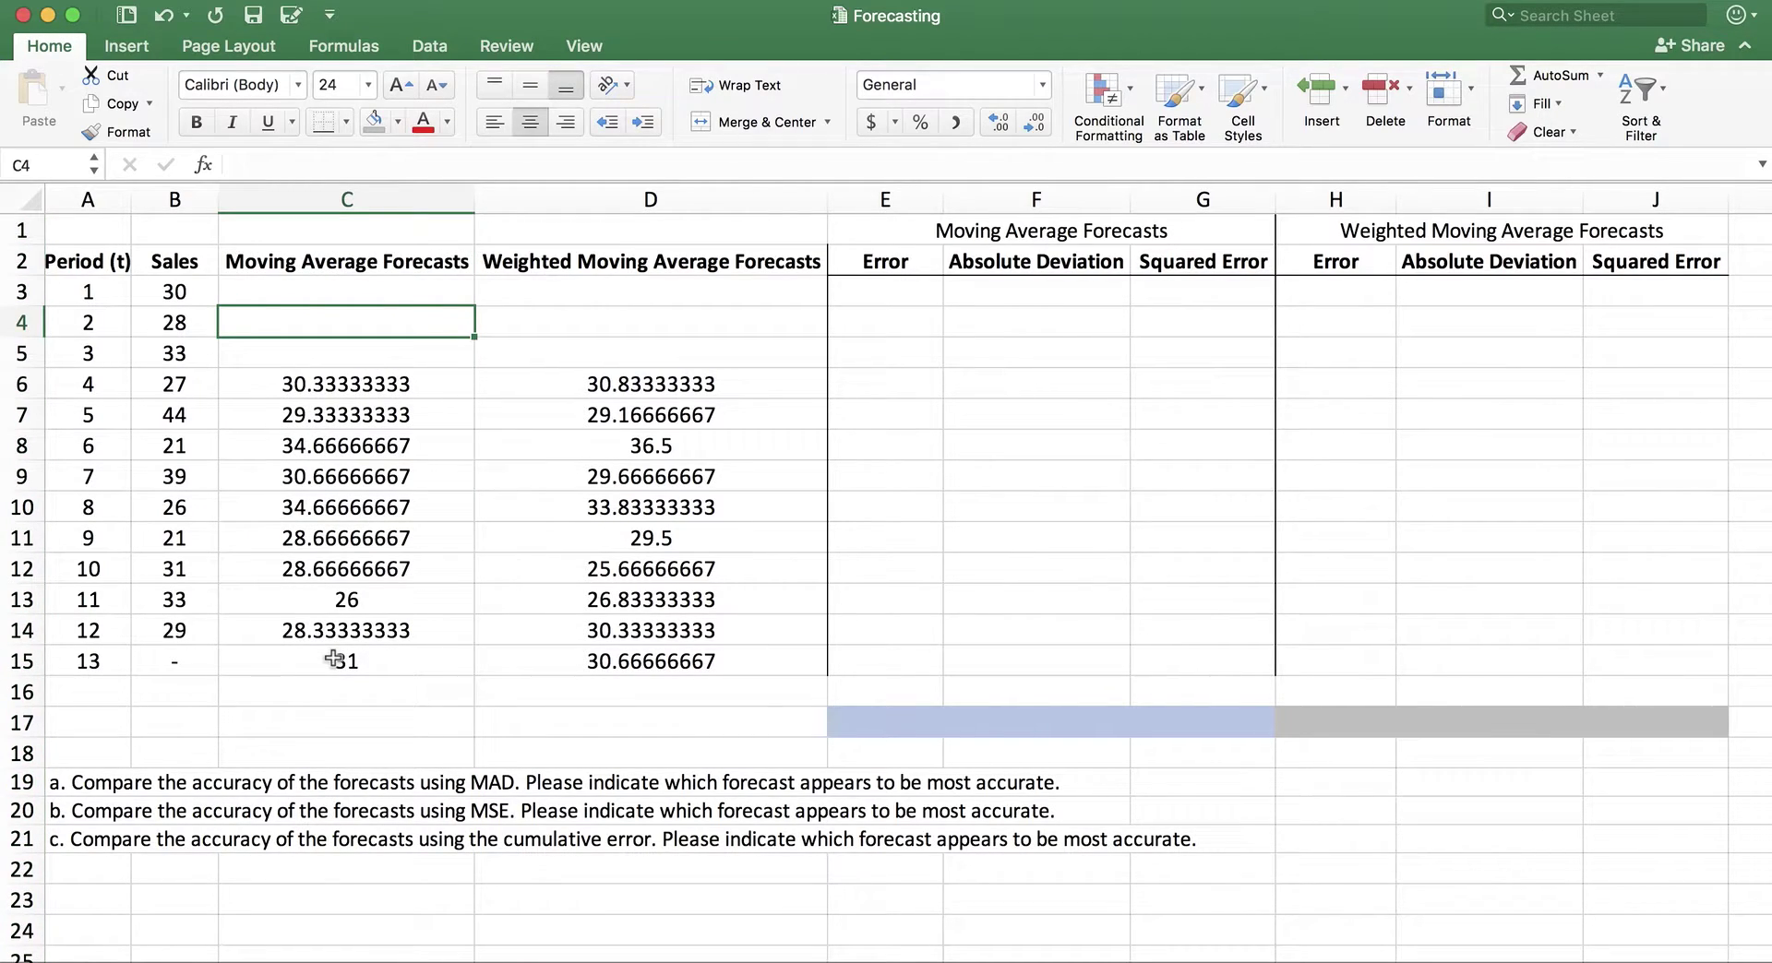
click(591, 199)
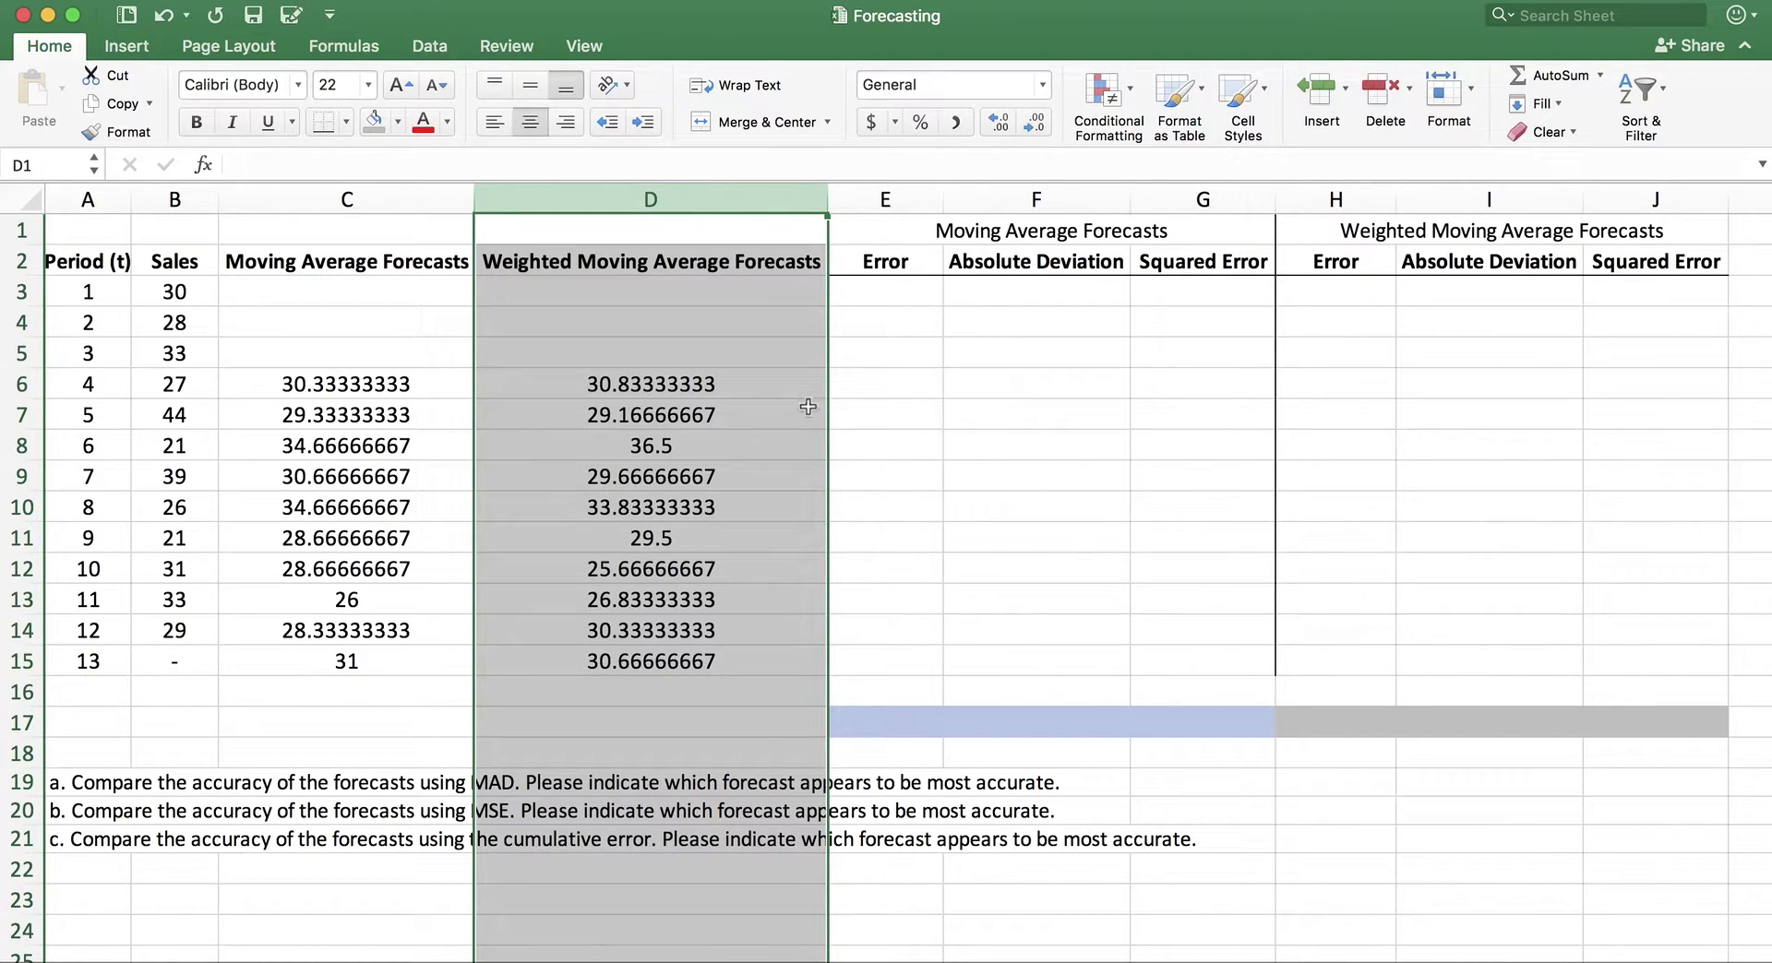
Read questions a to c in rows 19 to 21 on comparing forecast accuracy by MAD, MSE and cumulative error.
click(405, 779)
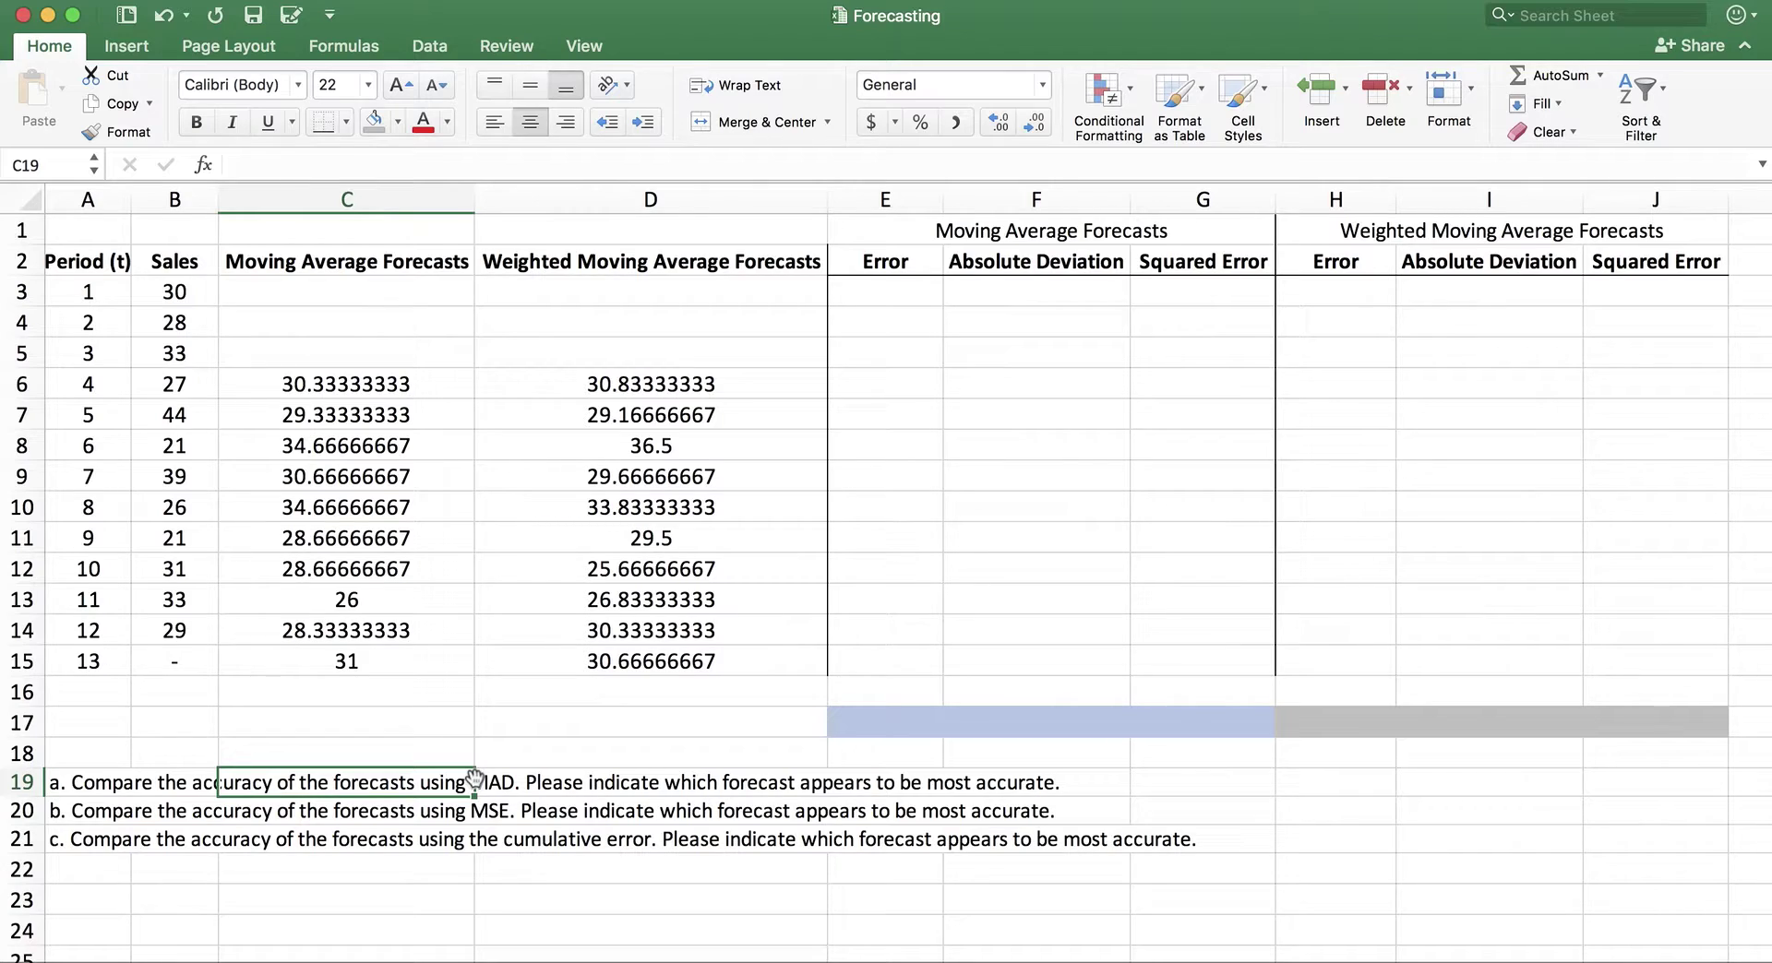
click(89, 792)
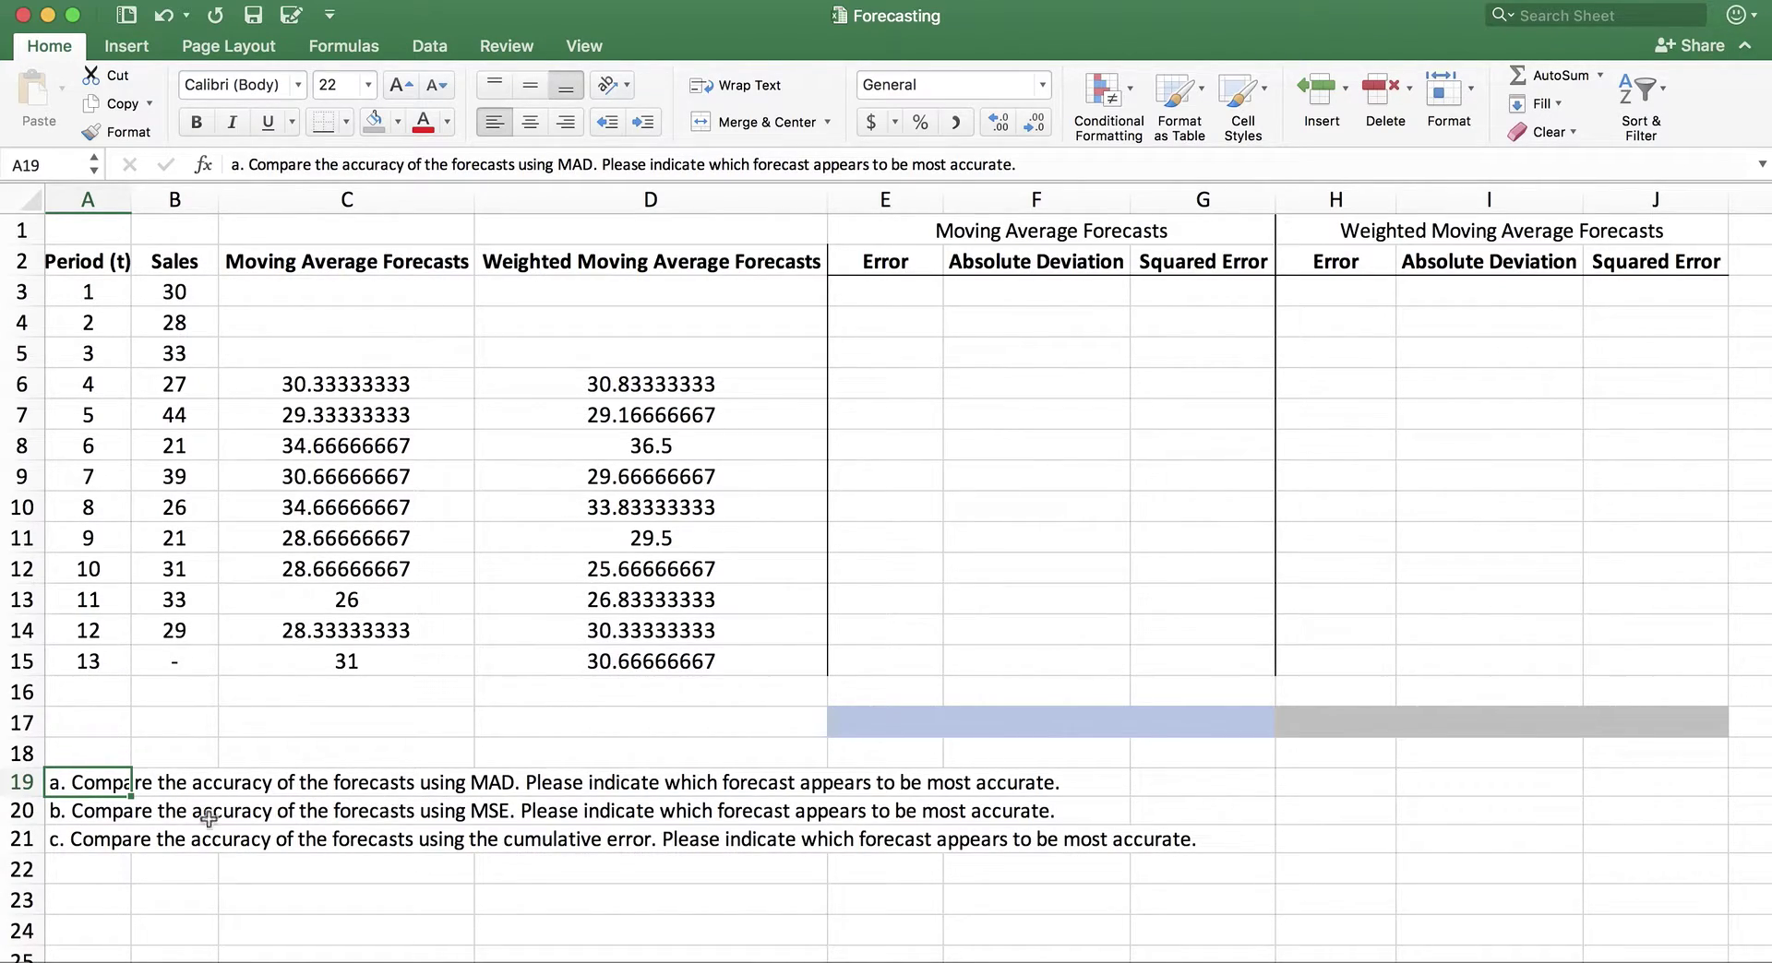
click(90, 820)
click(484, 818)
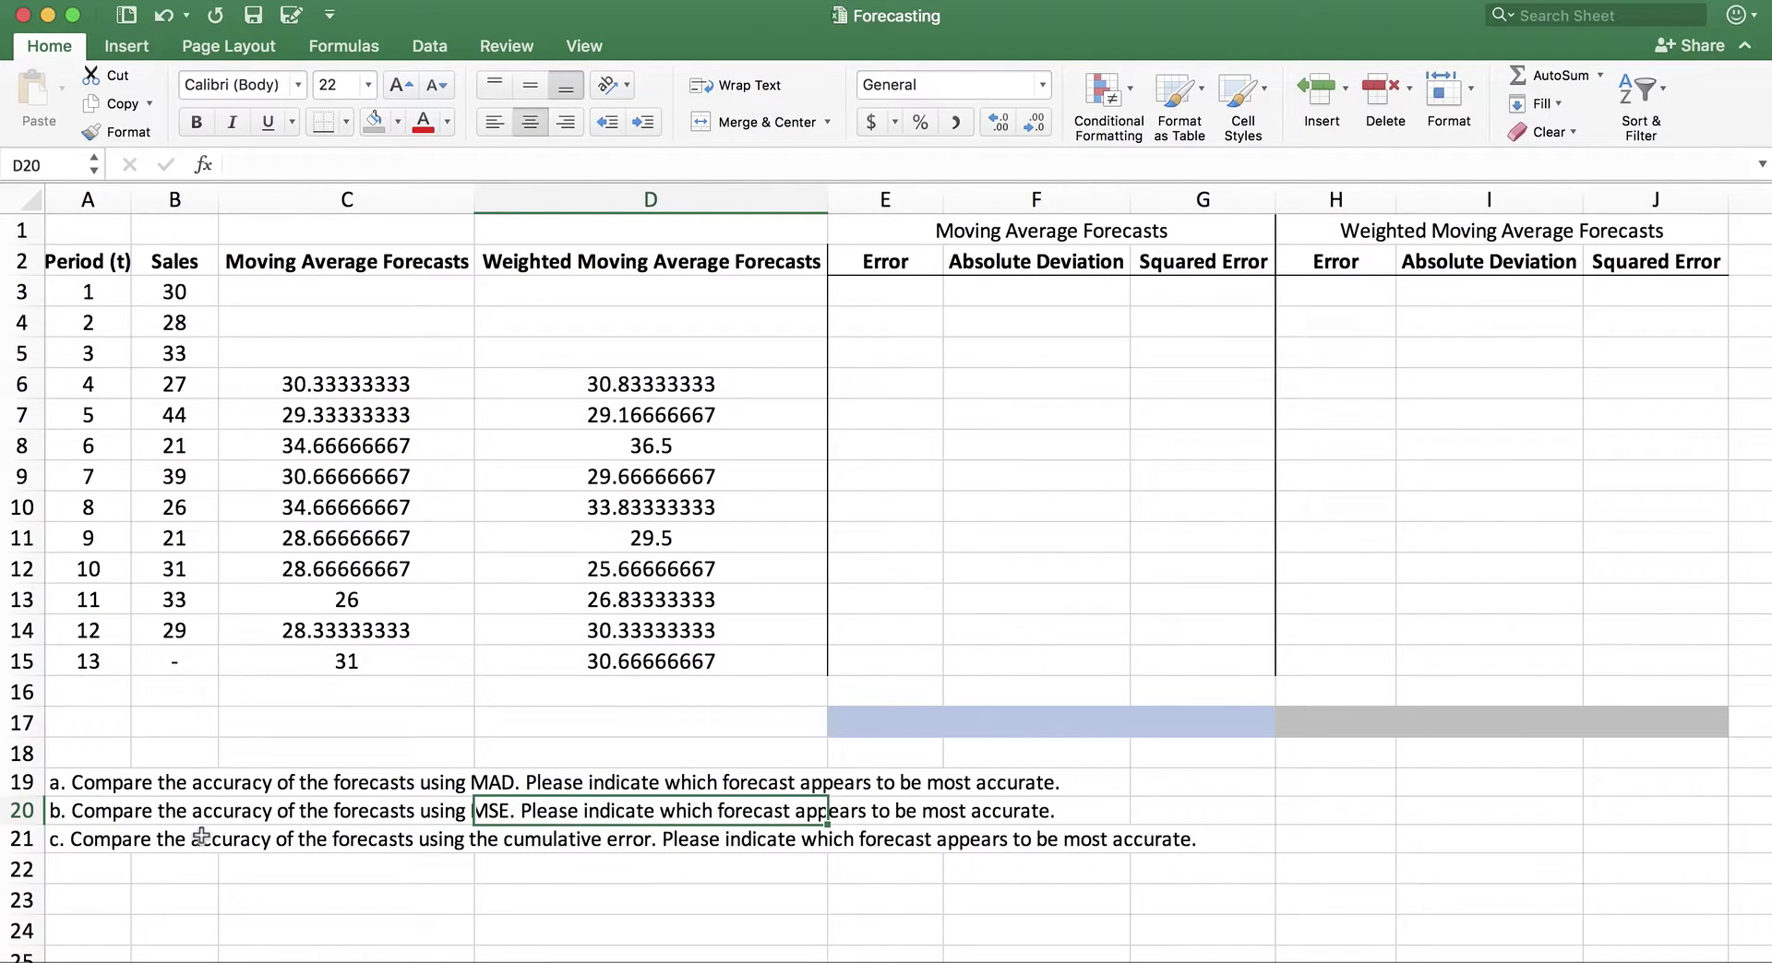
click(65, 823)
click(64, 838)
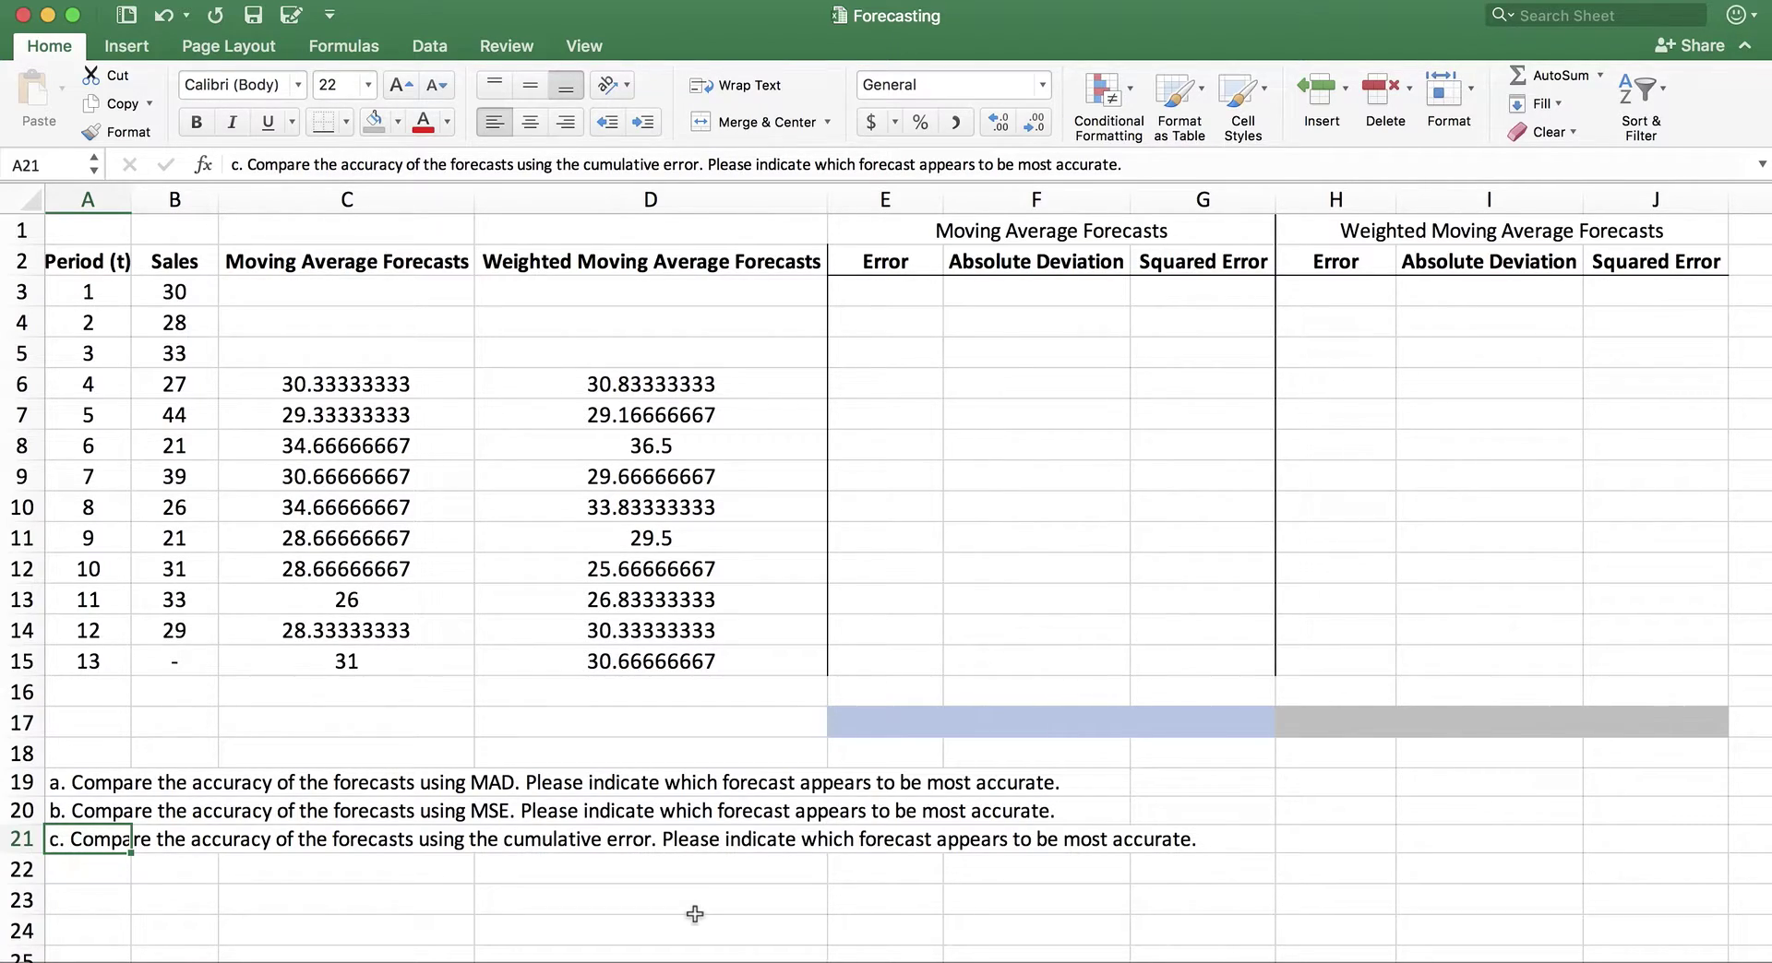
Calculate the moving average forecast error for period 4 in E6 as sales minus forecast, =B6-C6.
click(190, 389)
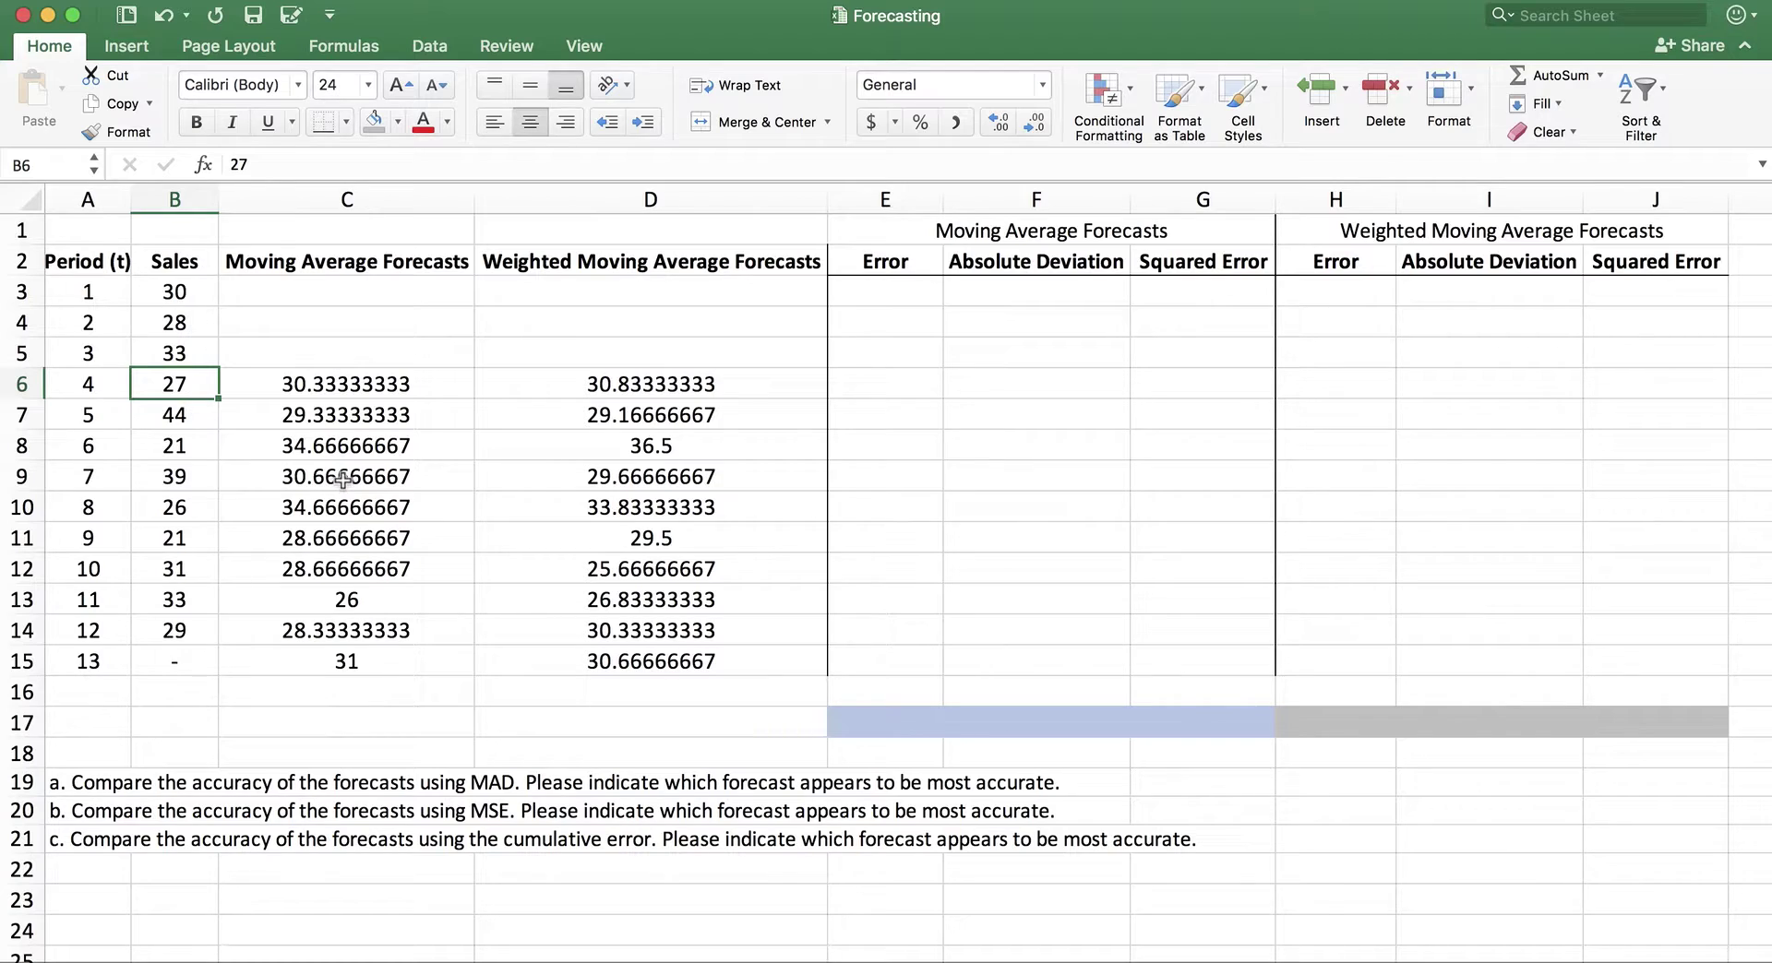
click(307, 382)
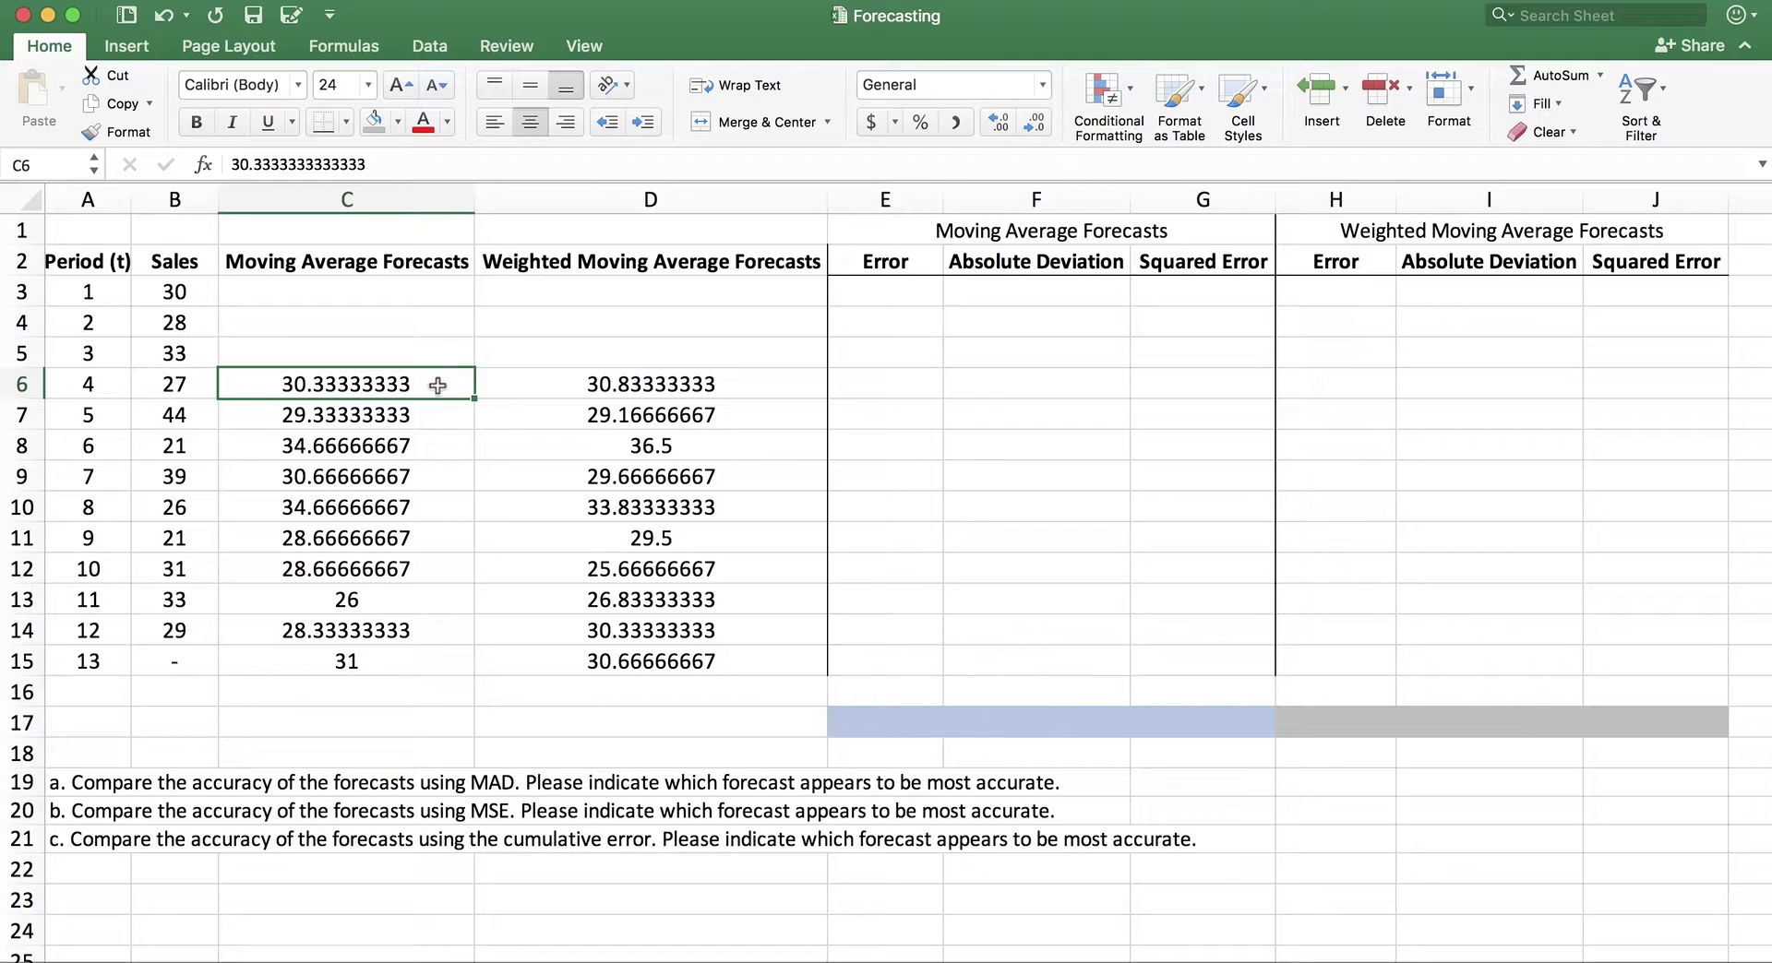
click(162, 383)
drag(162, 384, 403, 384)
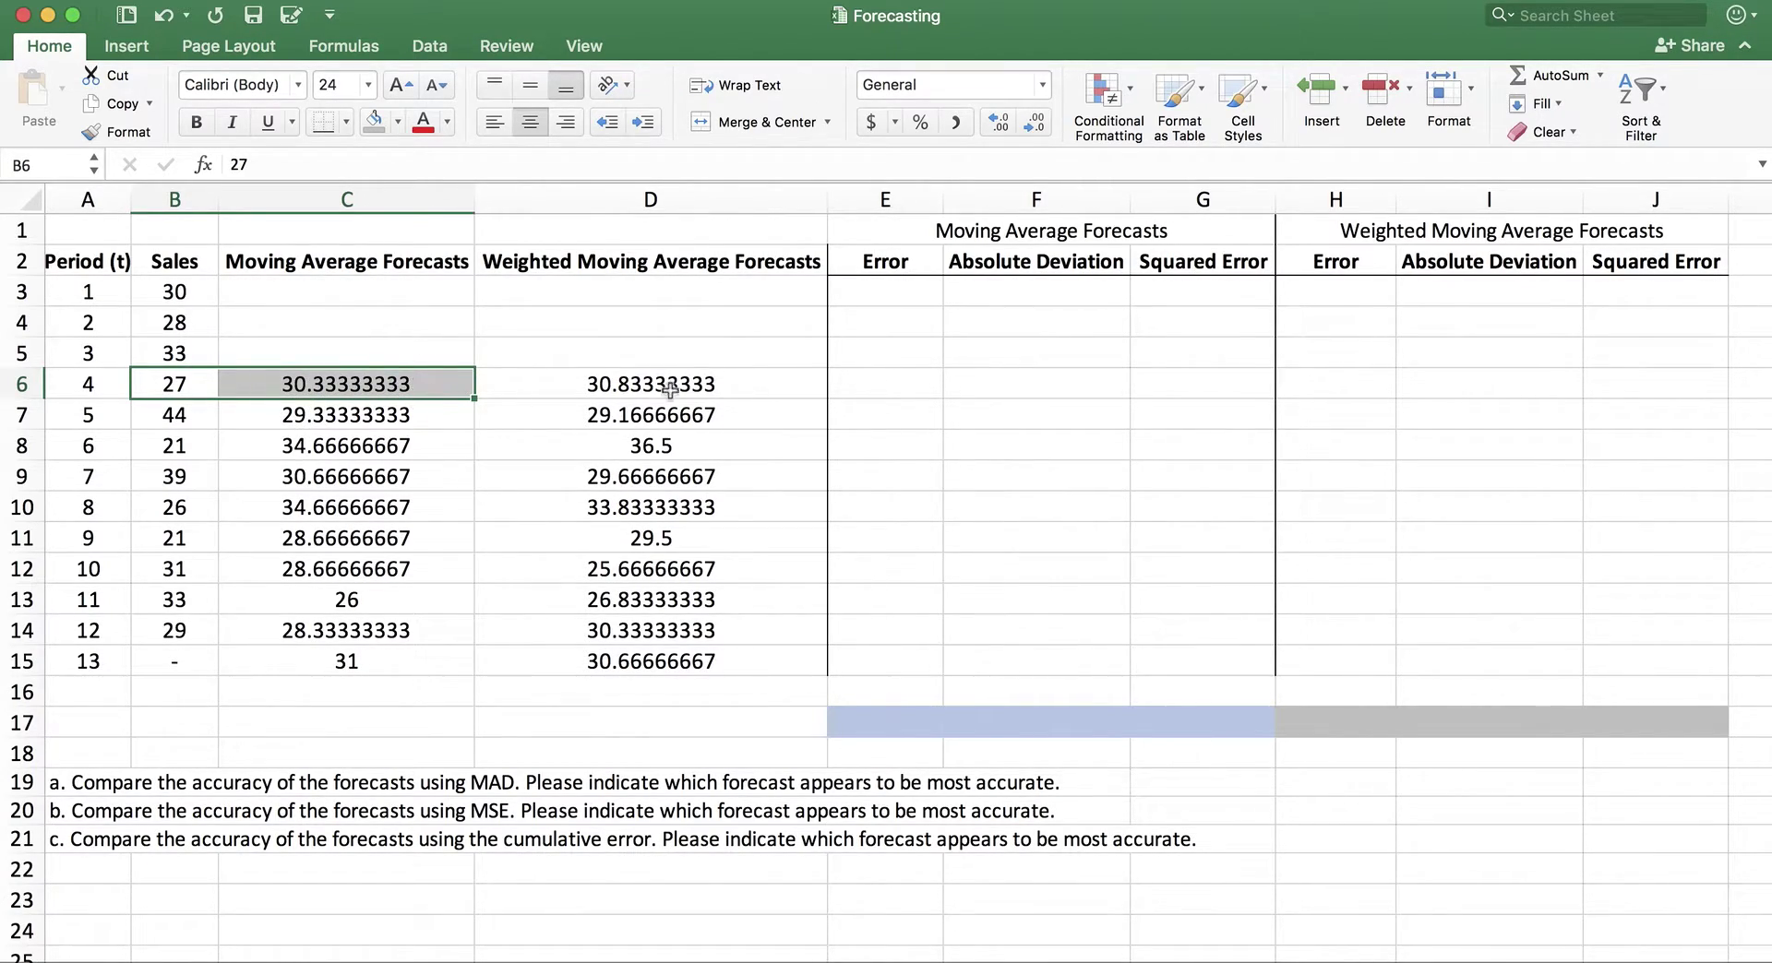
click(846, 386)
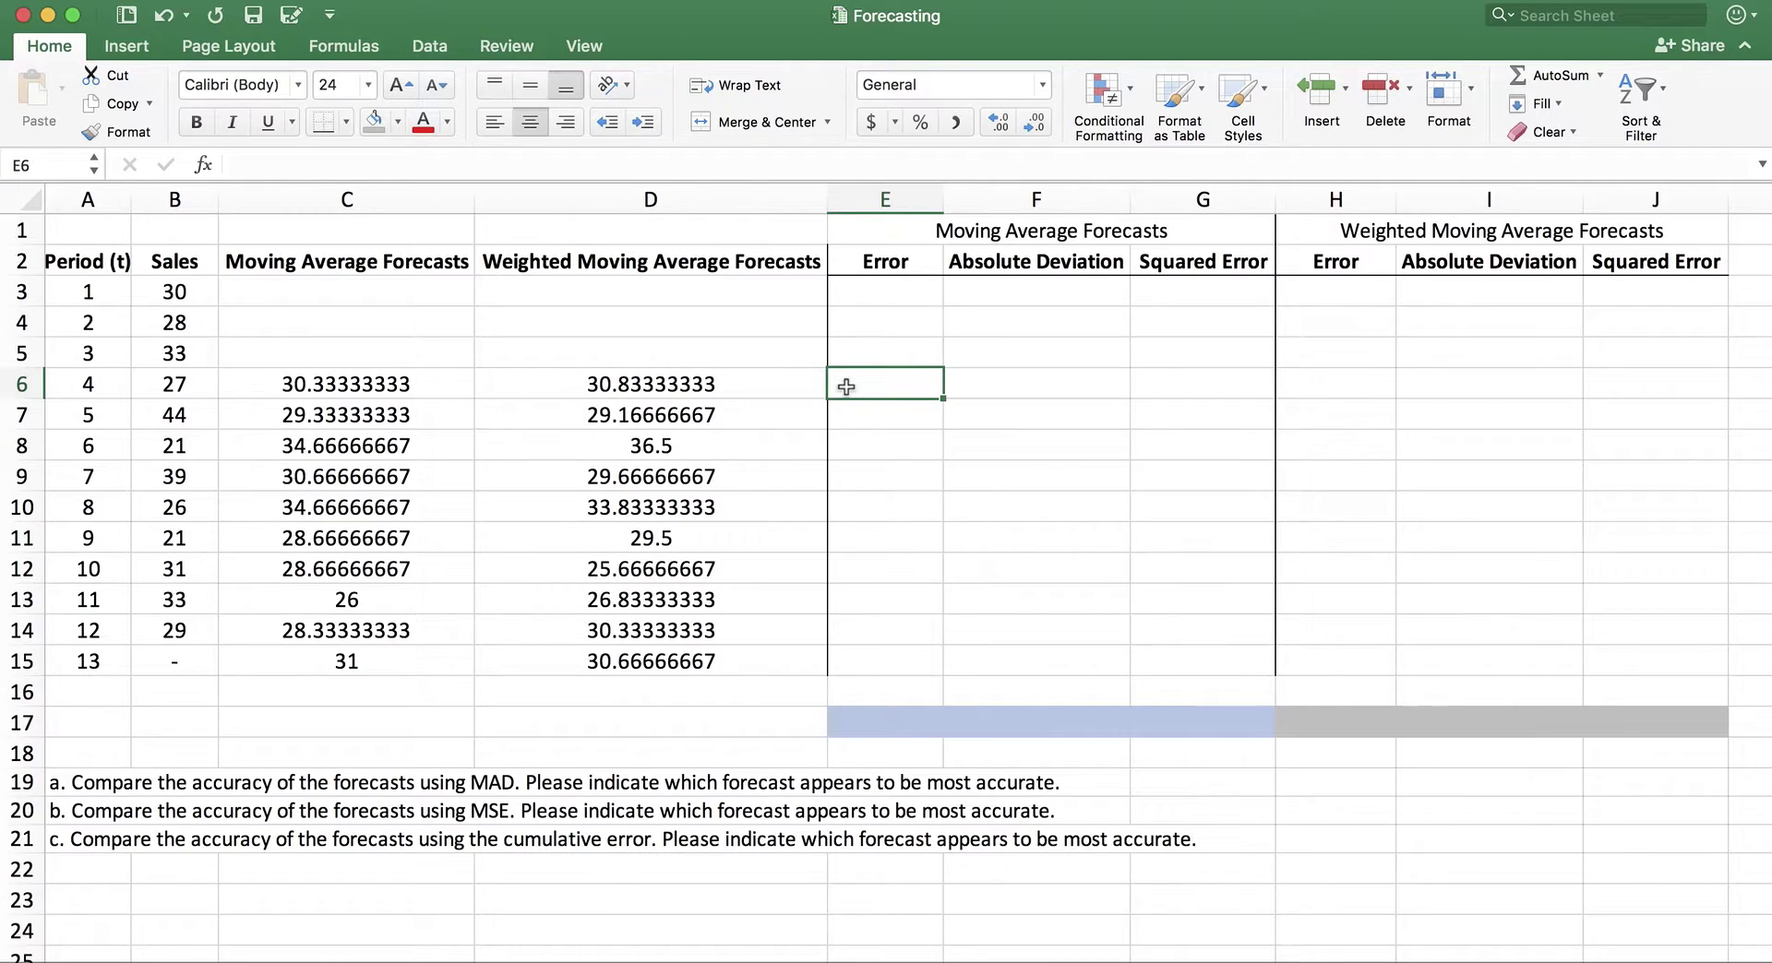
text(=)
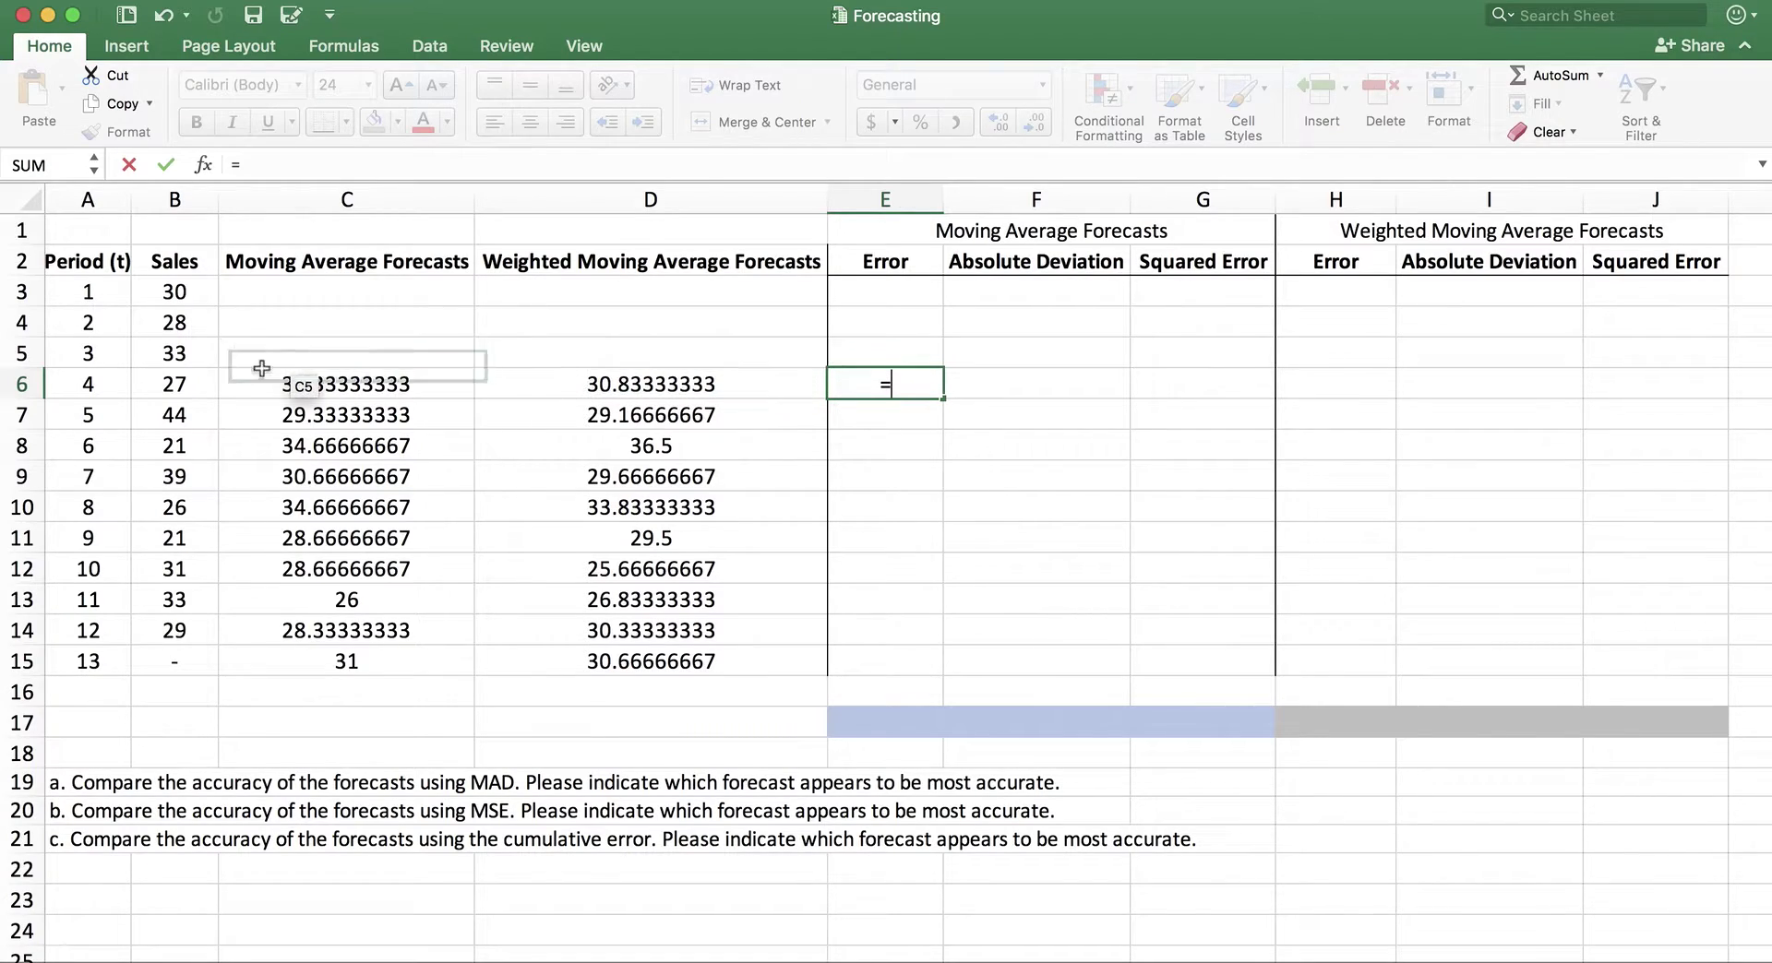
click(189, 388)
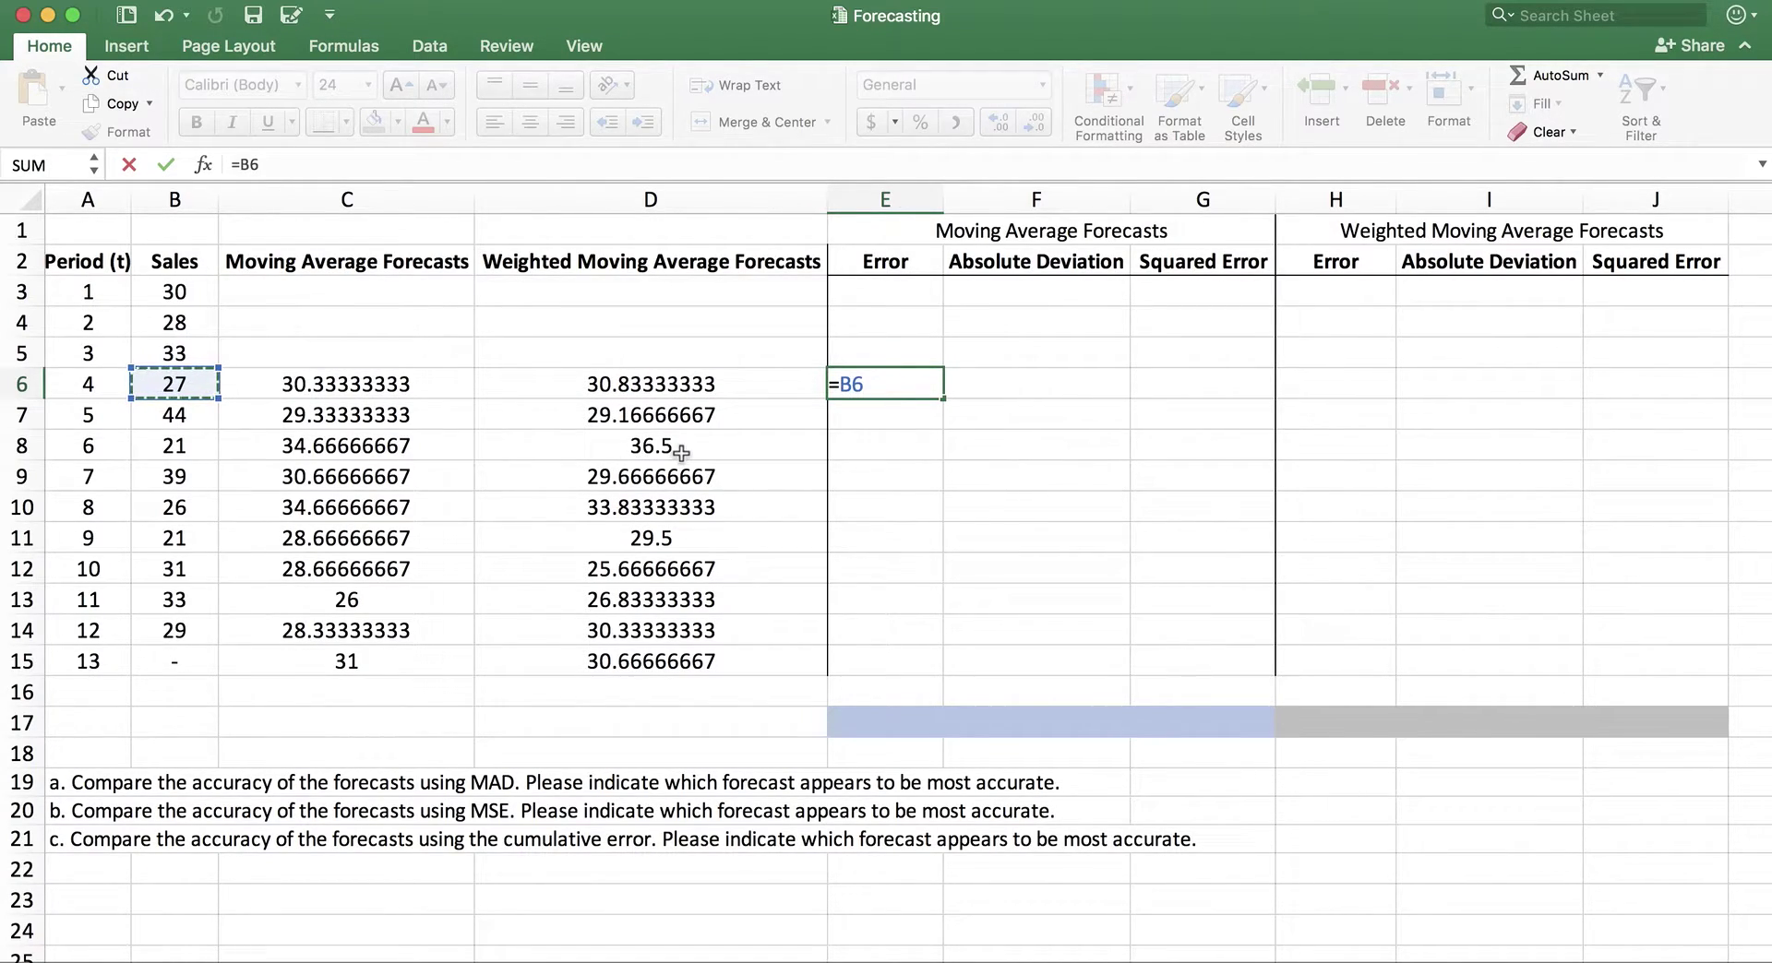
text(-)
click(382, 386)
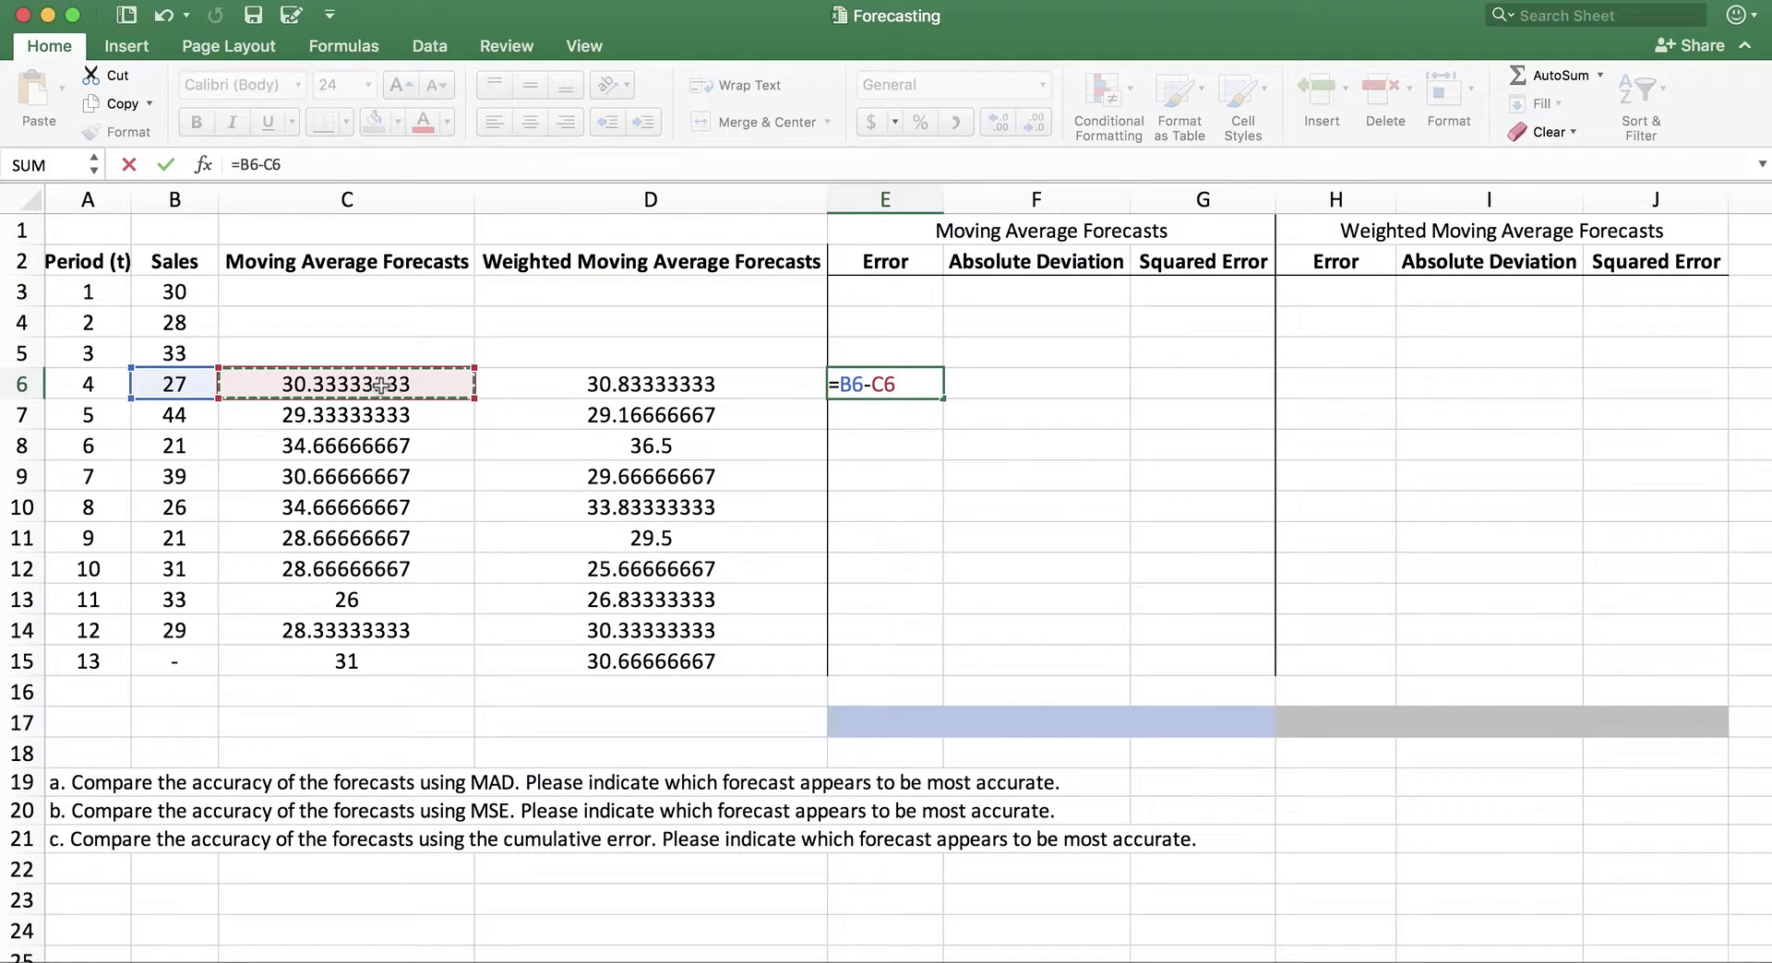
key(Return)
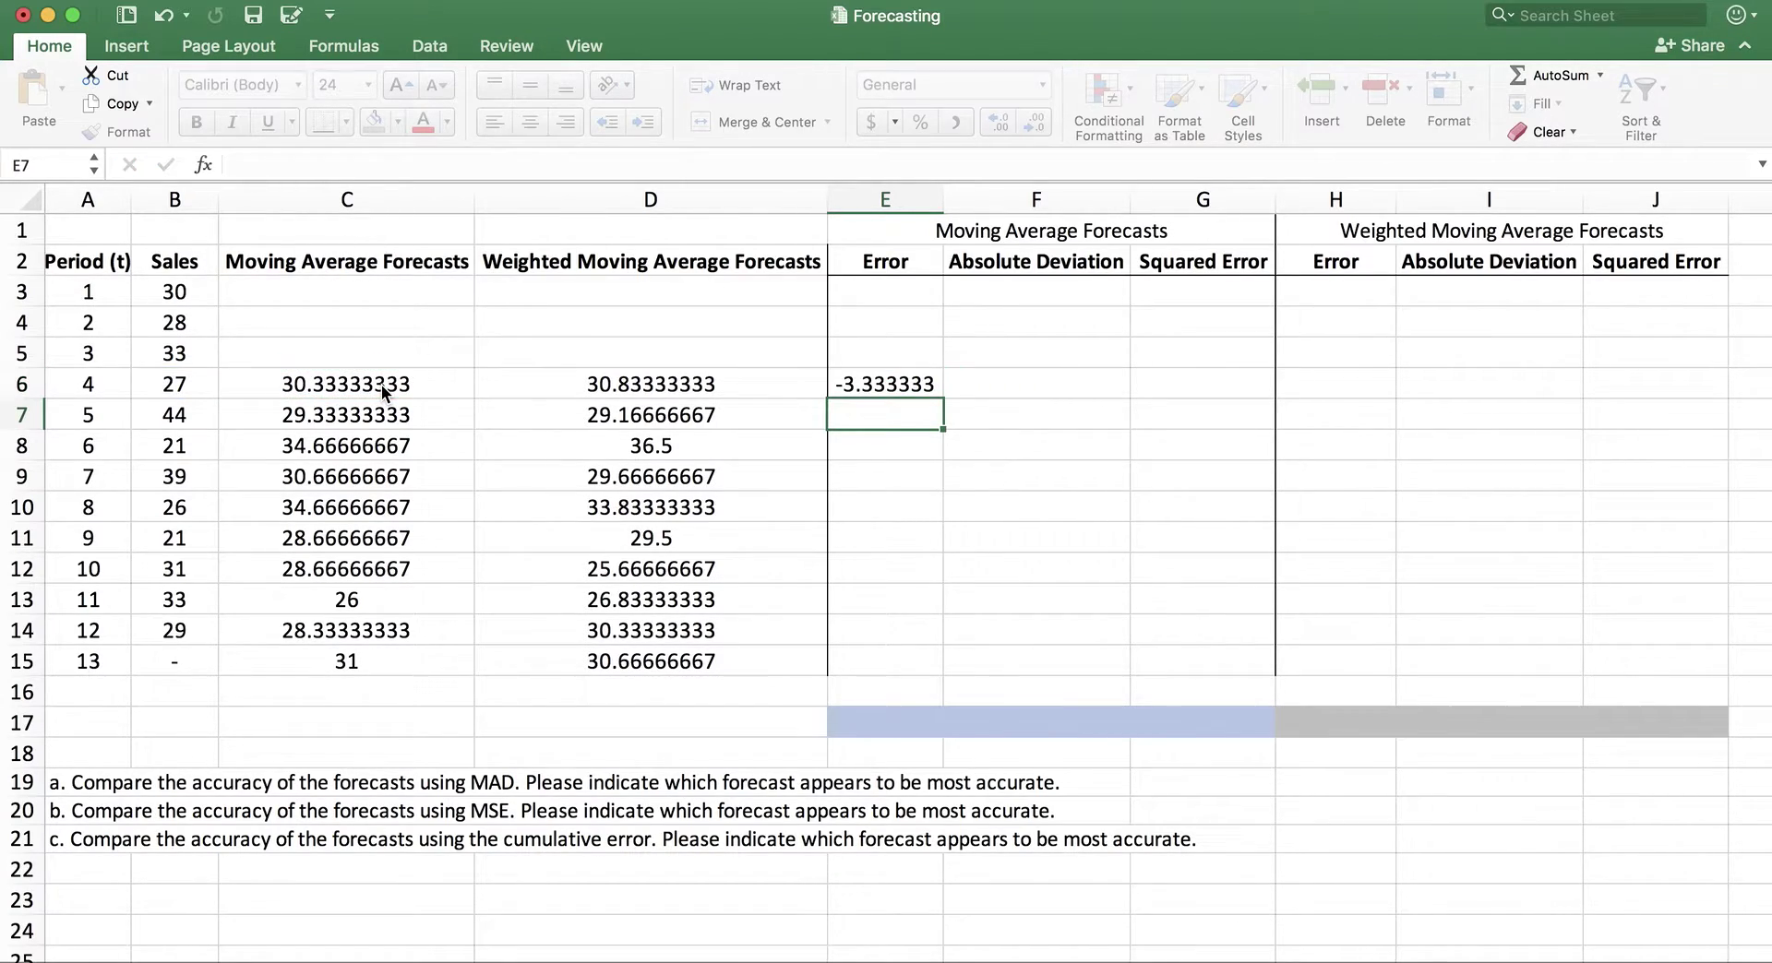
Calculate the moving average forecast error for period 5 in E7 with the formula =B7-C7.
text(=)
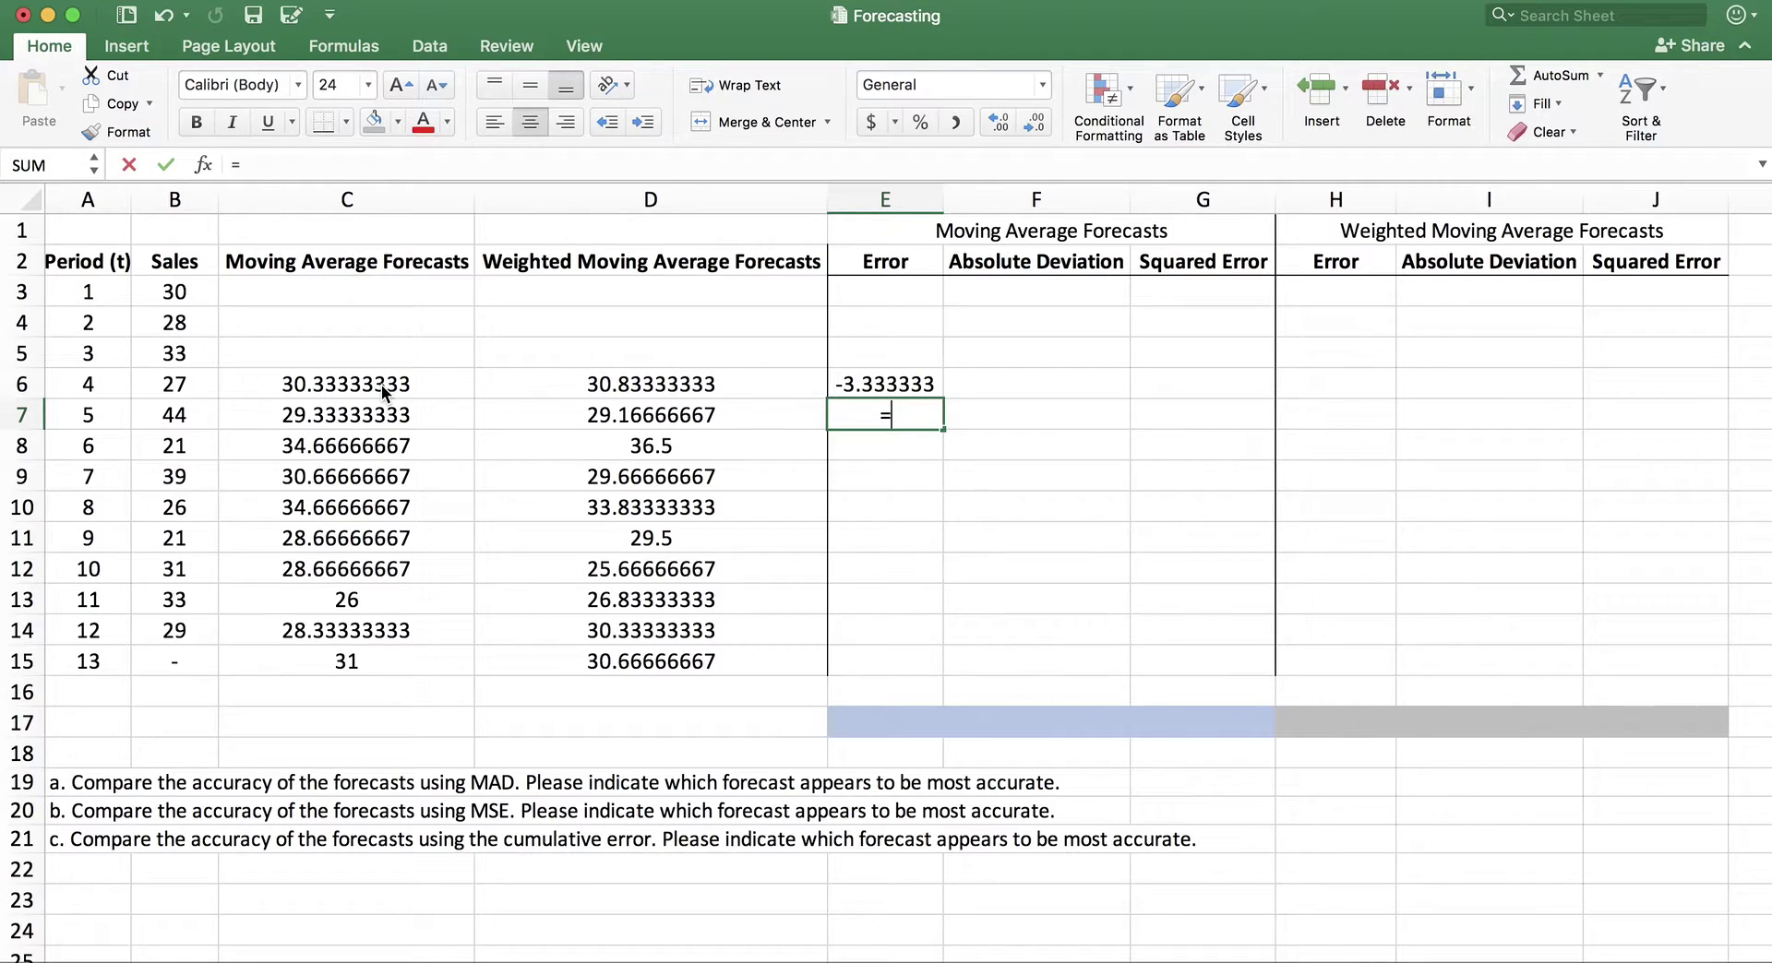
click(189, 427)
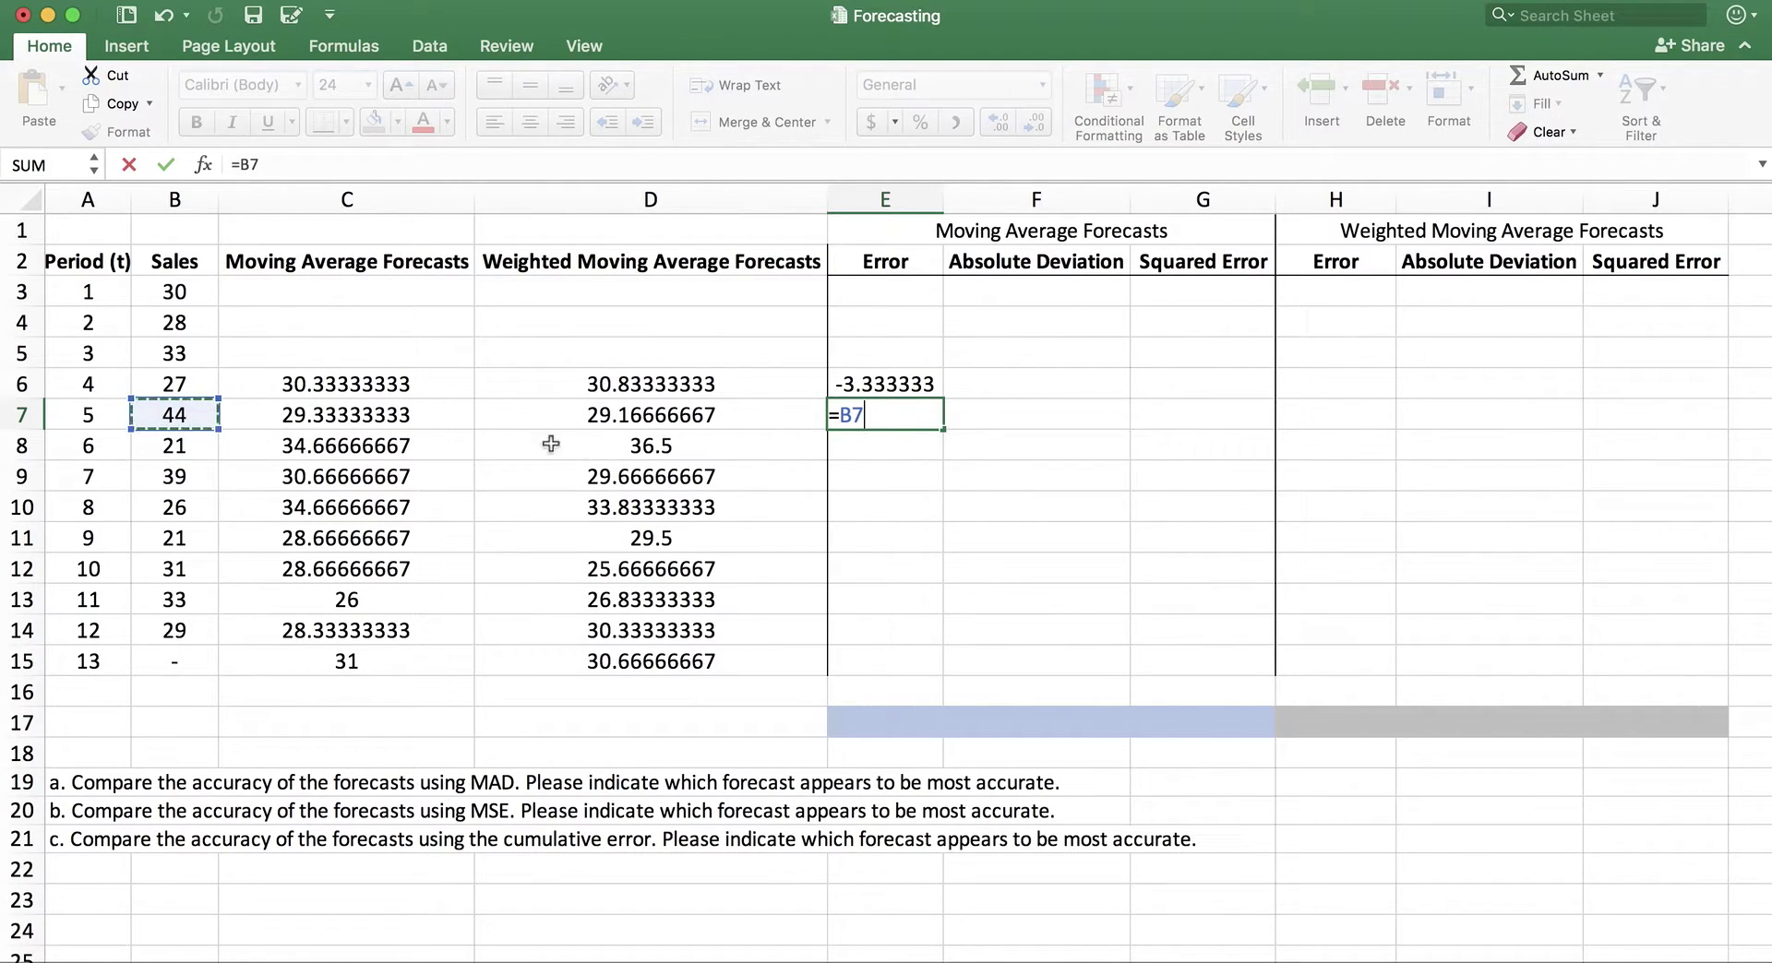
text(-)
click(406, 420)
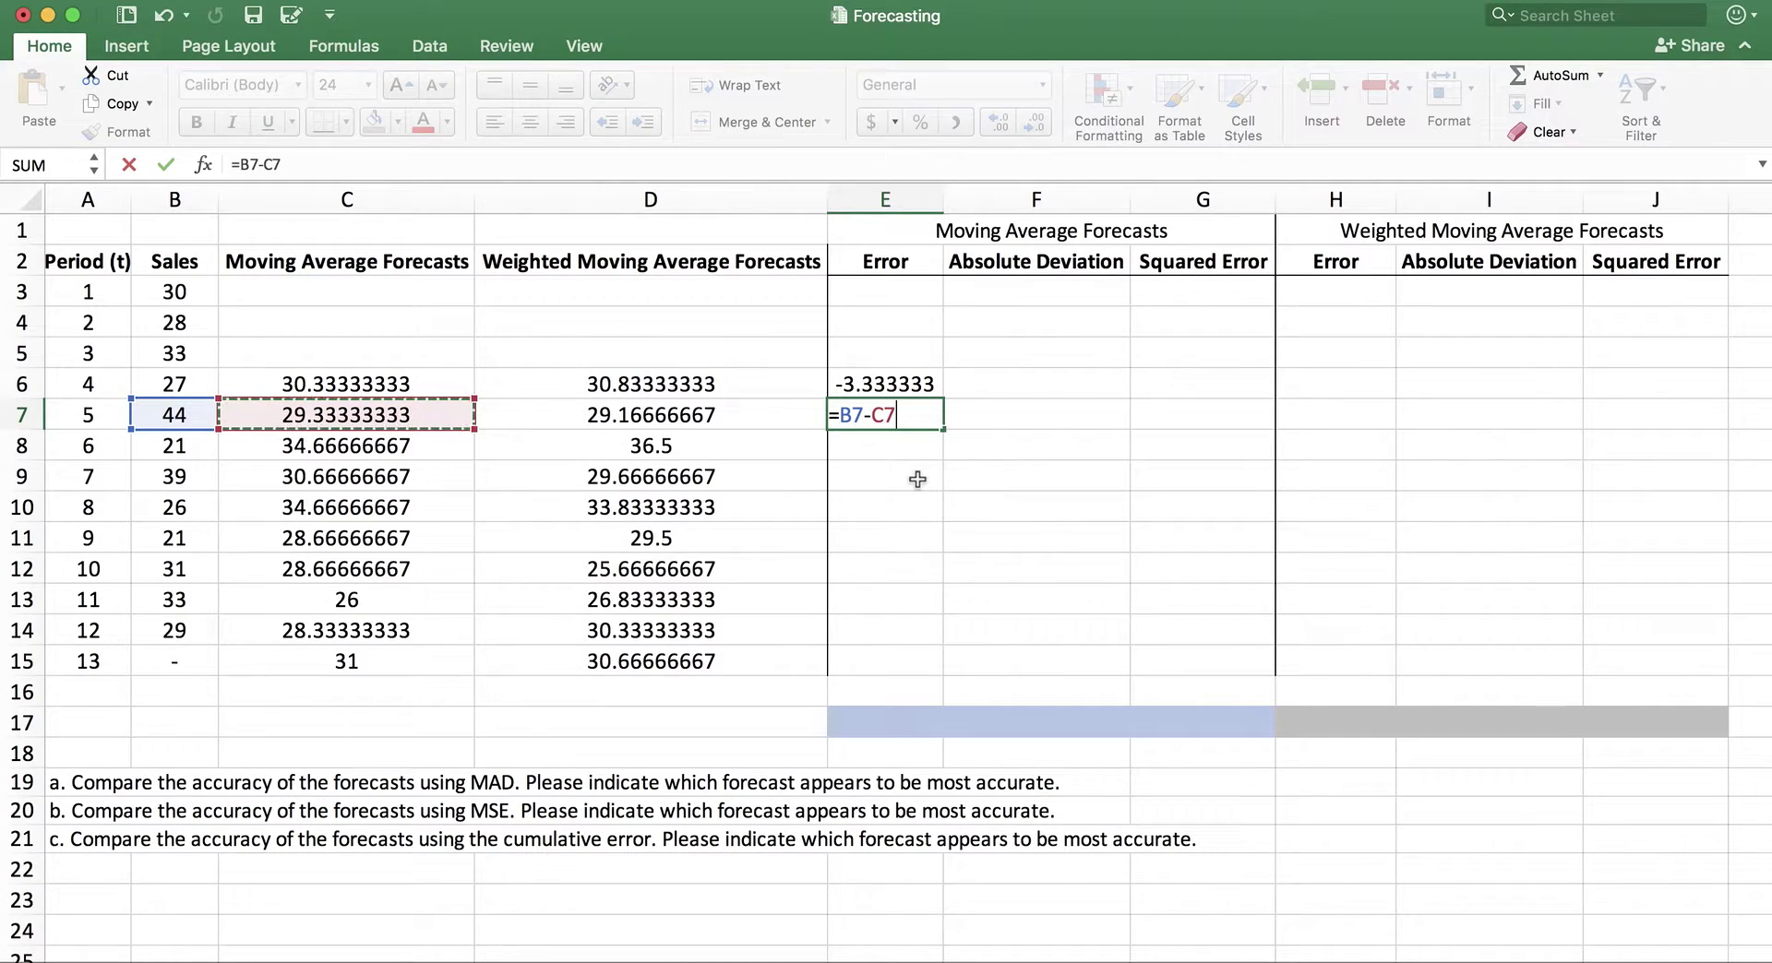
key(Return)
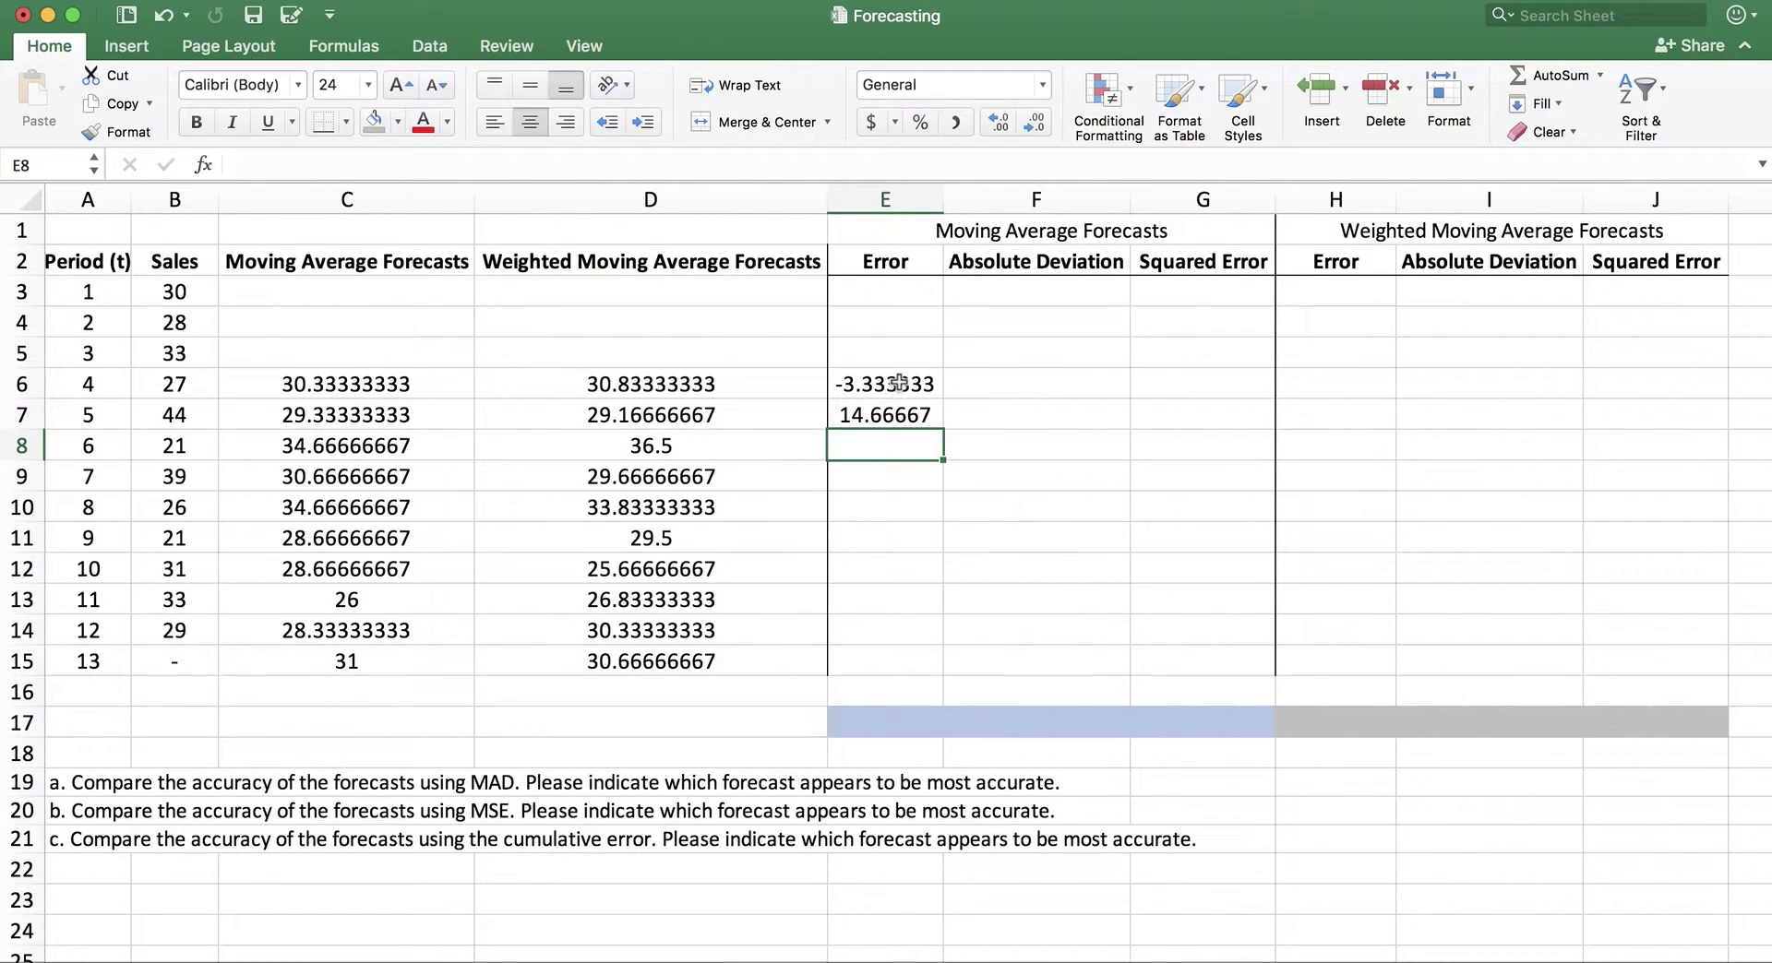
Review the two forecast group headings in row 1 and the period 4 error formula in E6.
click(925, 234)
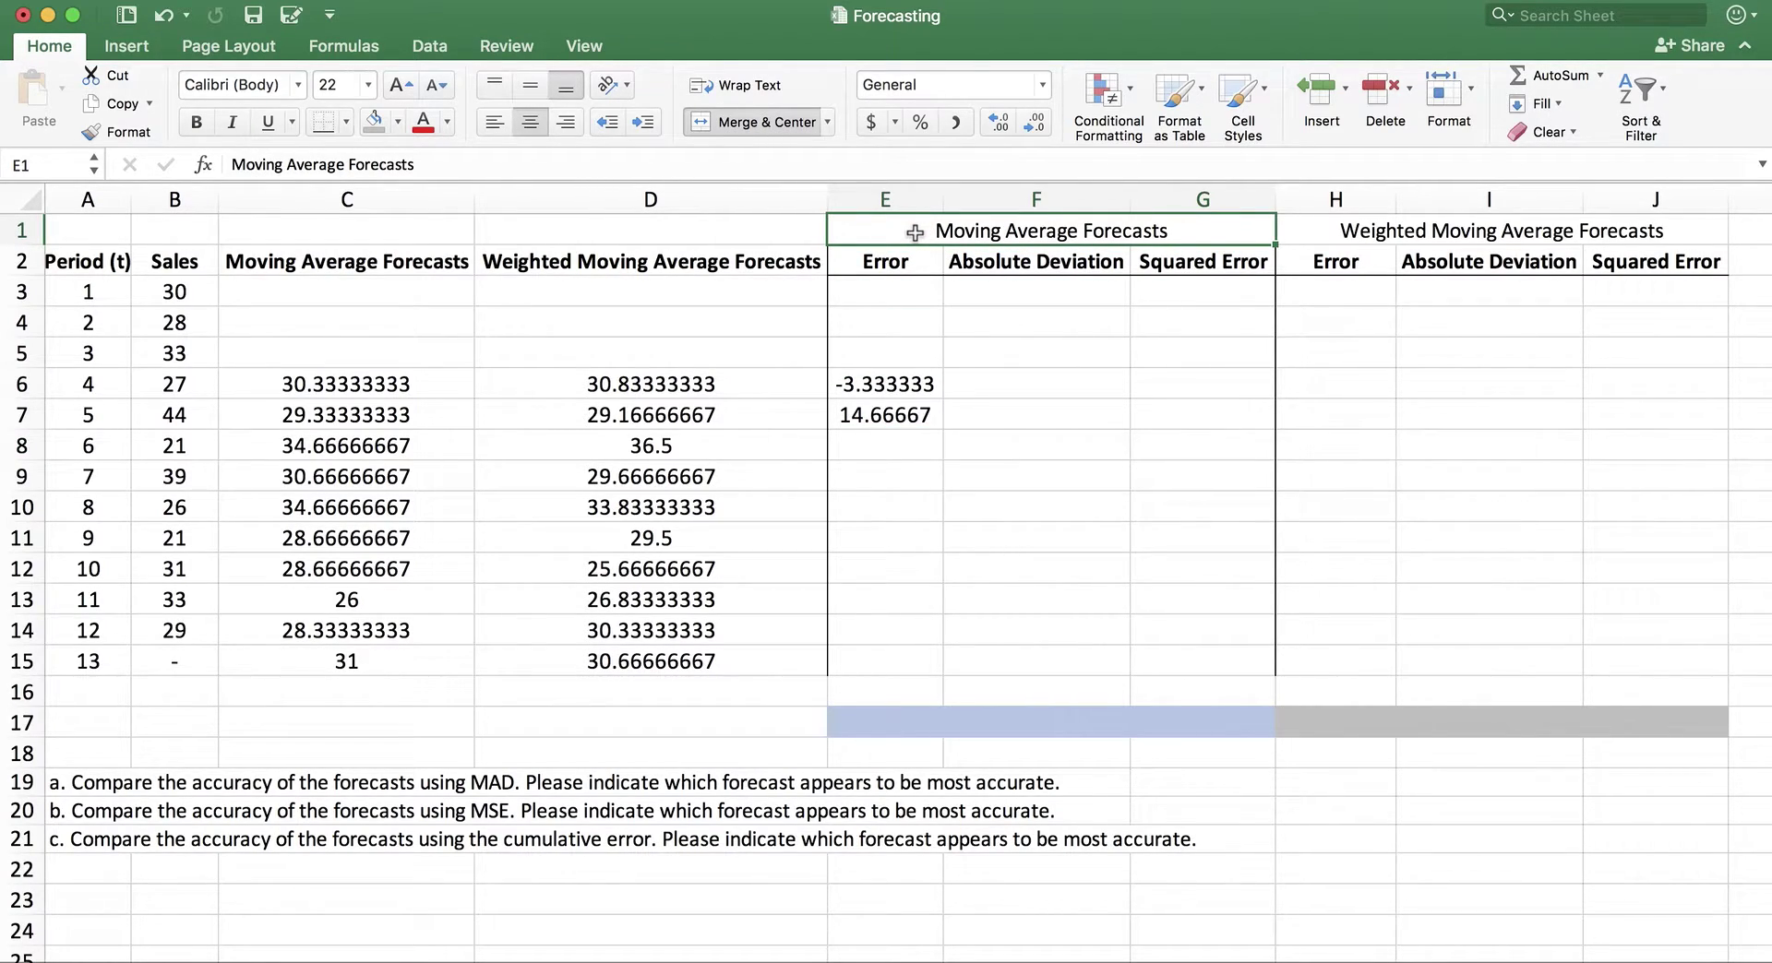
click(1414, 230)
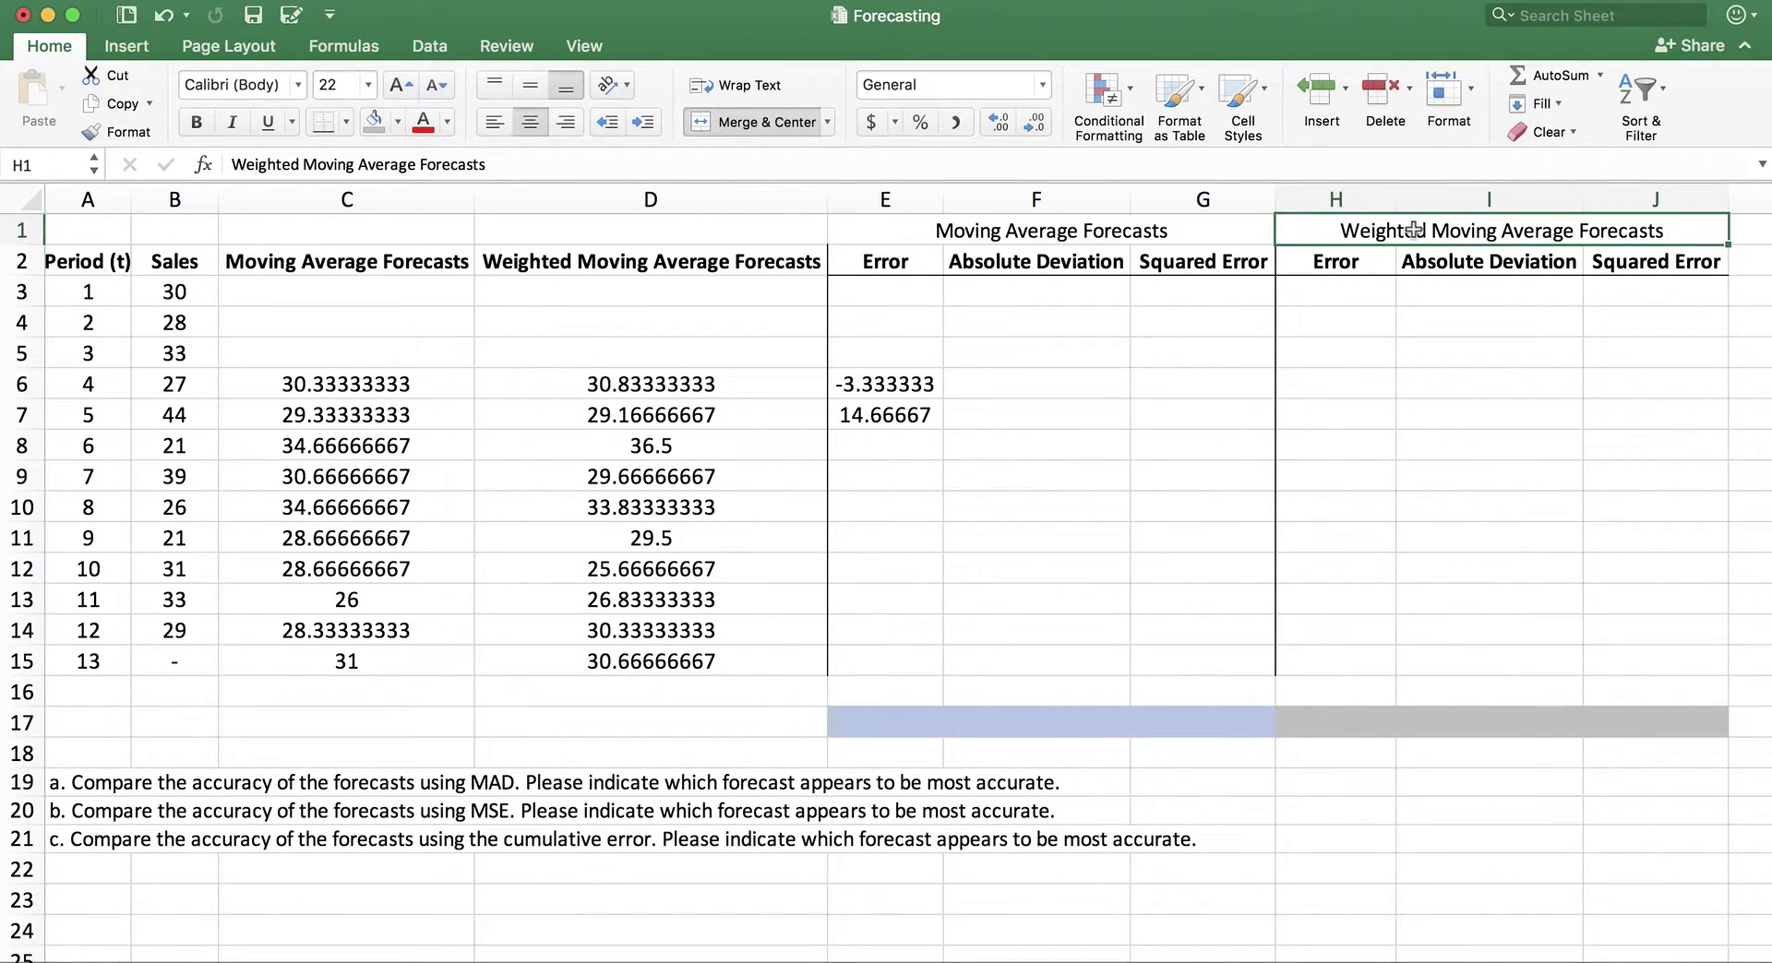
click(863, 390)
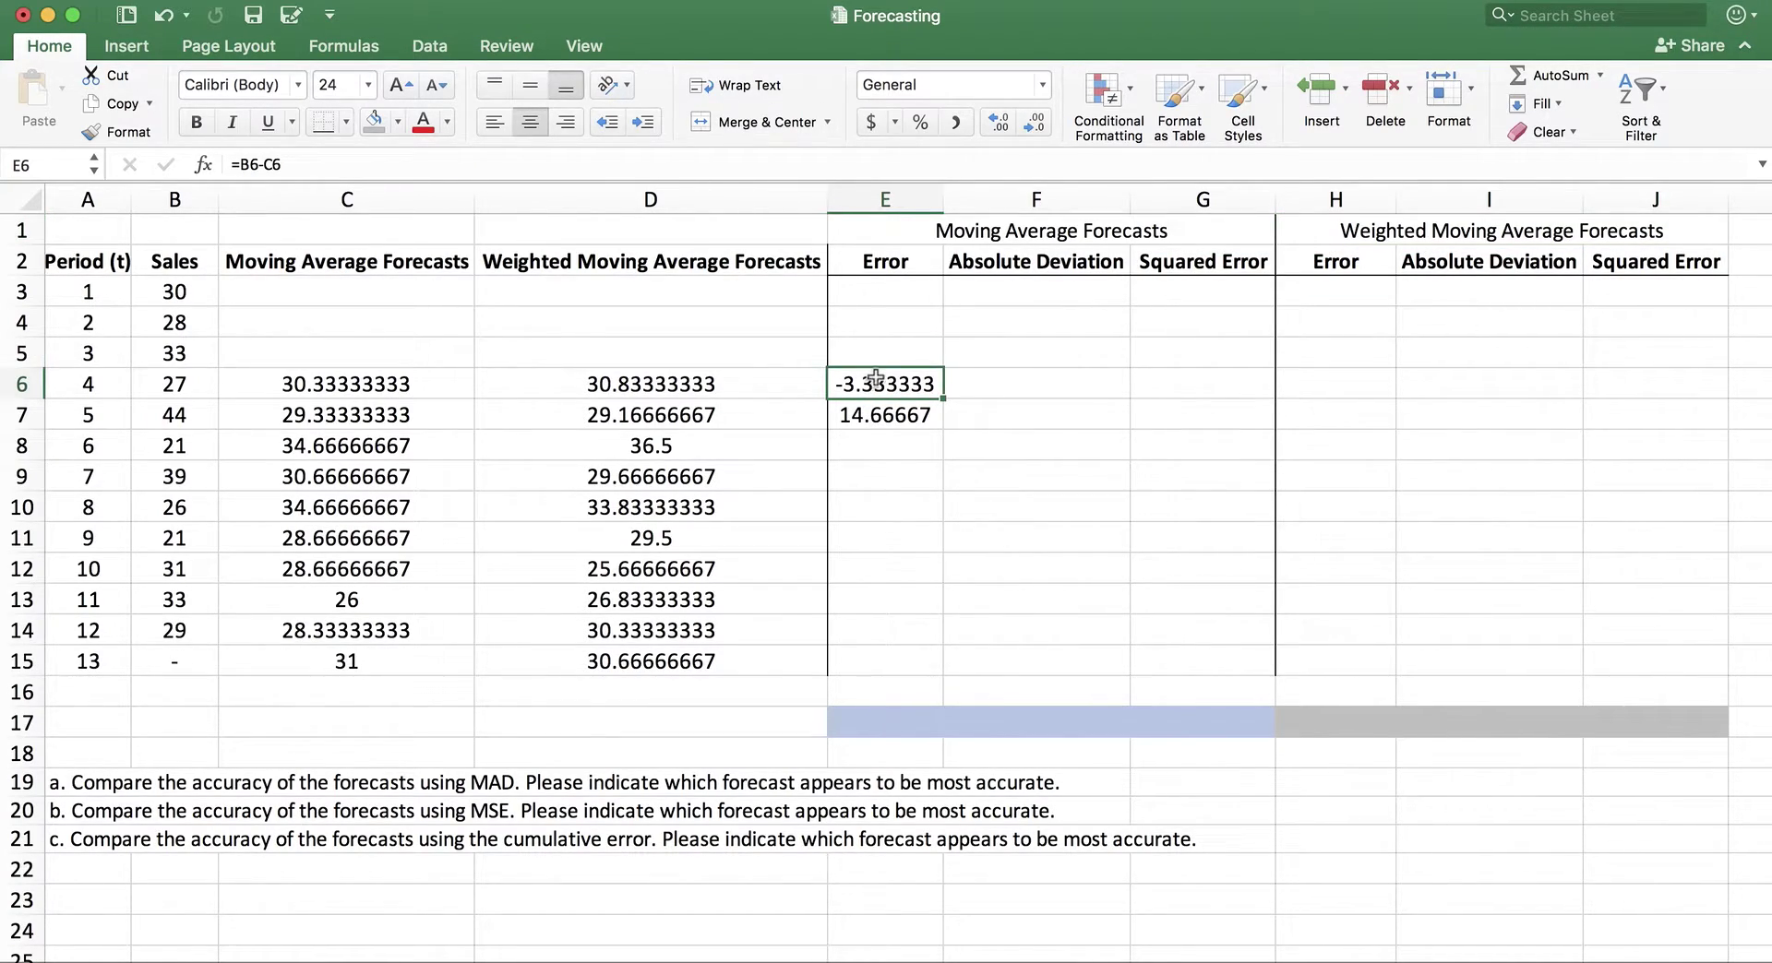
Show the worksheet's formulas instead of values to check the error formulas in E6 and E7, and restore the normal view.
key(ctrl+grave)
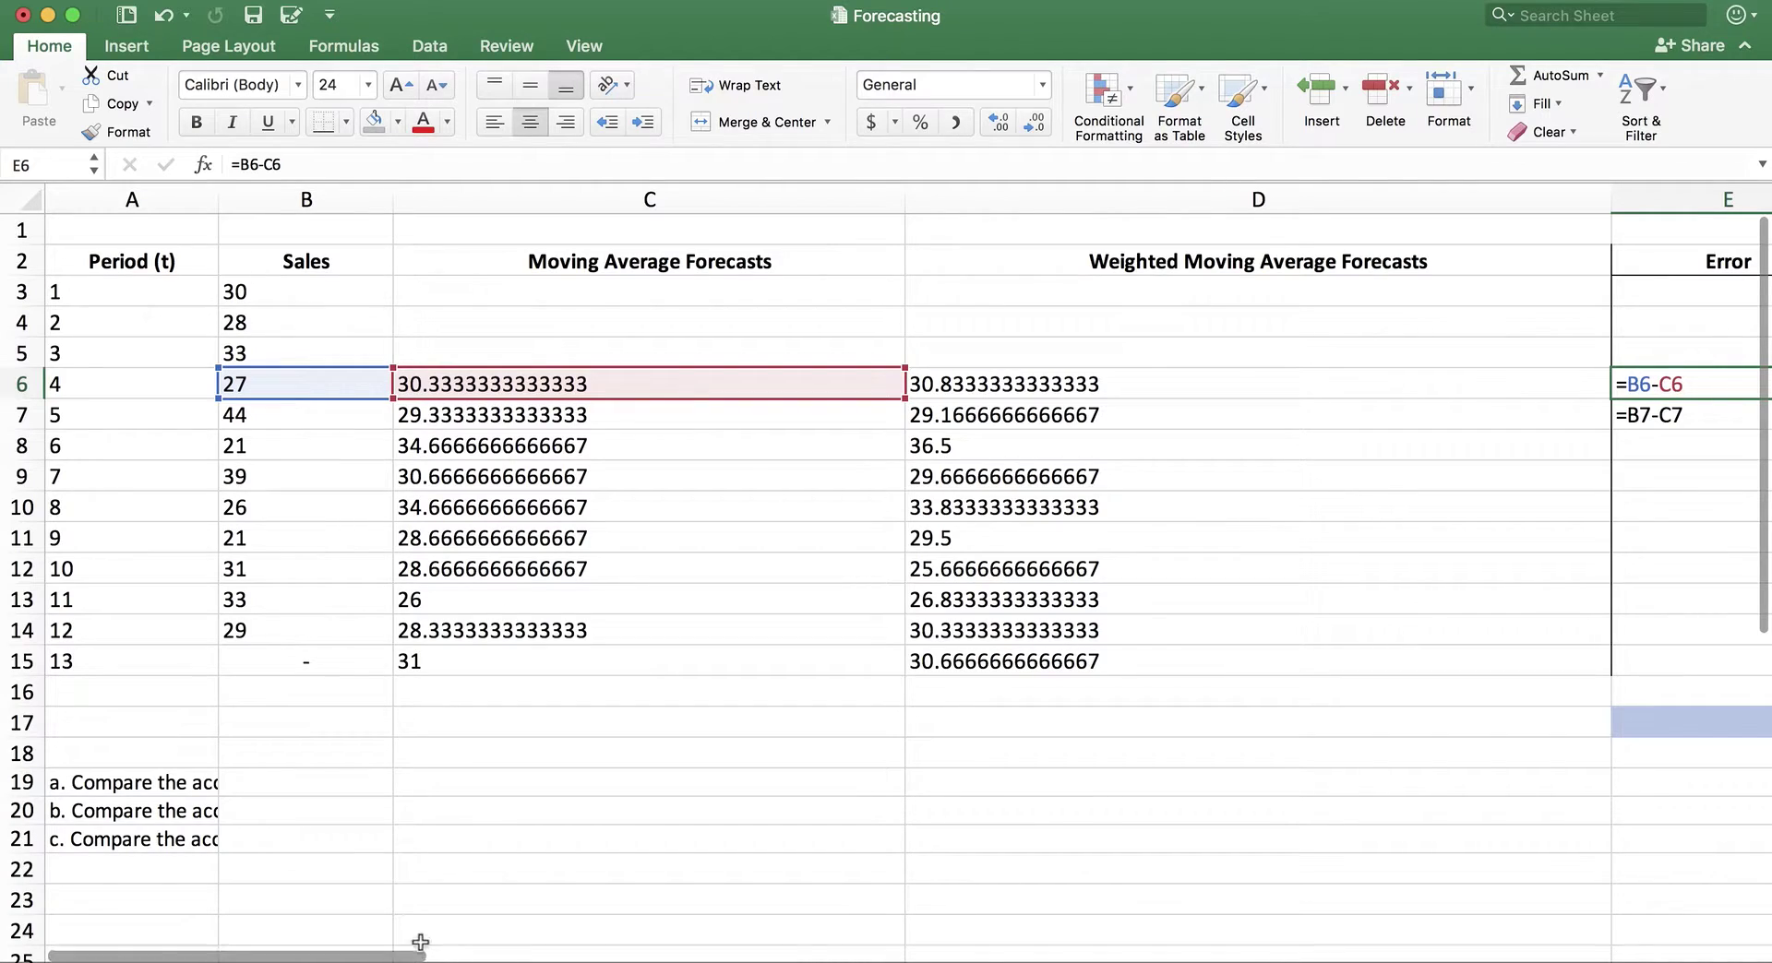
drag(522, 946, 680, 937)
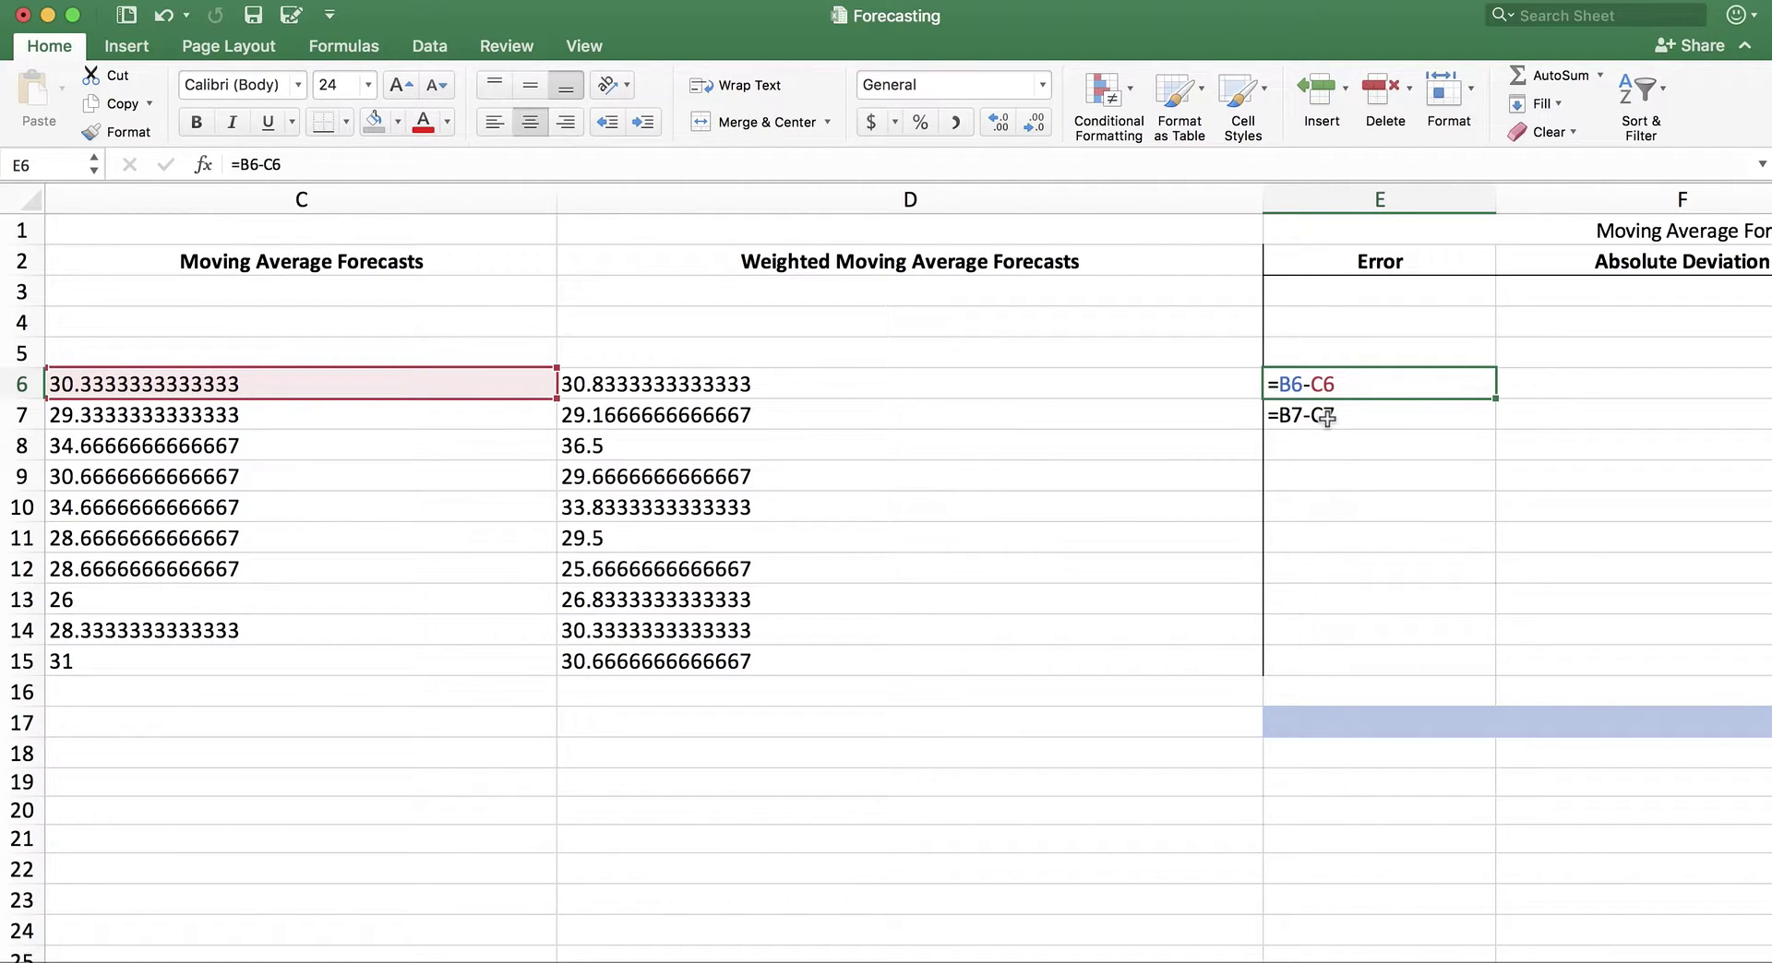
key(ctrl+grave)
drag(633, 956, 579, 956)
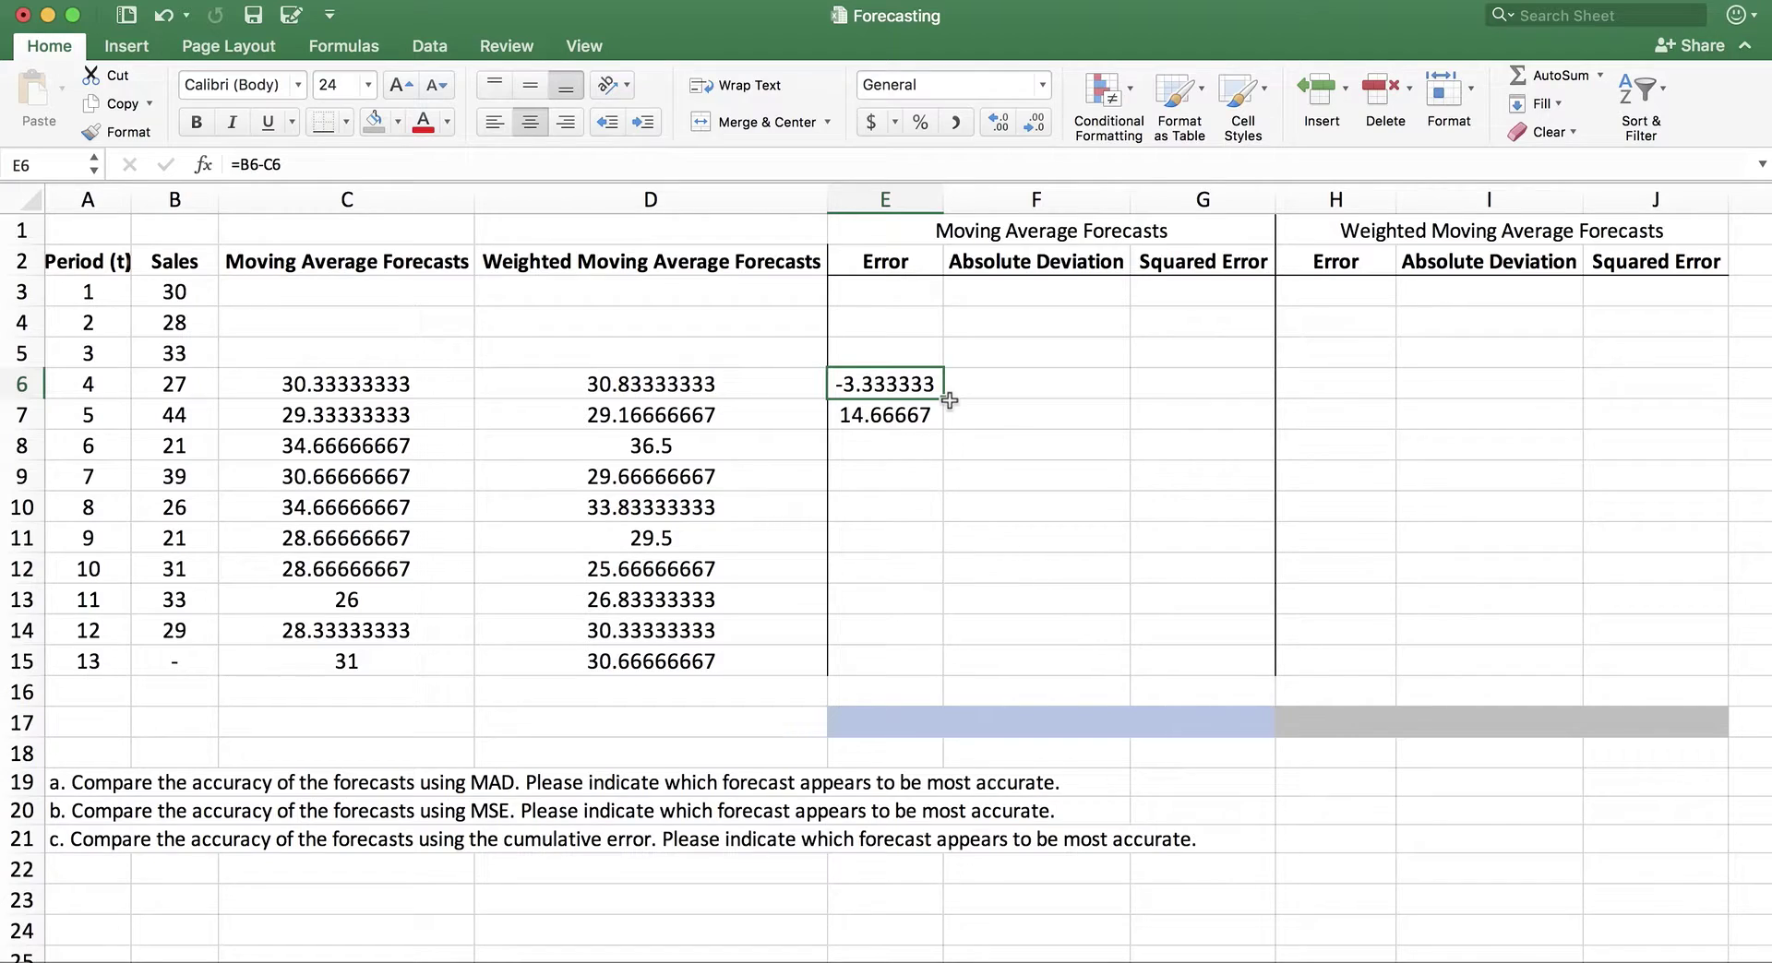
Fill the moving average error formula from E6 down to E14, covering periods 4 to 12.
drag(947, 399, 943, 639)
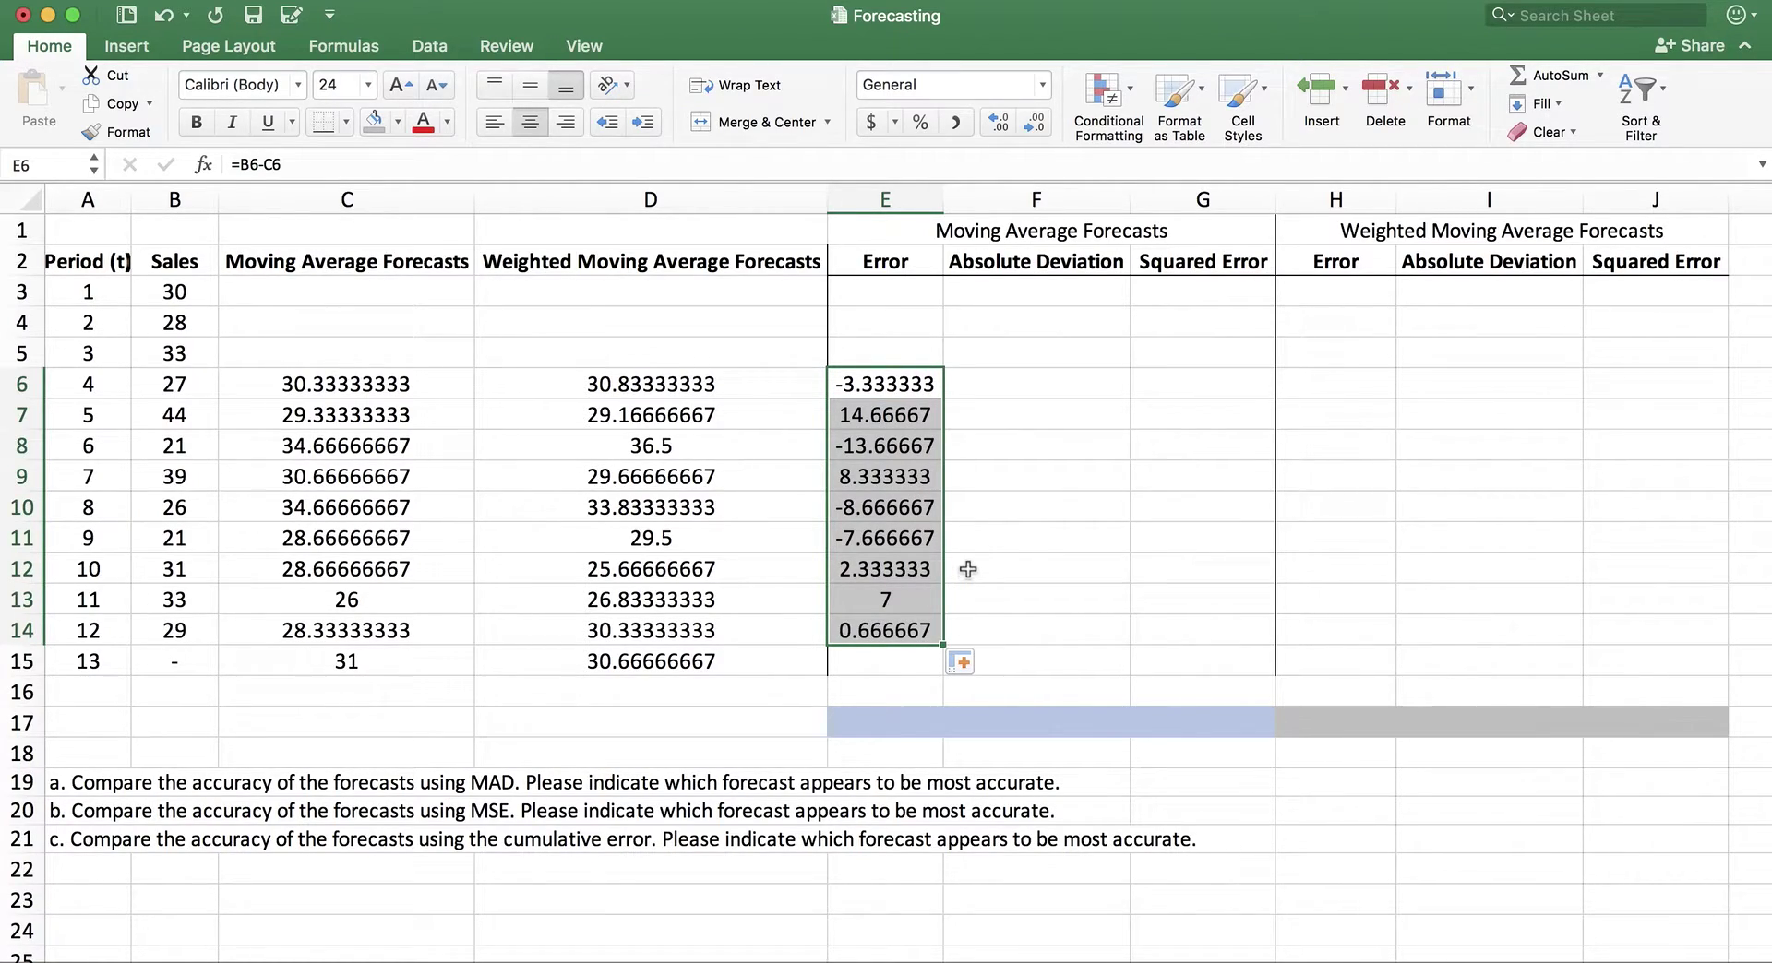
click(882, 669)
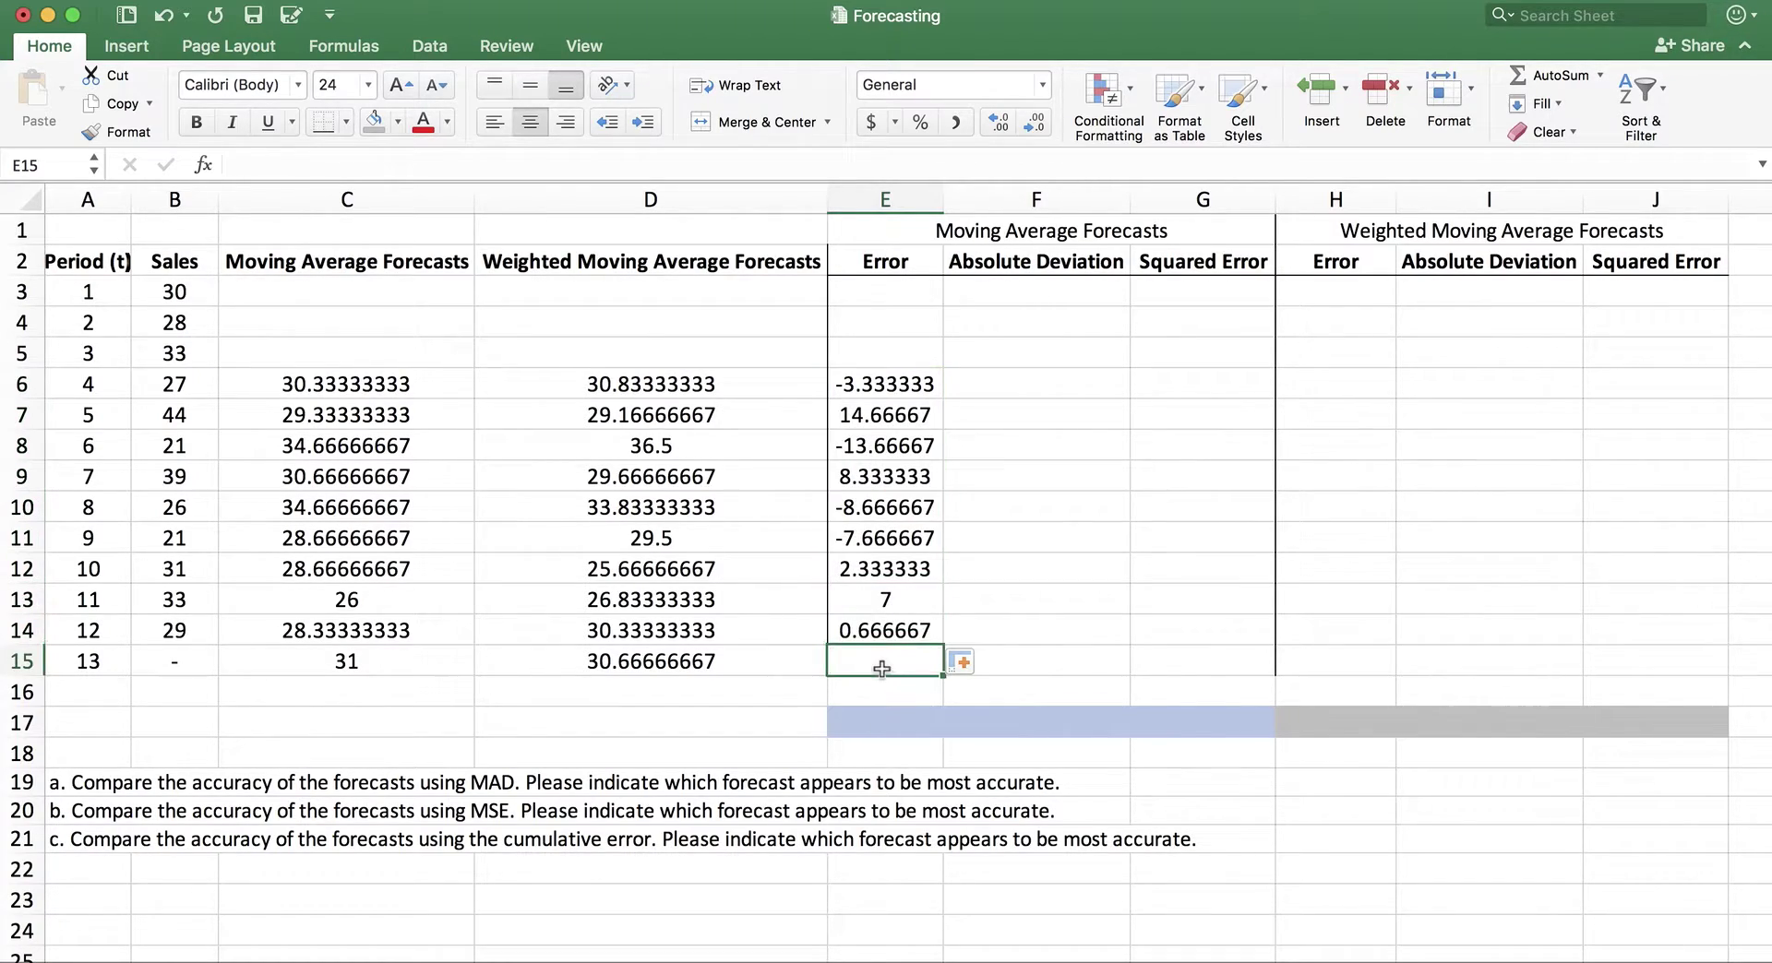
click(159, 667)
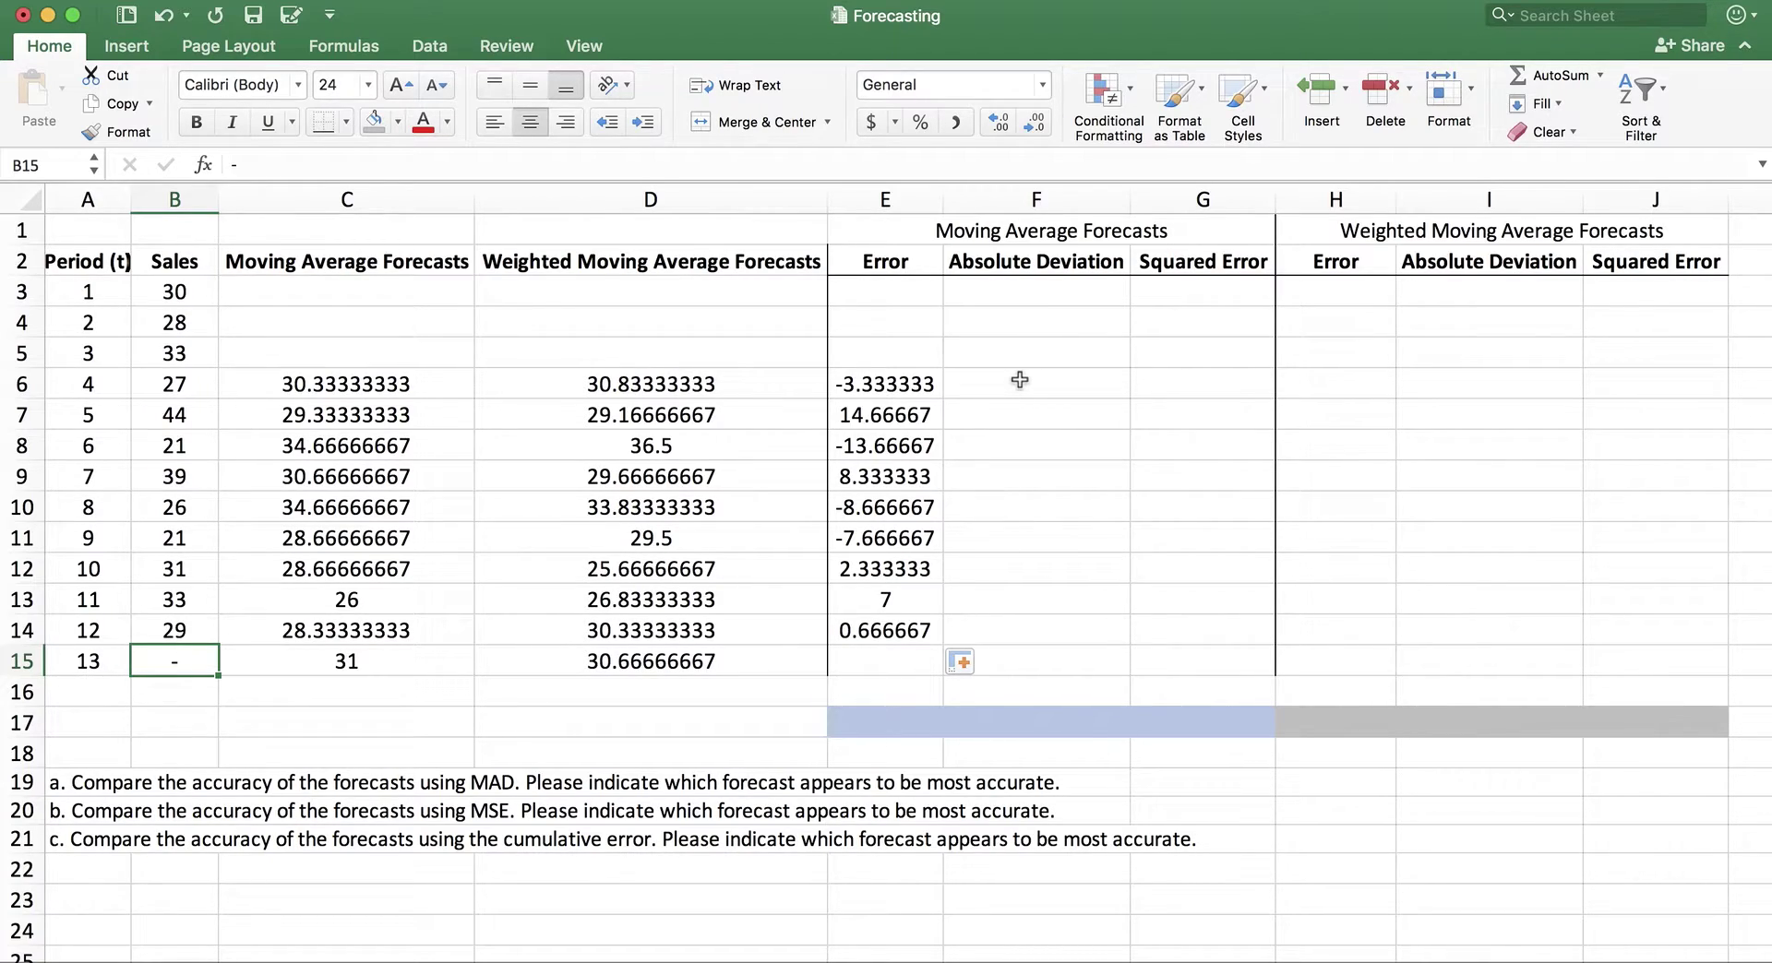
text(=)
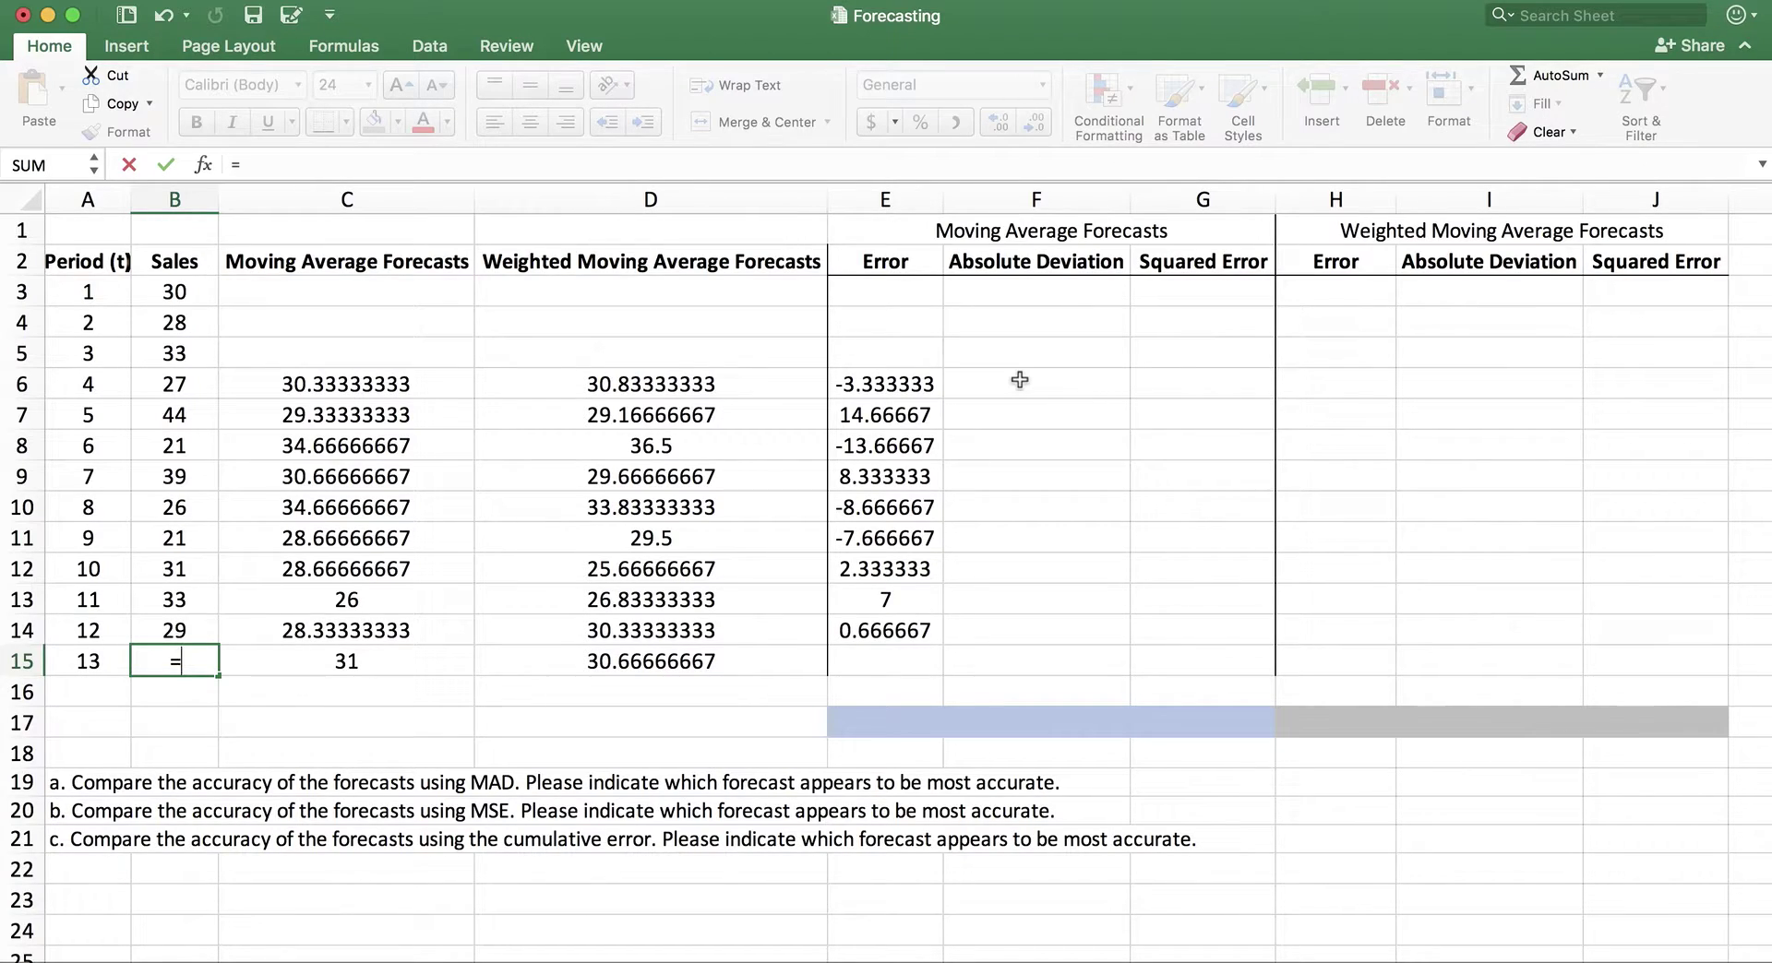
key(Escape)
Calculate the moving average absolute deviation for period 4 in F6 with =ABS(E6) and fill it down to F14.
click(1023, 383)
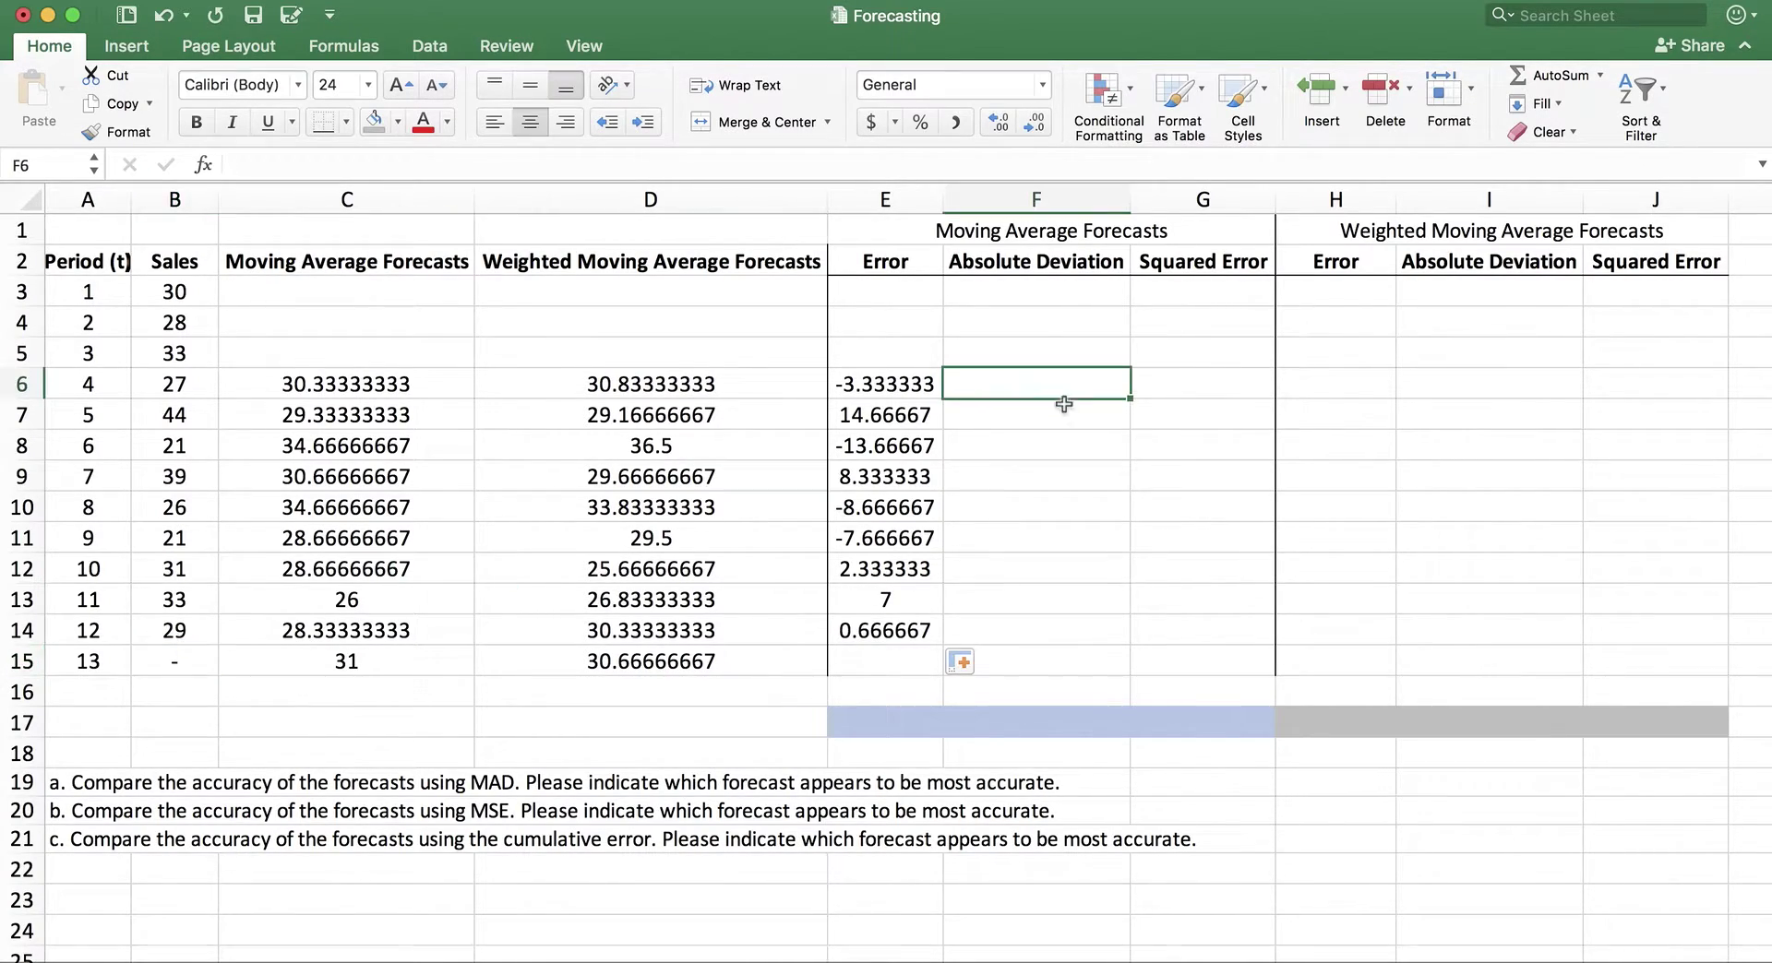
text(=)
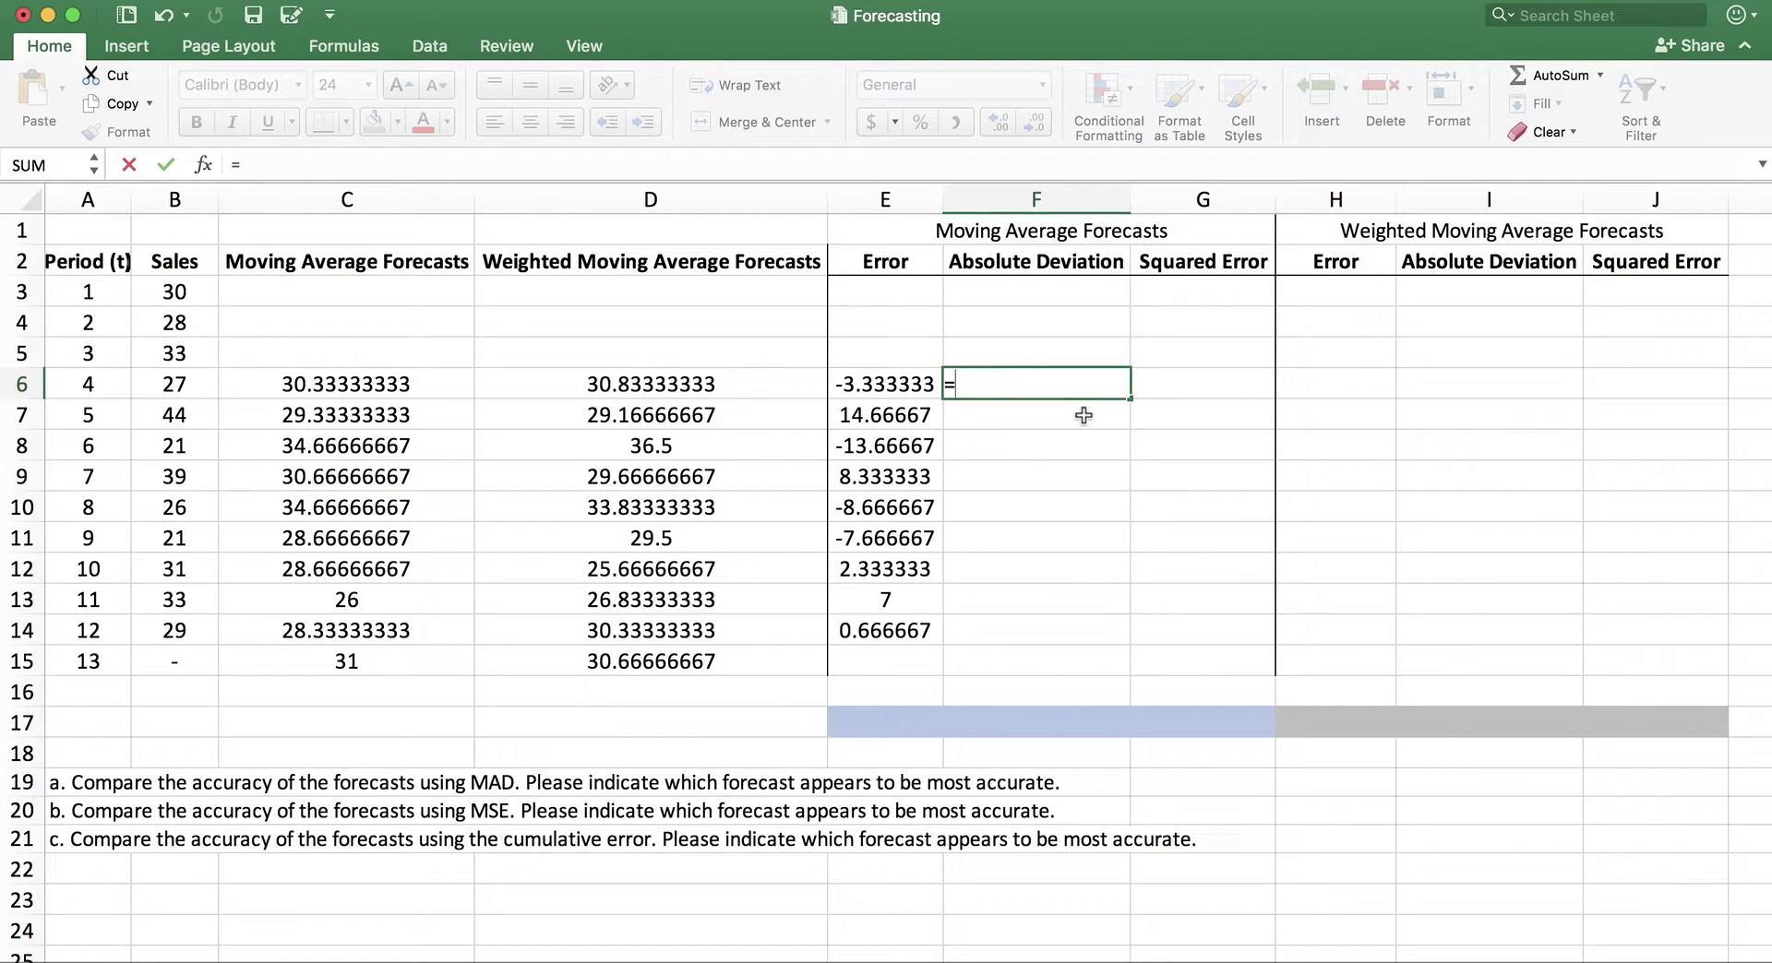
text(abs()
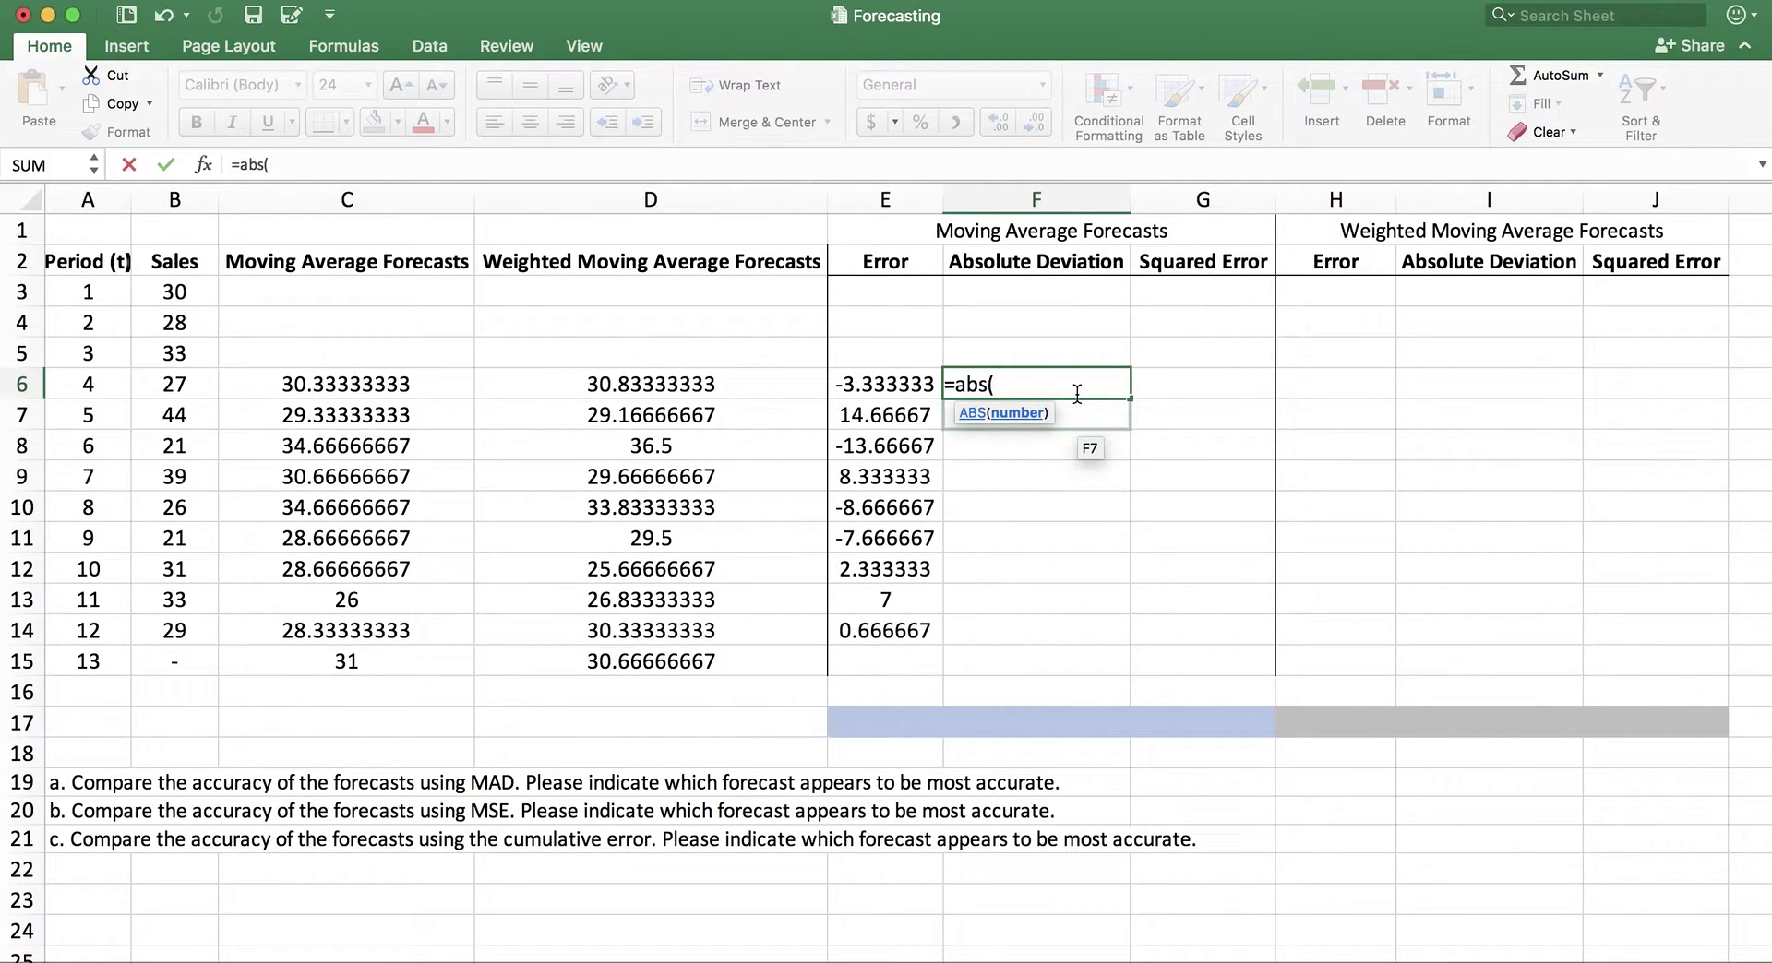
click(866, 392)
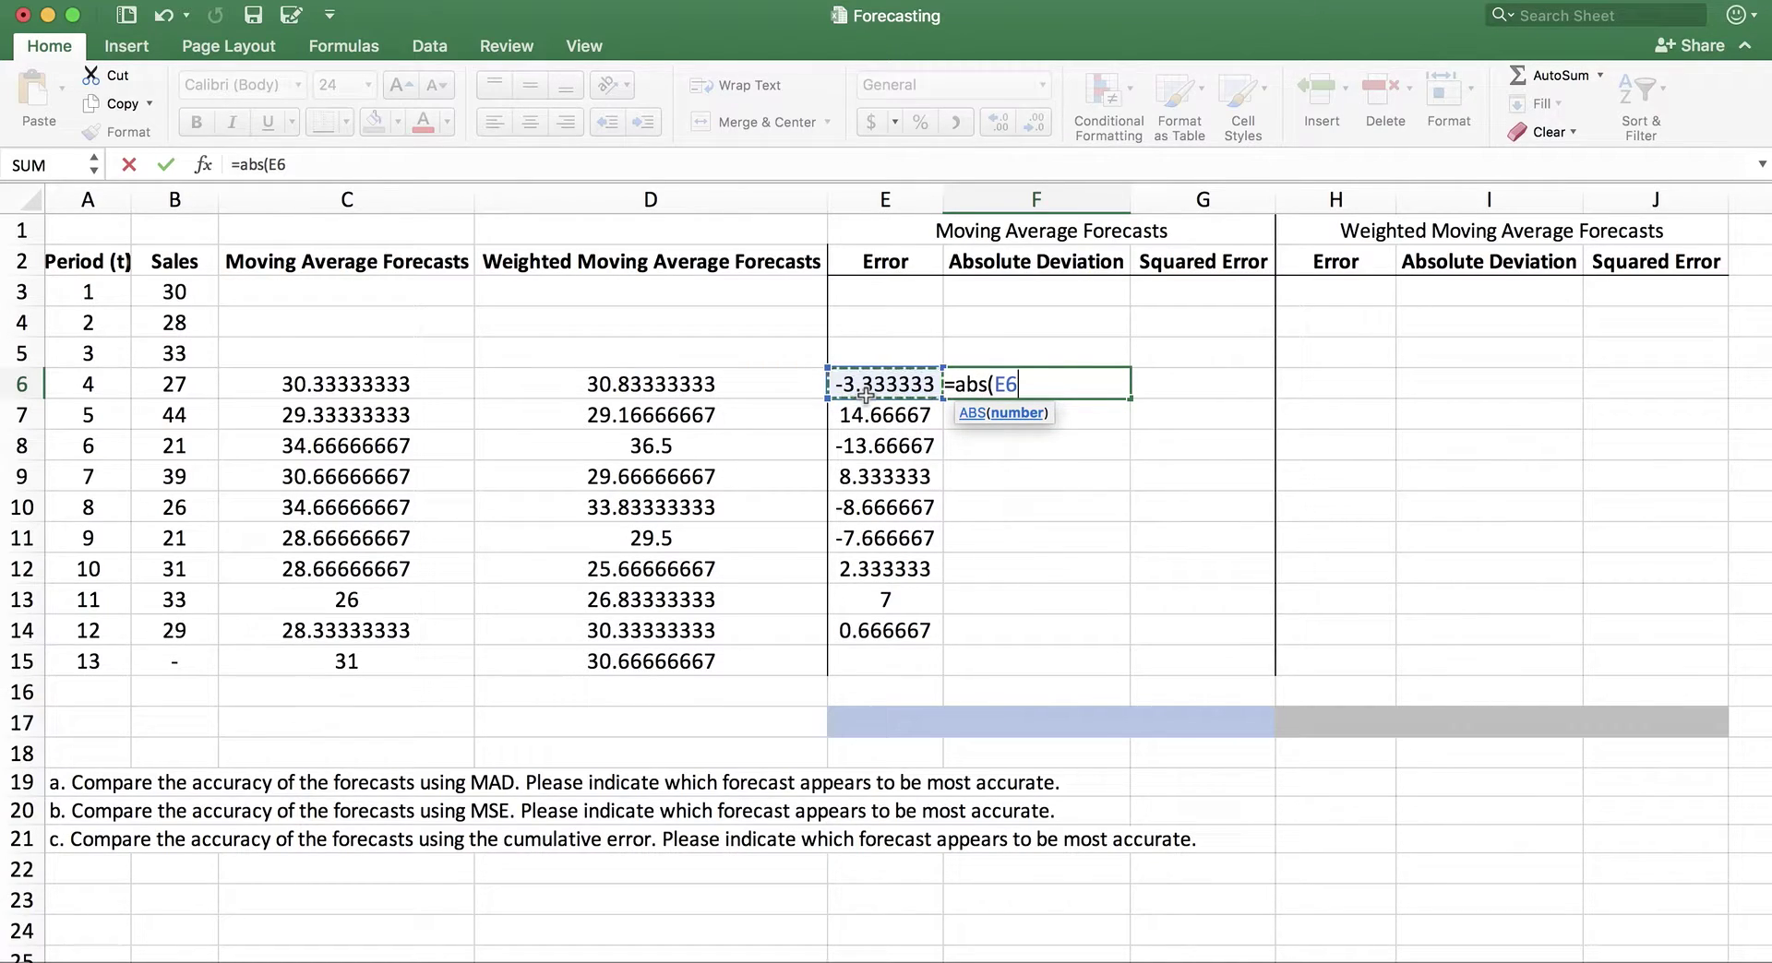
text())
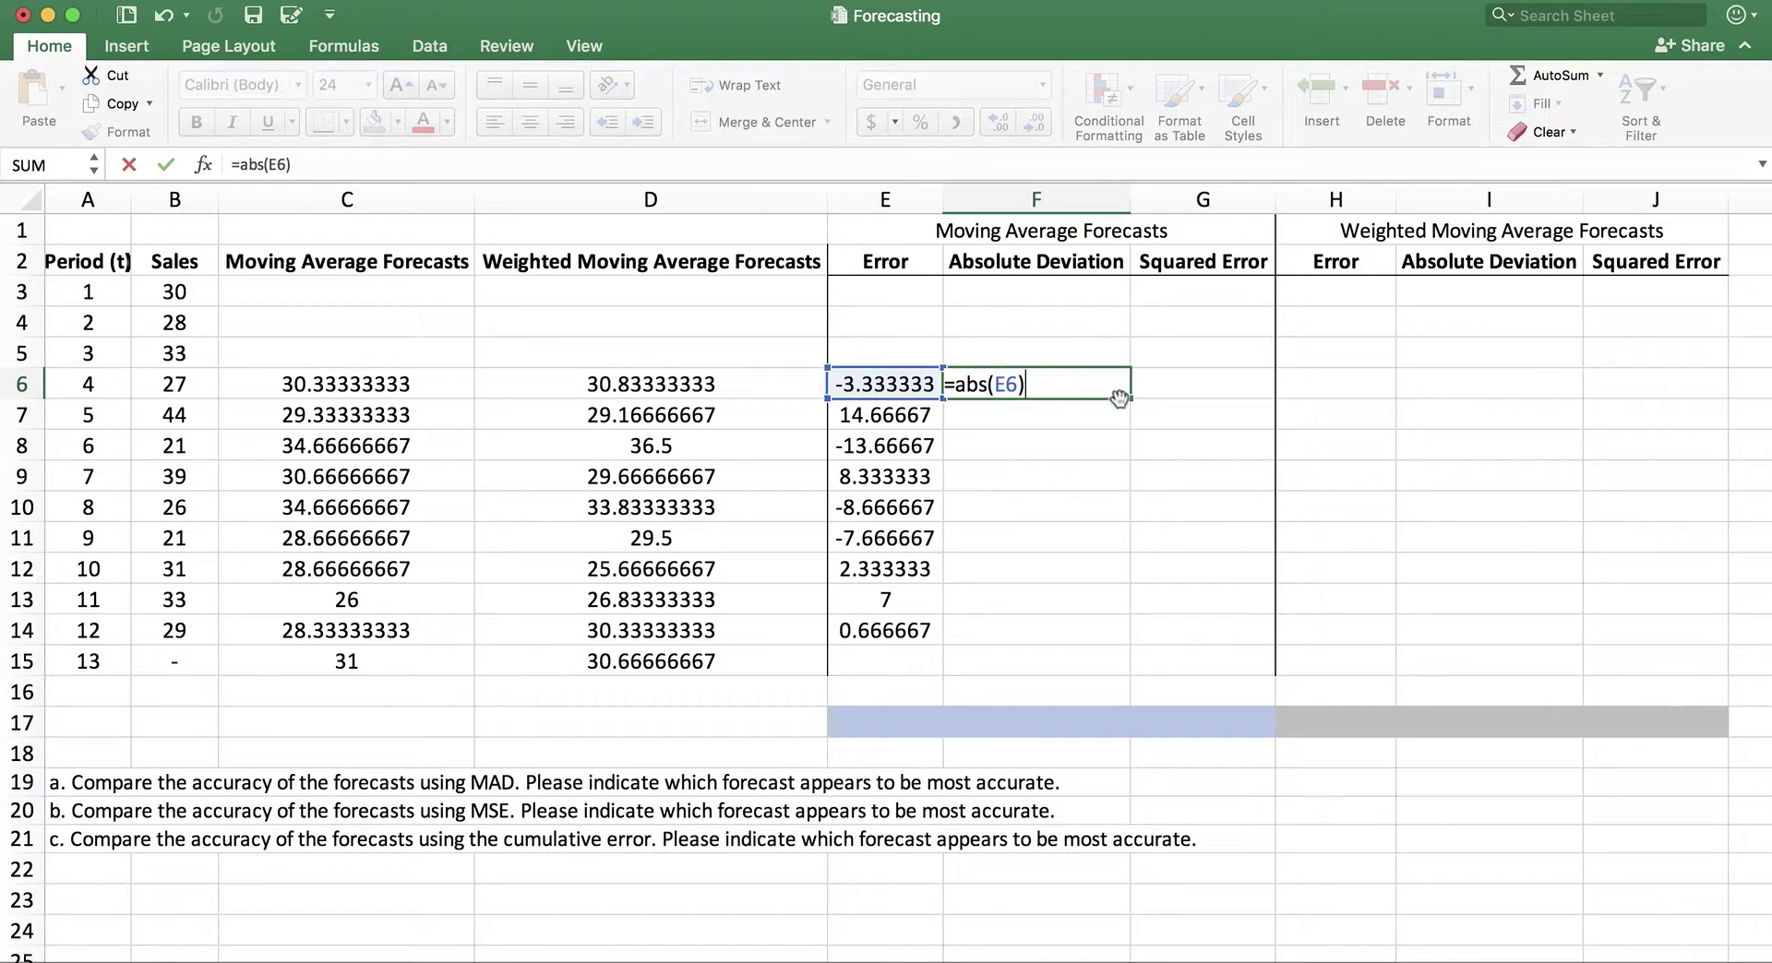
key(Return)
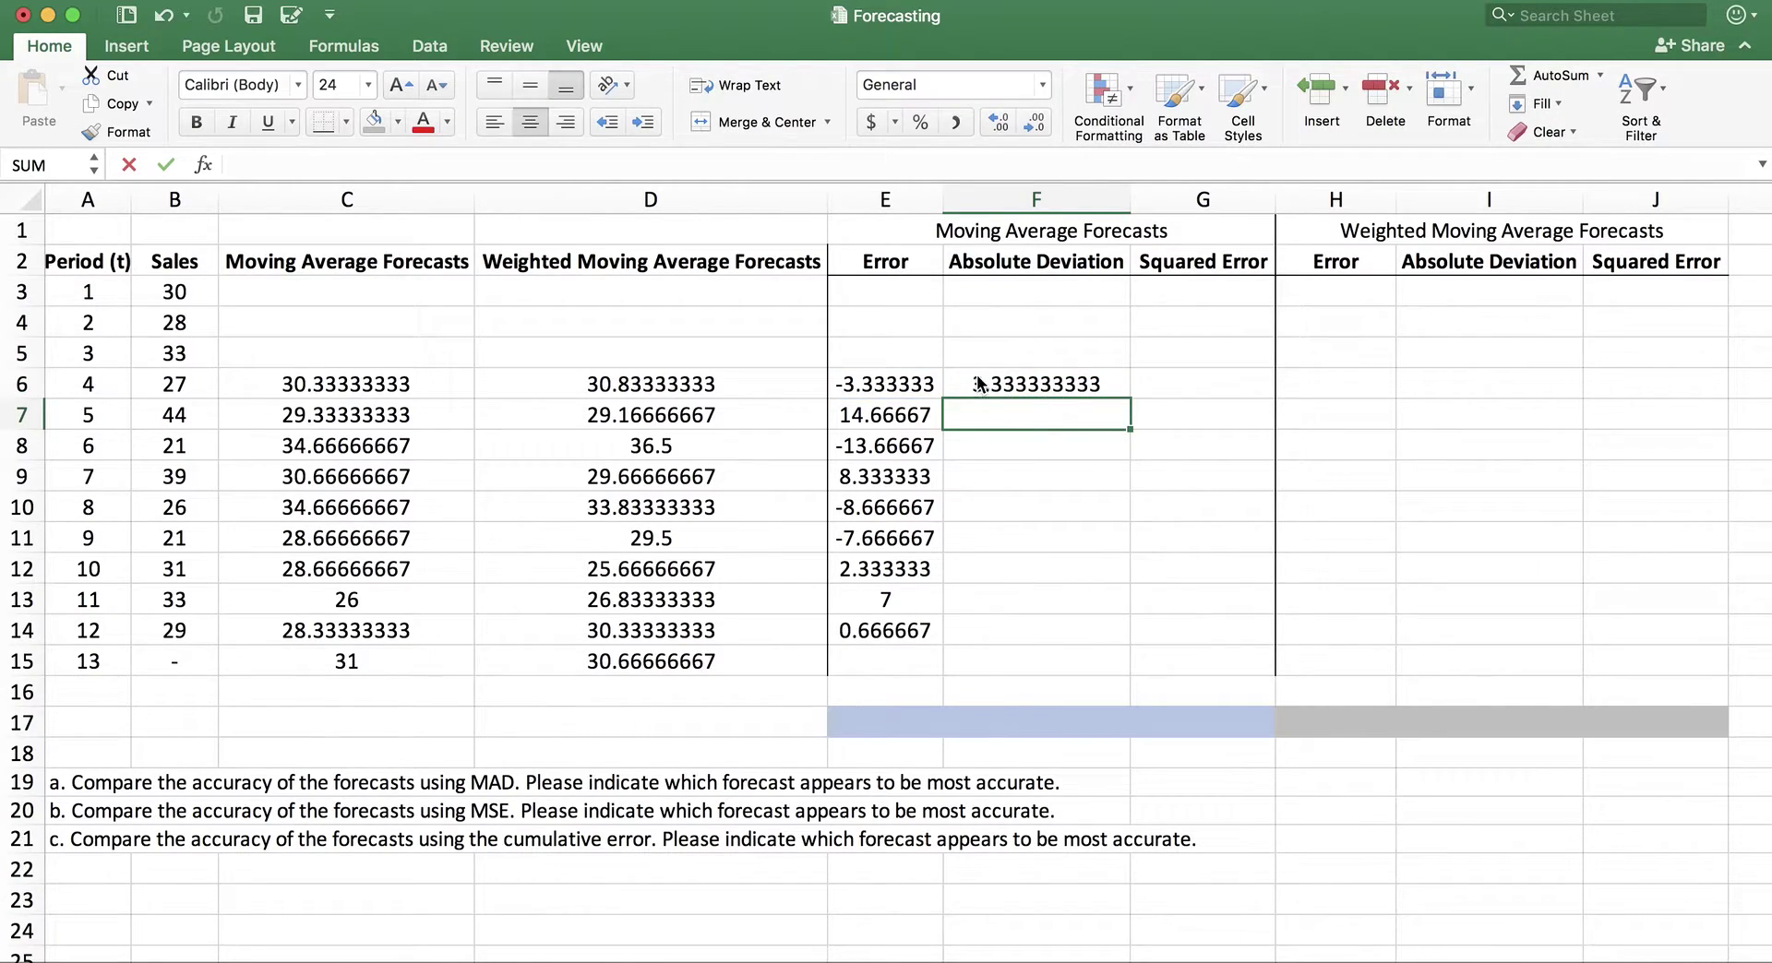
click(1049, 386)
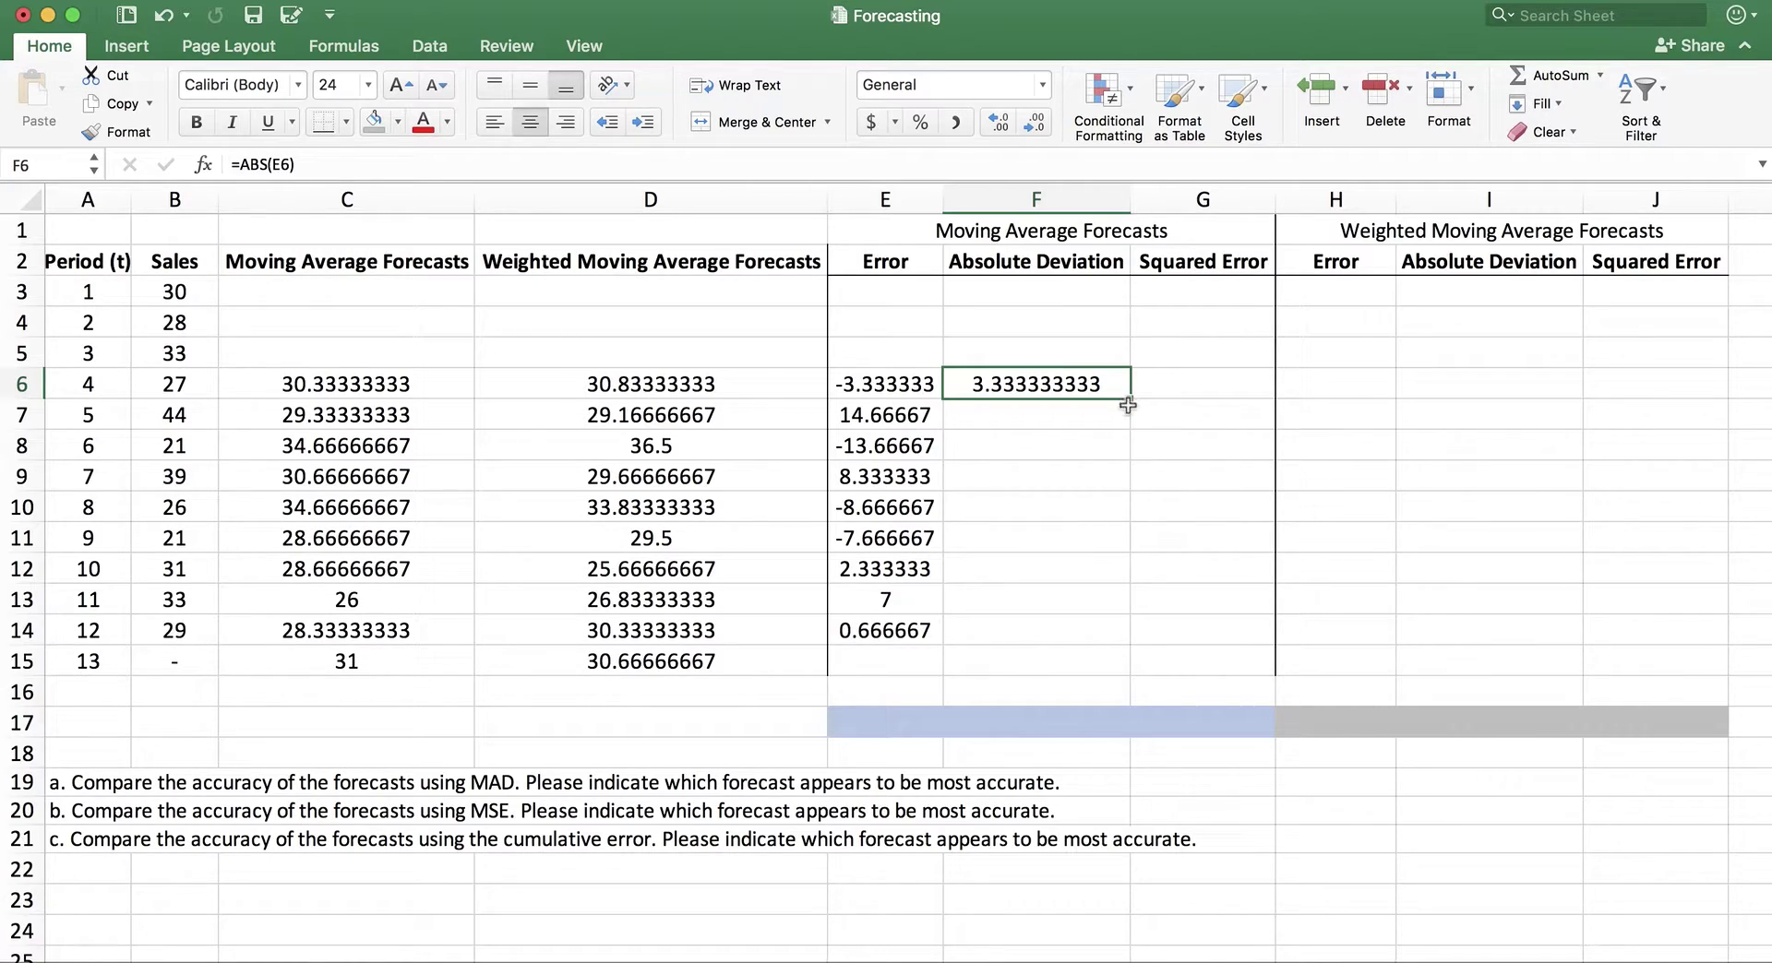
drag(1127, 400, 1136, 637)
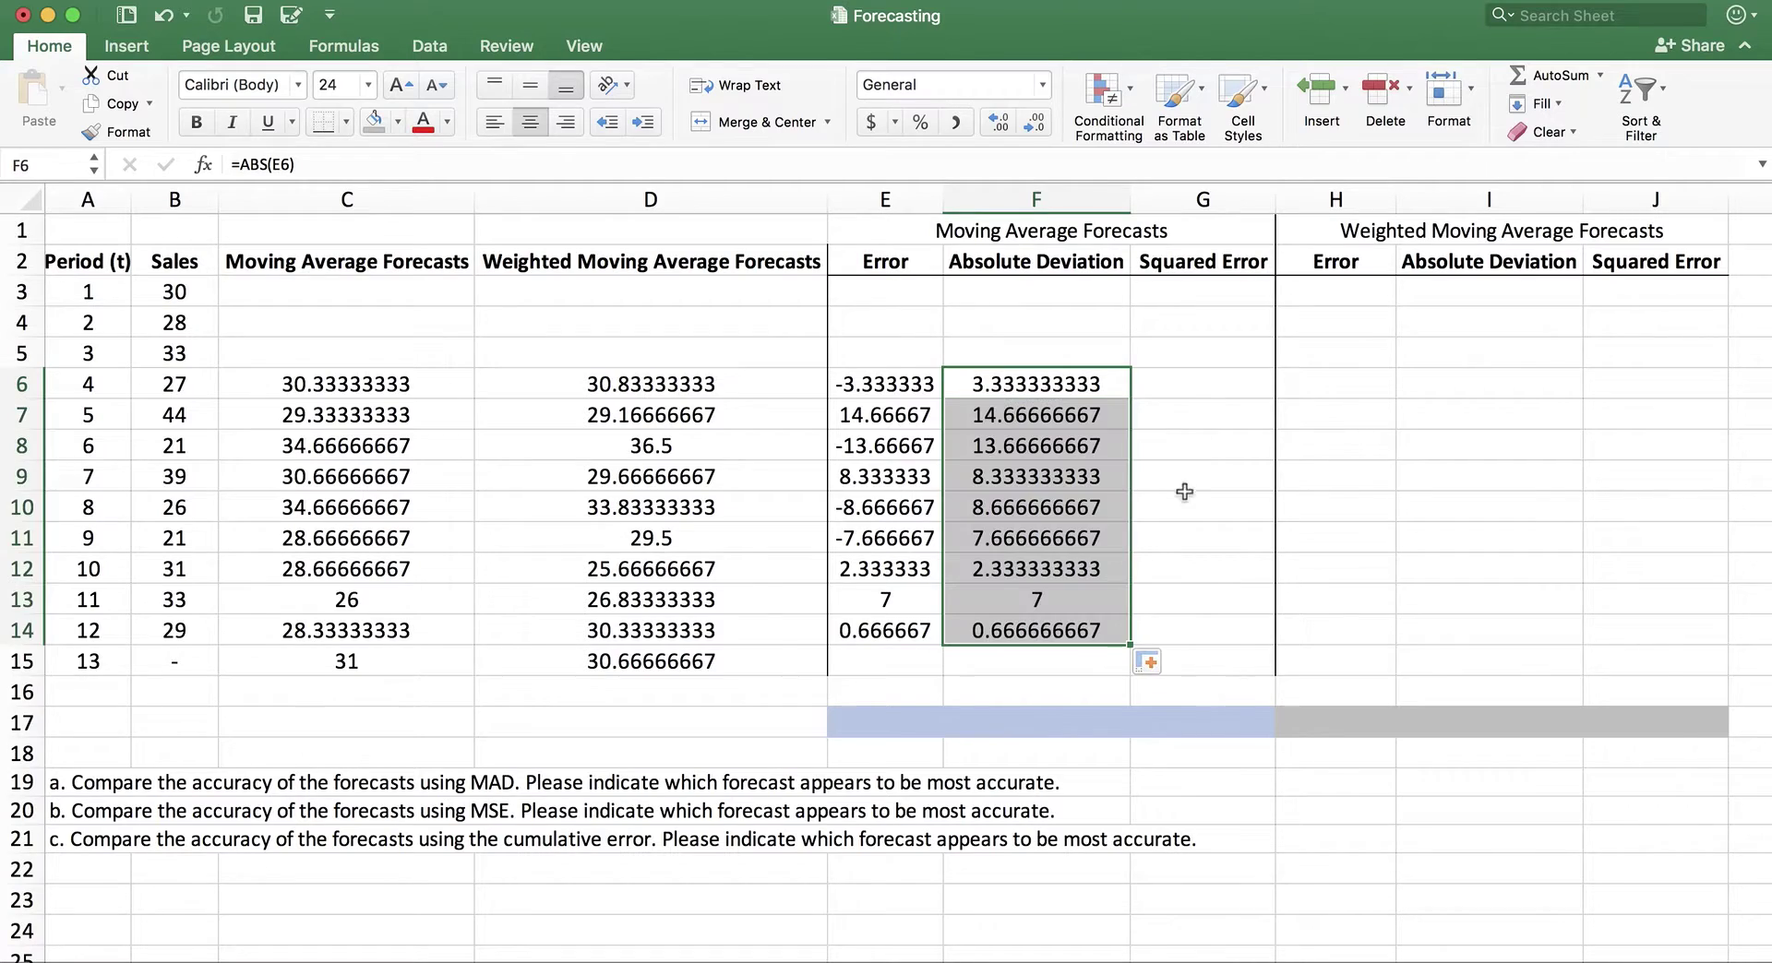
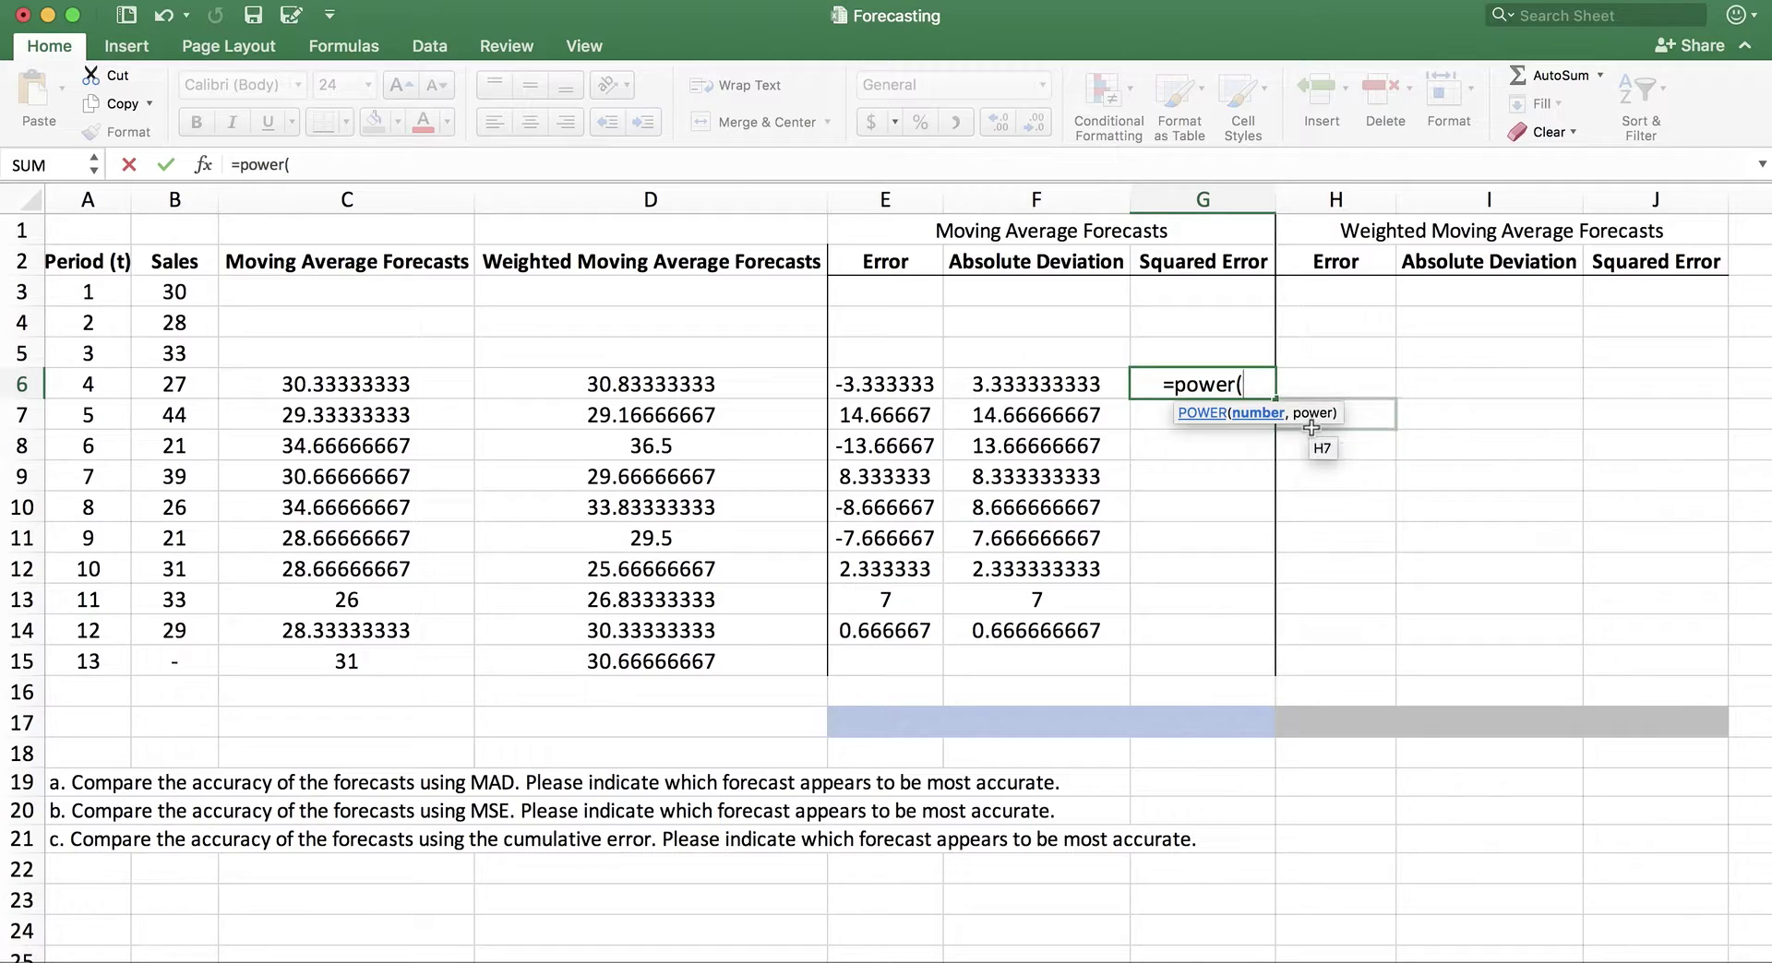
Complete the moving average squared error for period 4 in G6 with the formula =POWER(E6,2).
click(925, 385)
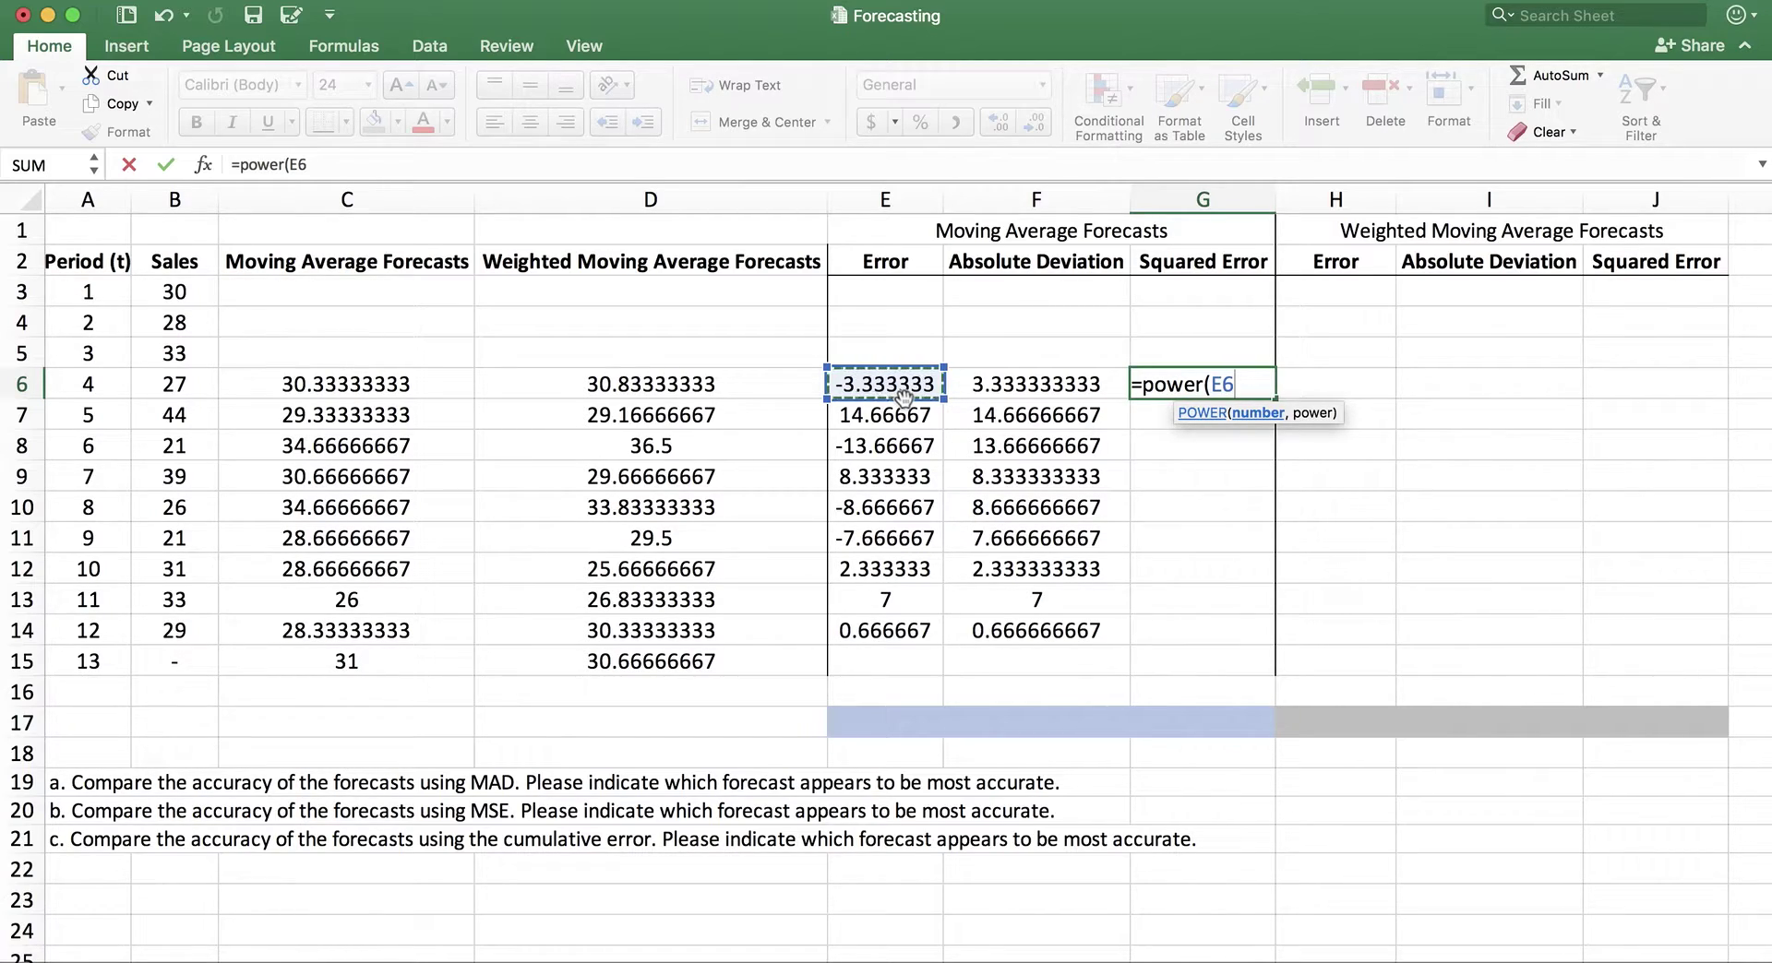
text(,2)
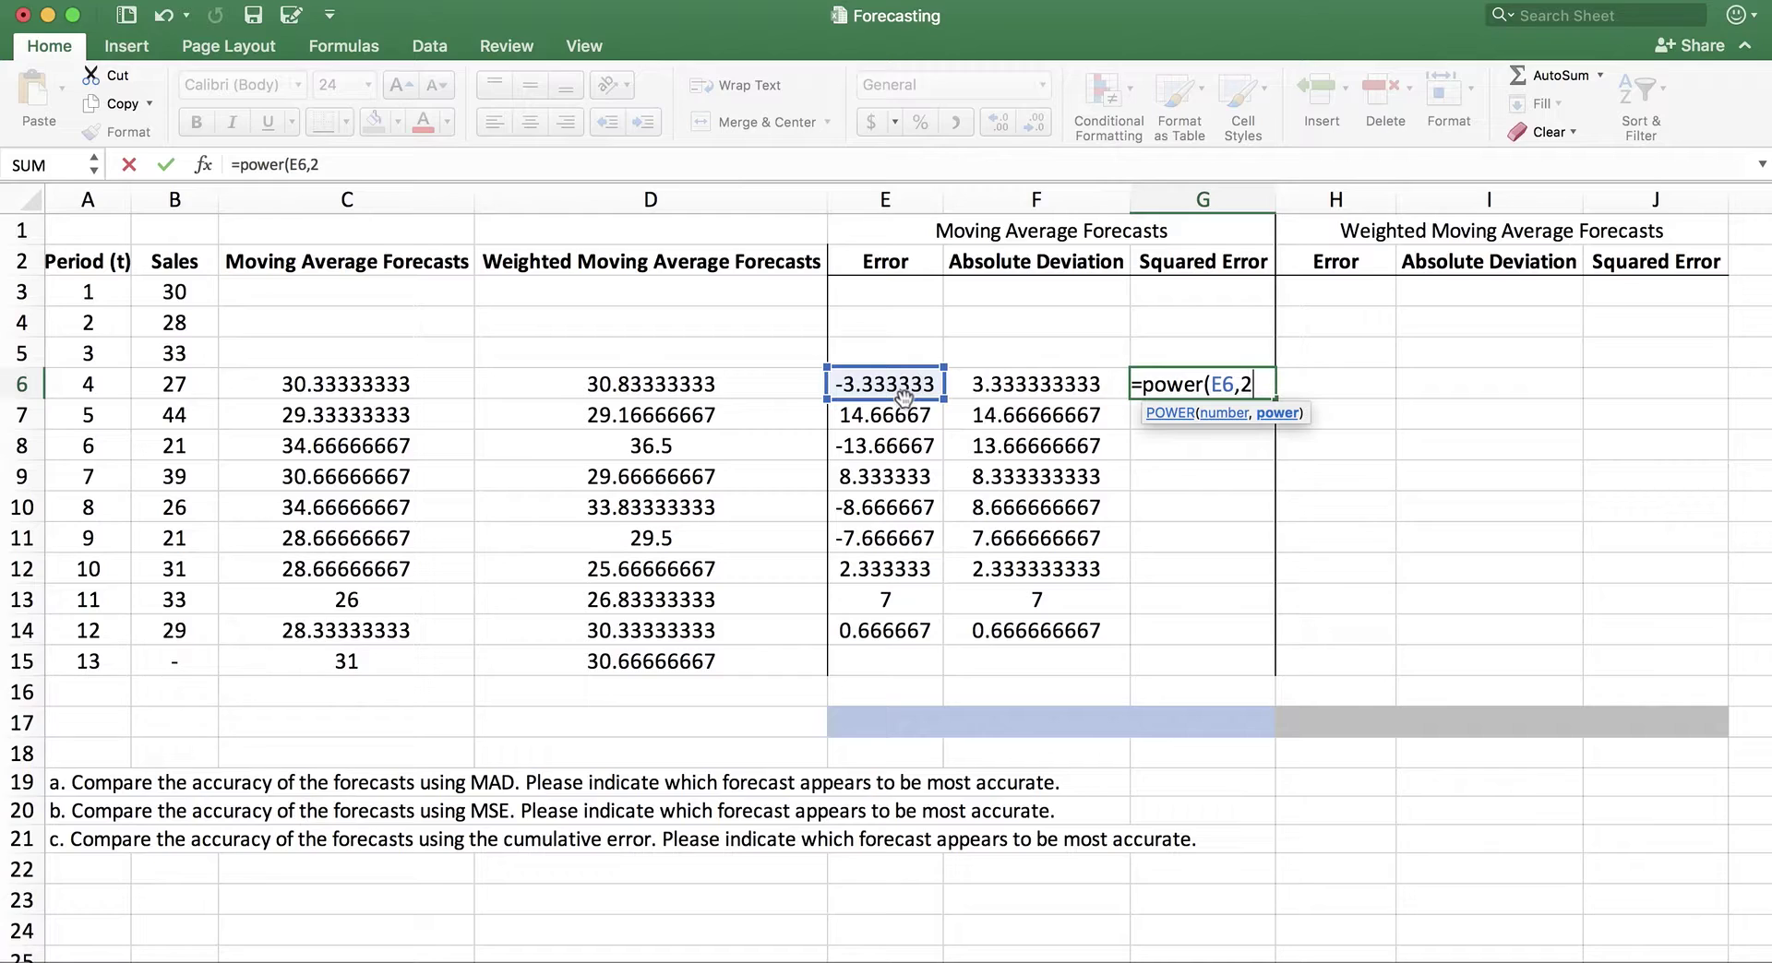
text())
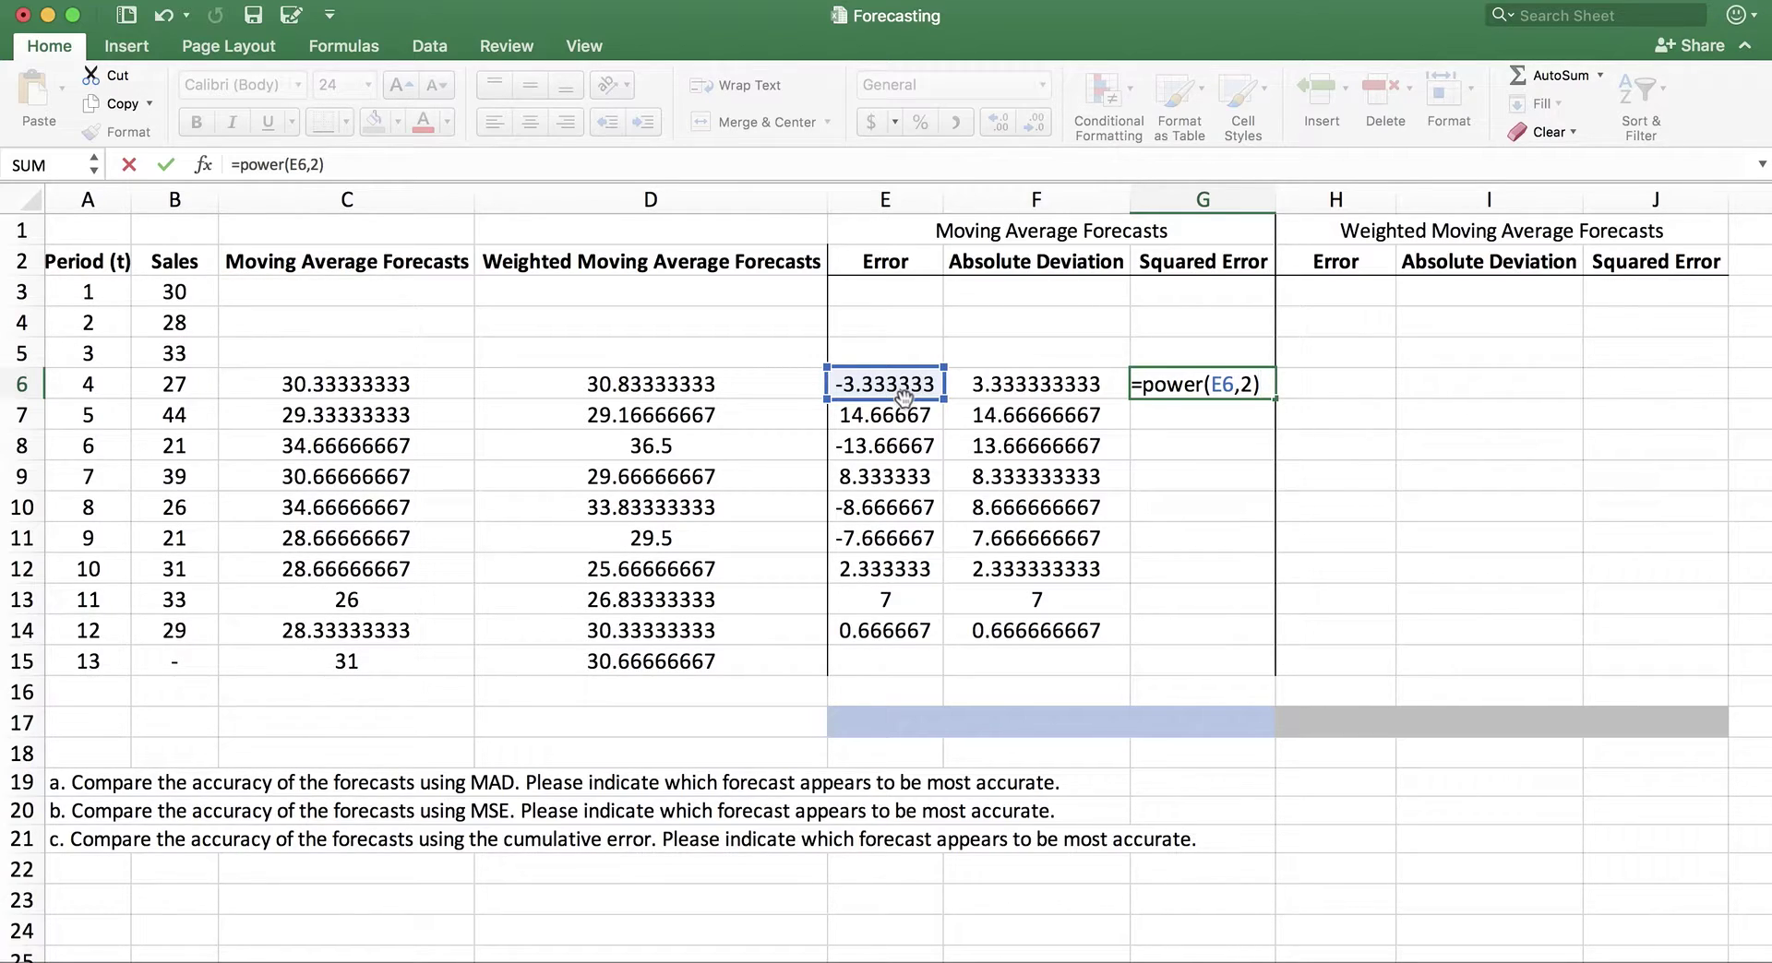
key(Return)
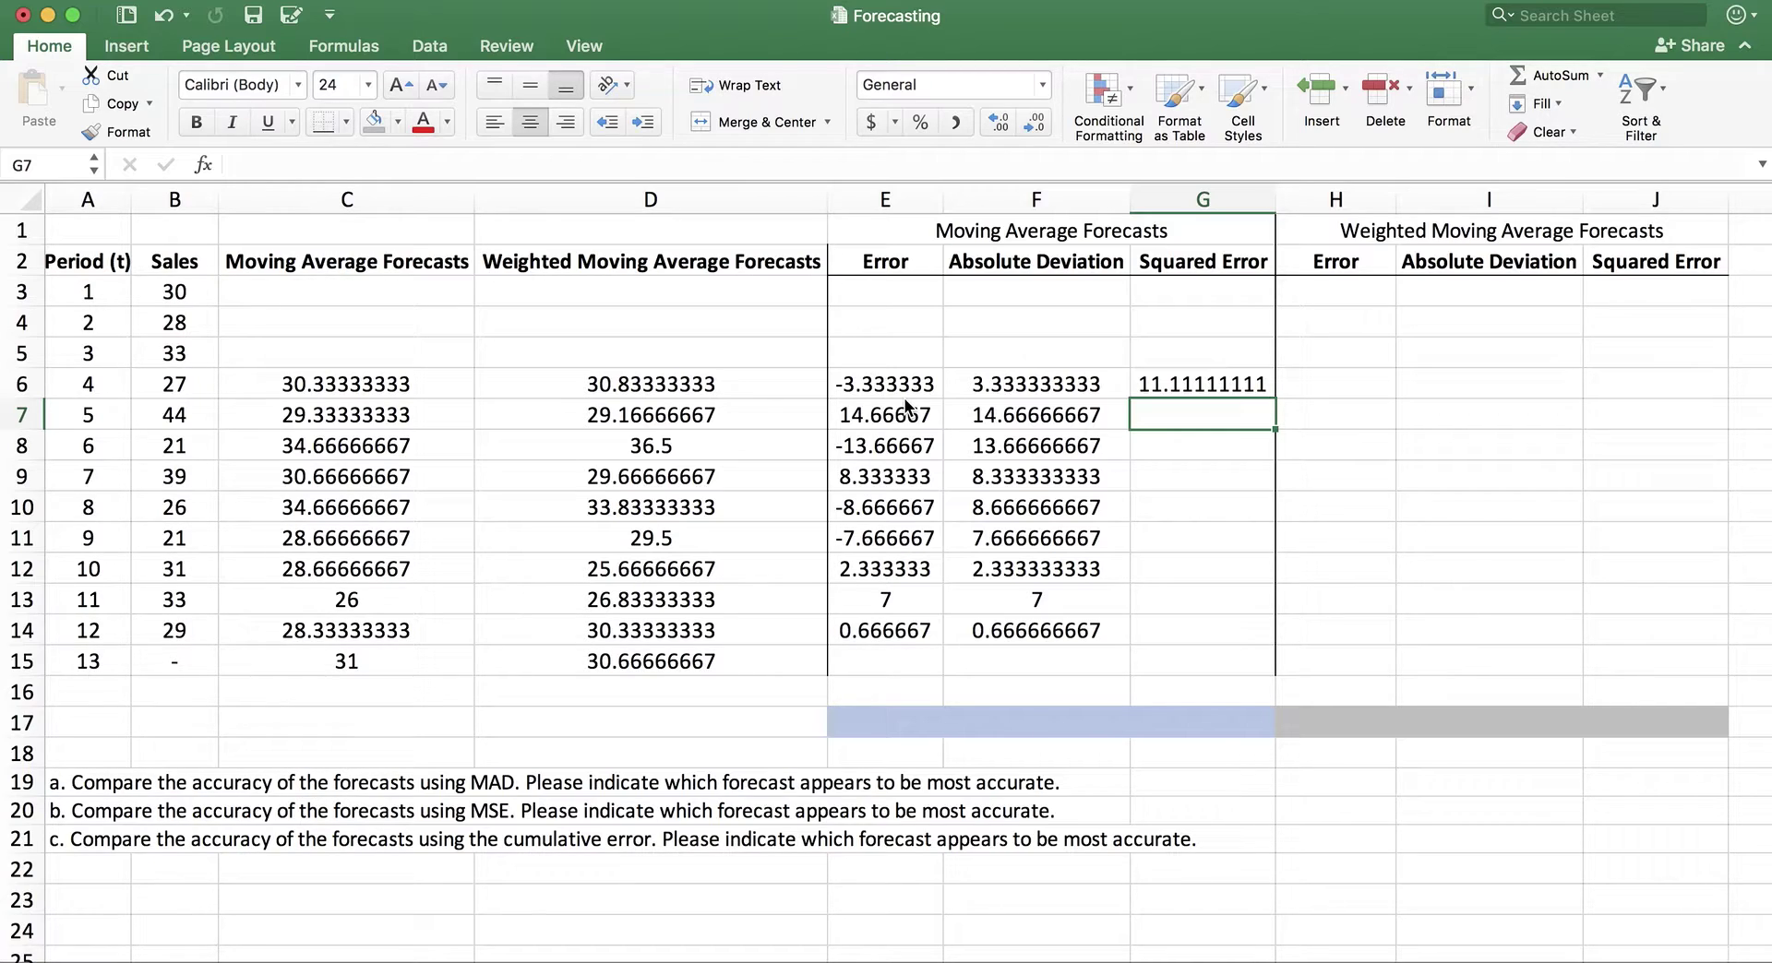
Try squaring the period 5 error in G7 with the alternative formula =E7*E7, and clear the cell.
text(=)
key(Left)
key(Left)
key(Left)
key(Right)
text(*)
key(Left)
key(Left)
key(Return)
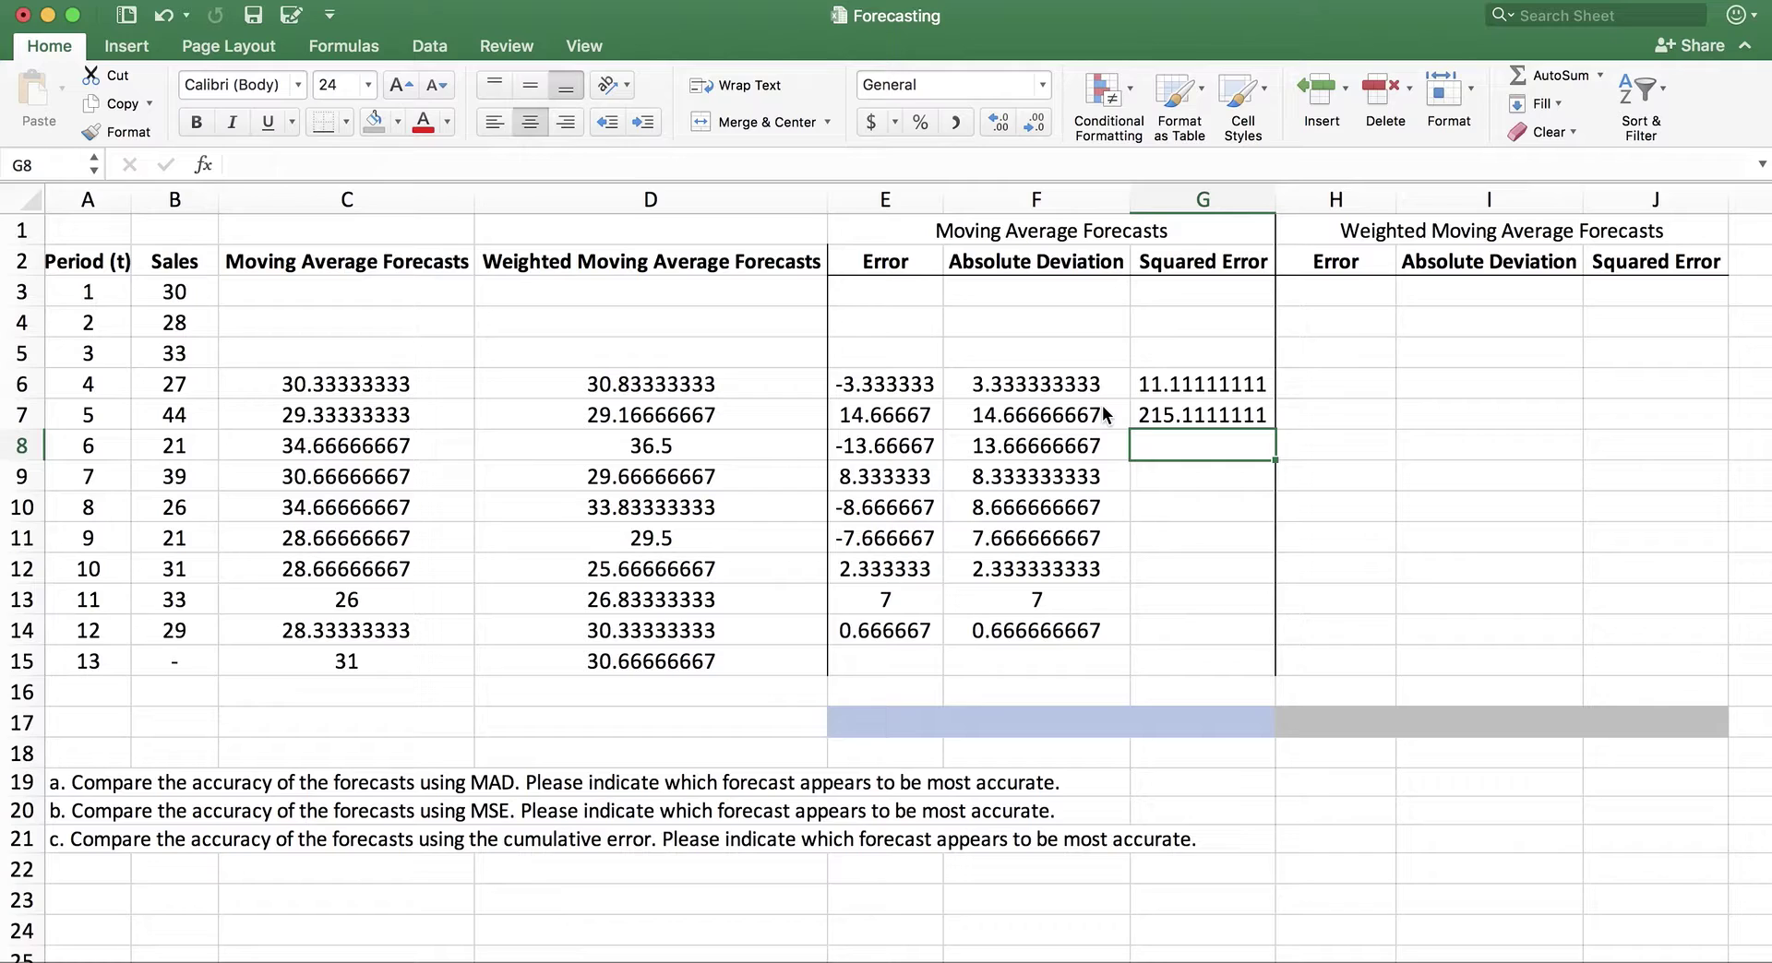
double_click(1167, 414)
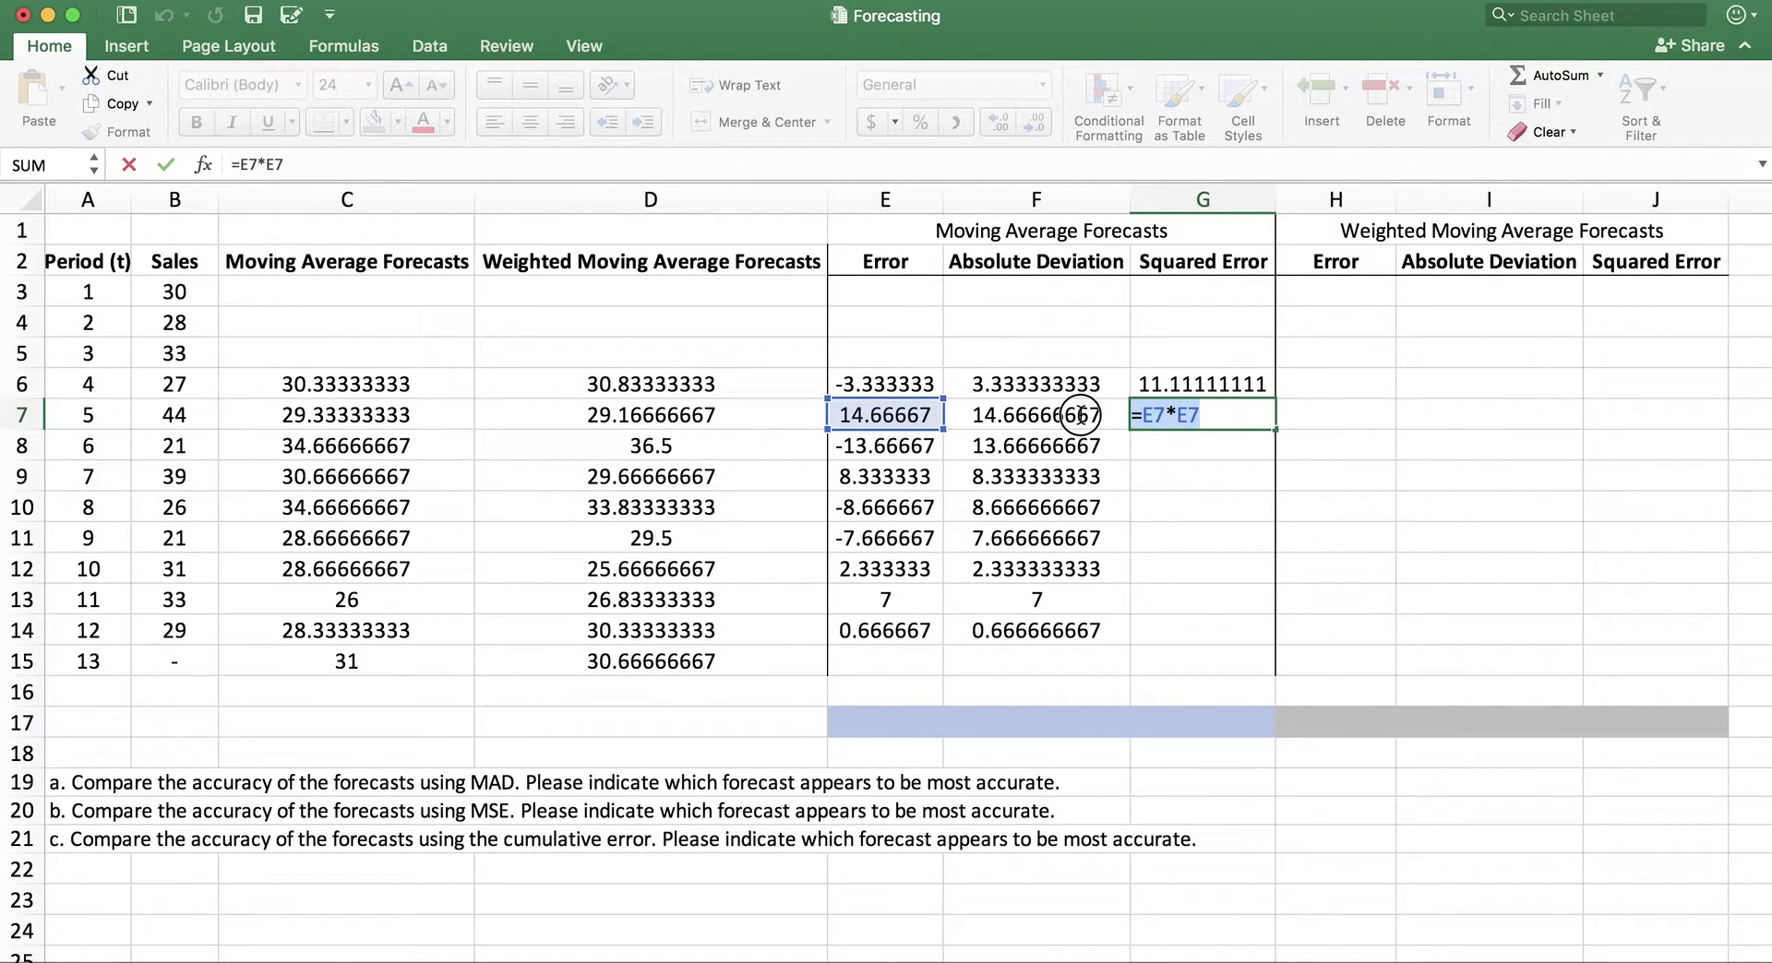
key(Escape)
key(Delete)
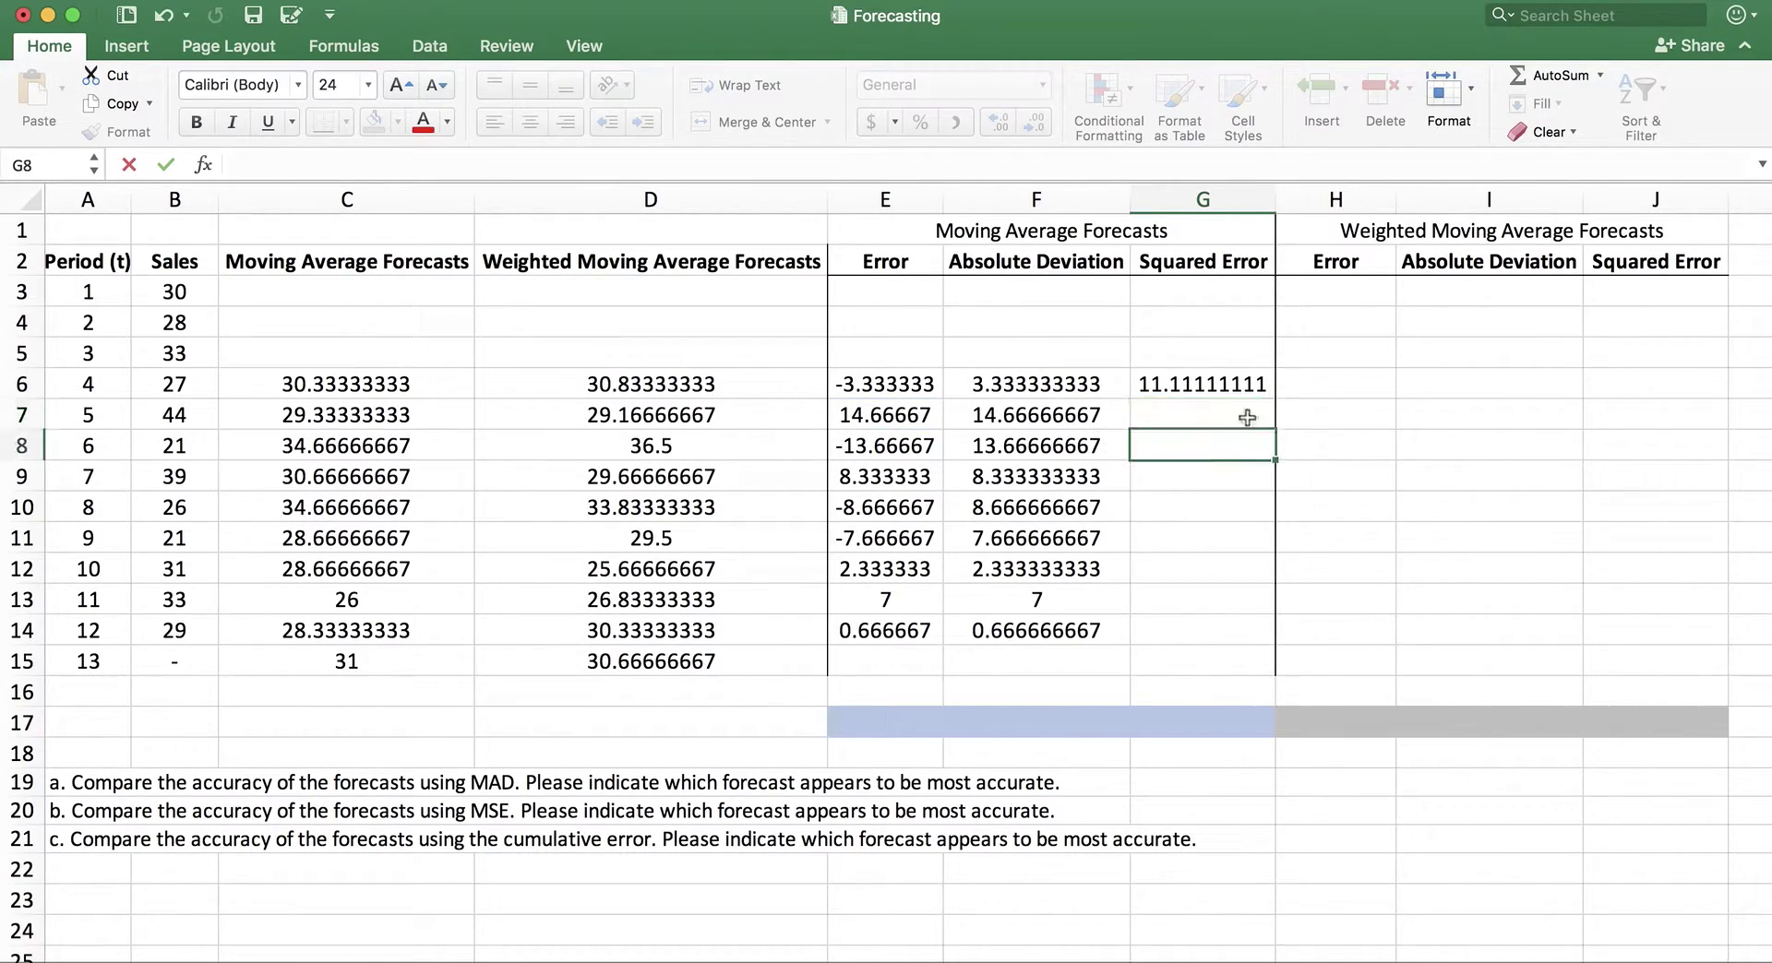
Fill the moving average squared error formula from G6 down to G14.
click(1219, 386)
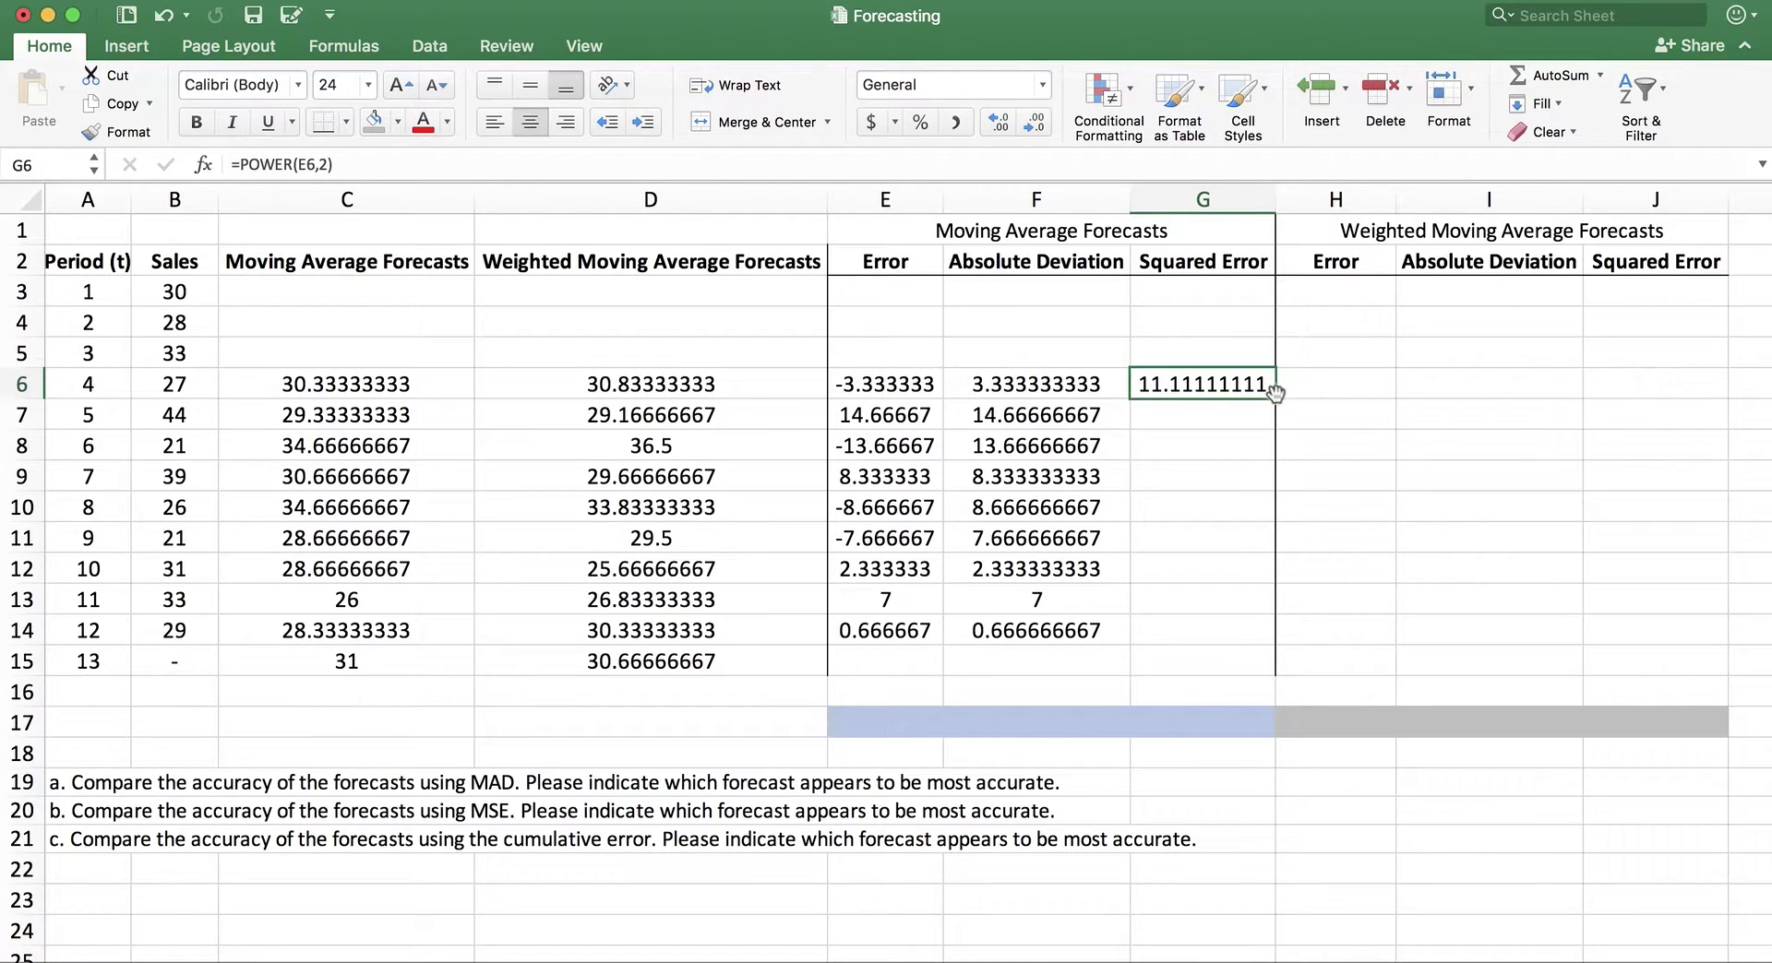
drag(1275, 397, 1271, 646)
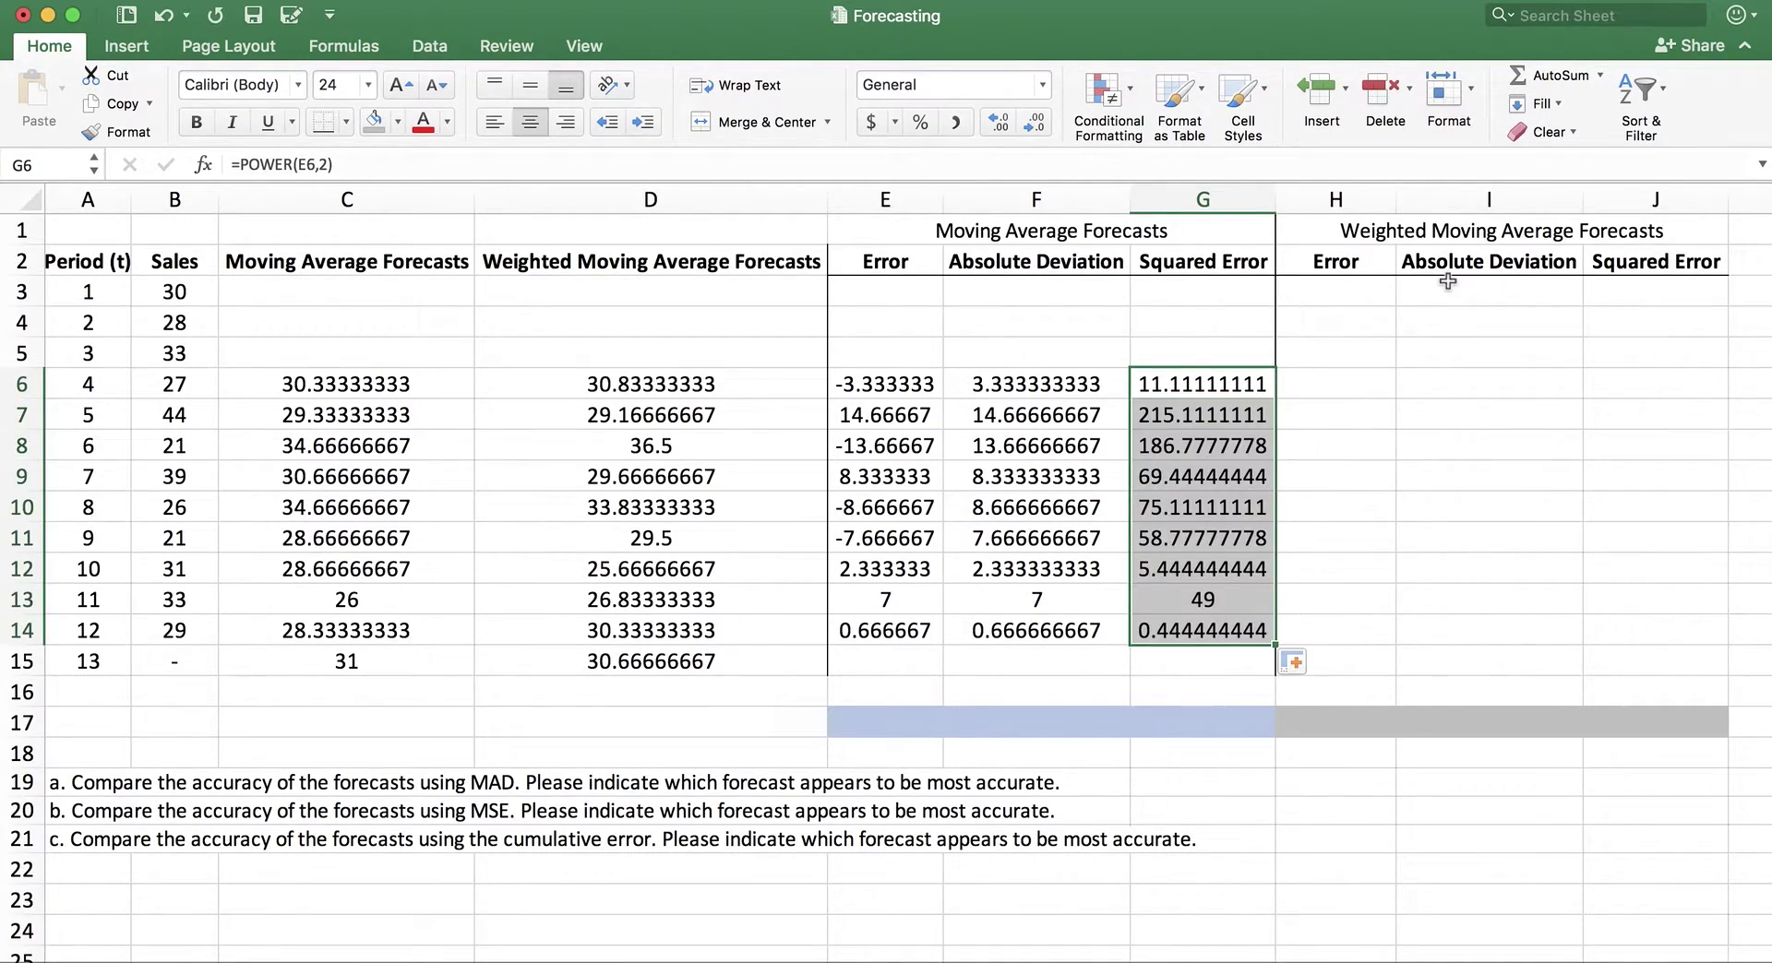
click(1435, 438)
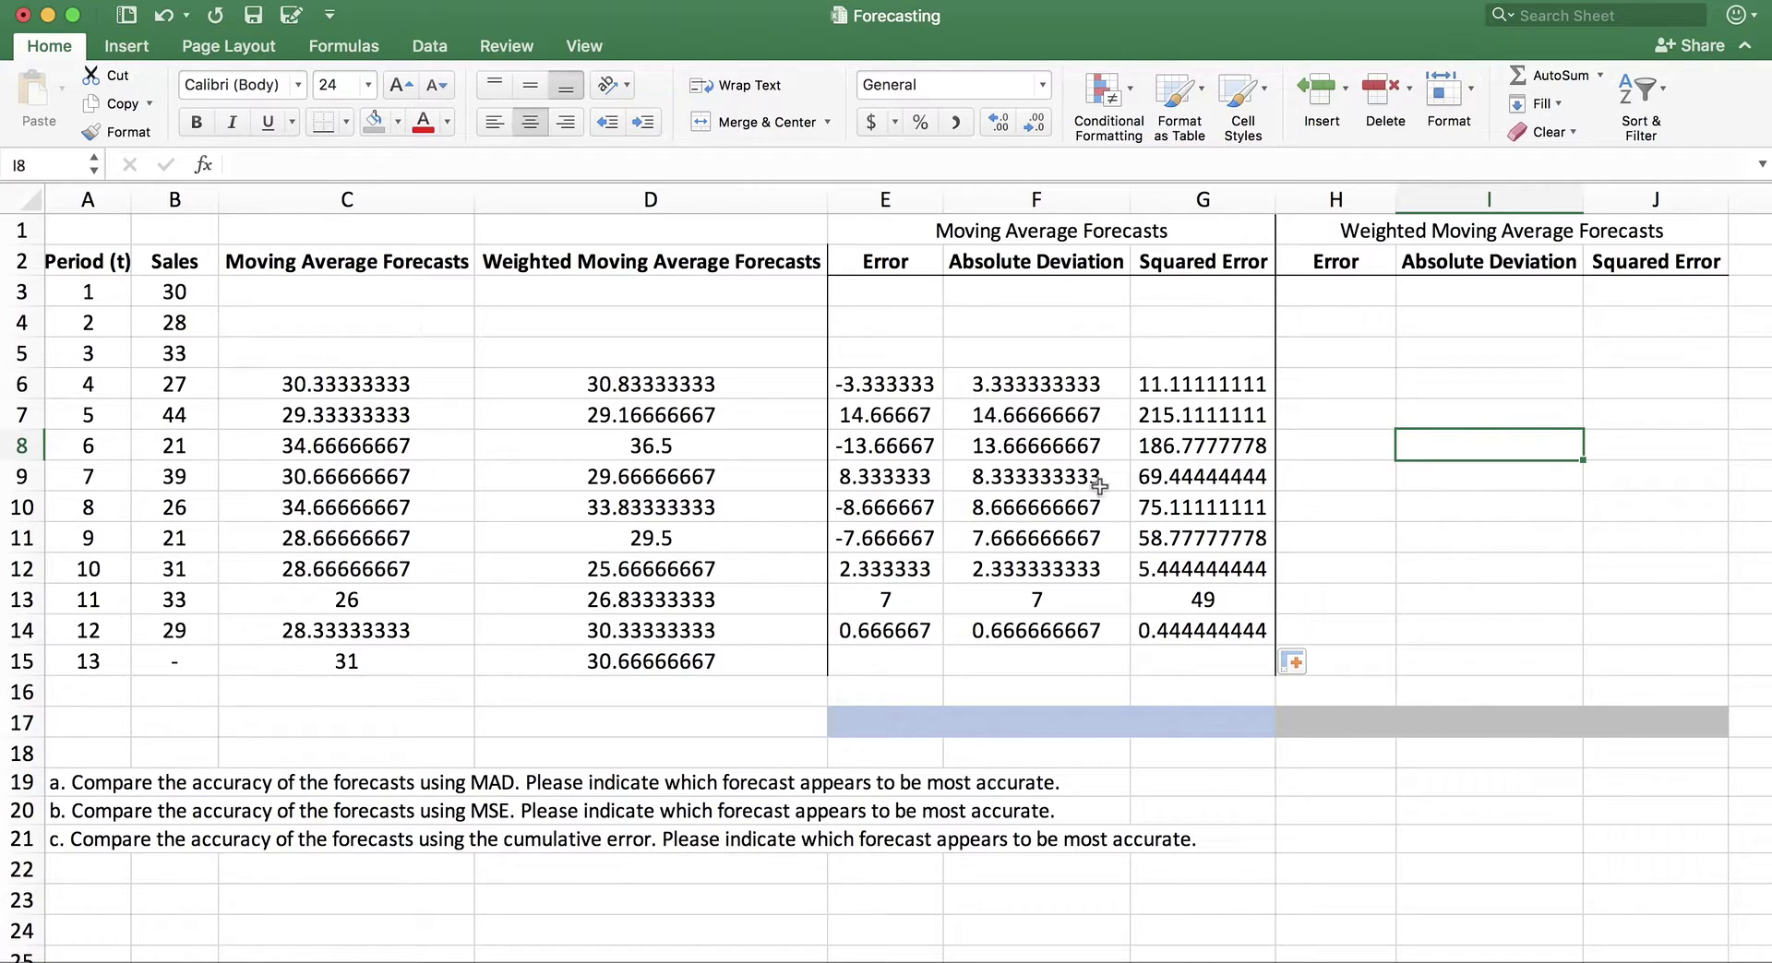
Calculate the weighted moving average forecast error for period 4 in H6 as sales minus forecast, =B6-D6.
click(1328, 384)
text(=)
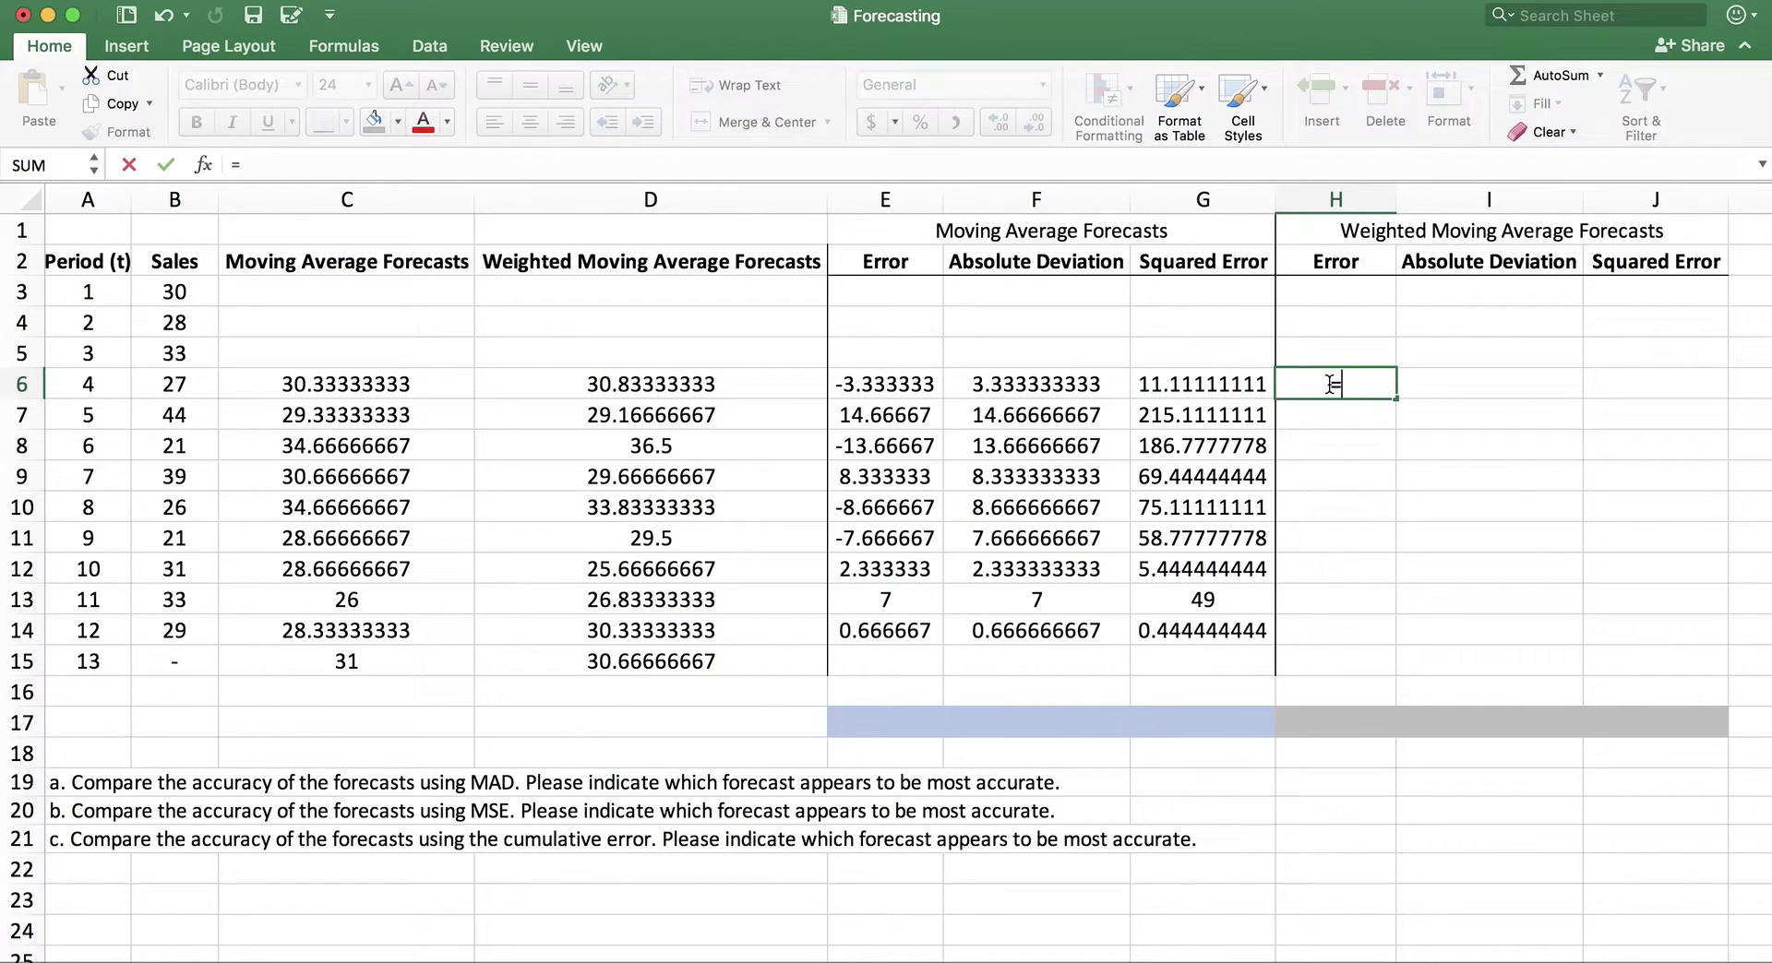
click(194, 381)
text(-)
click(639, 381)
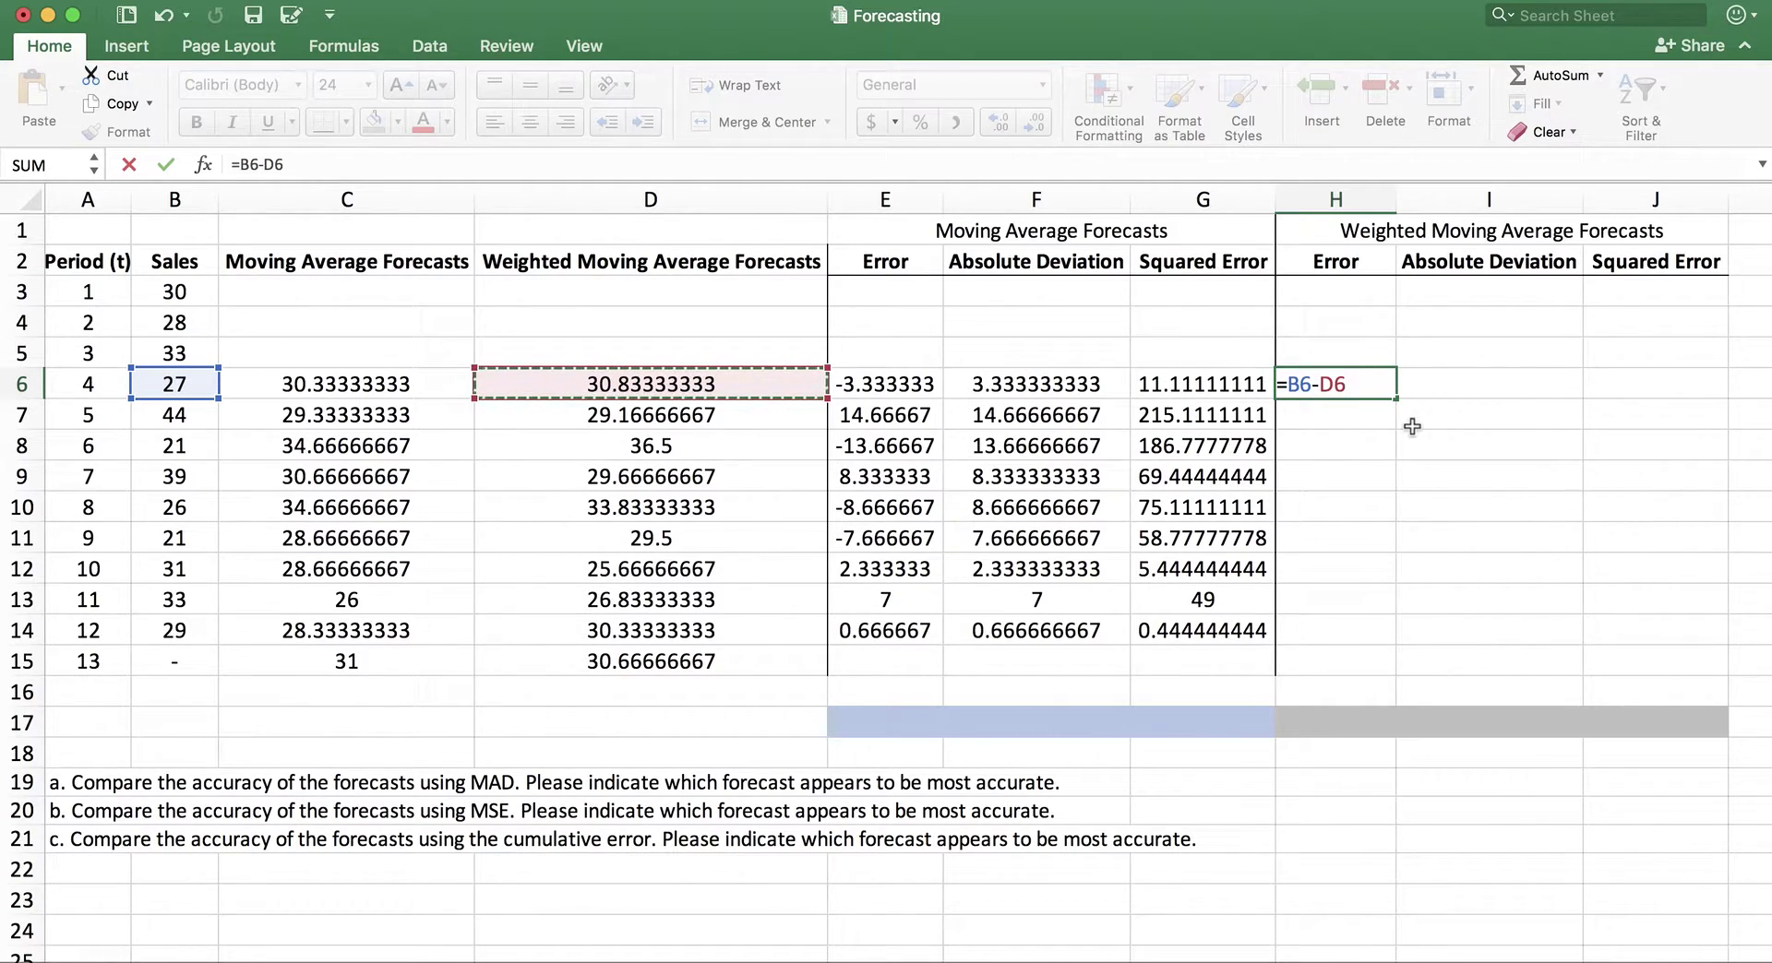
key(Return)
Calculate the weighted moving average forecast error for period 5 in H7 with the formula =B7-D7.
text(=)
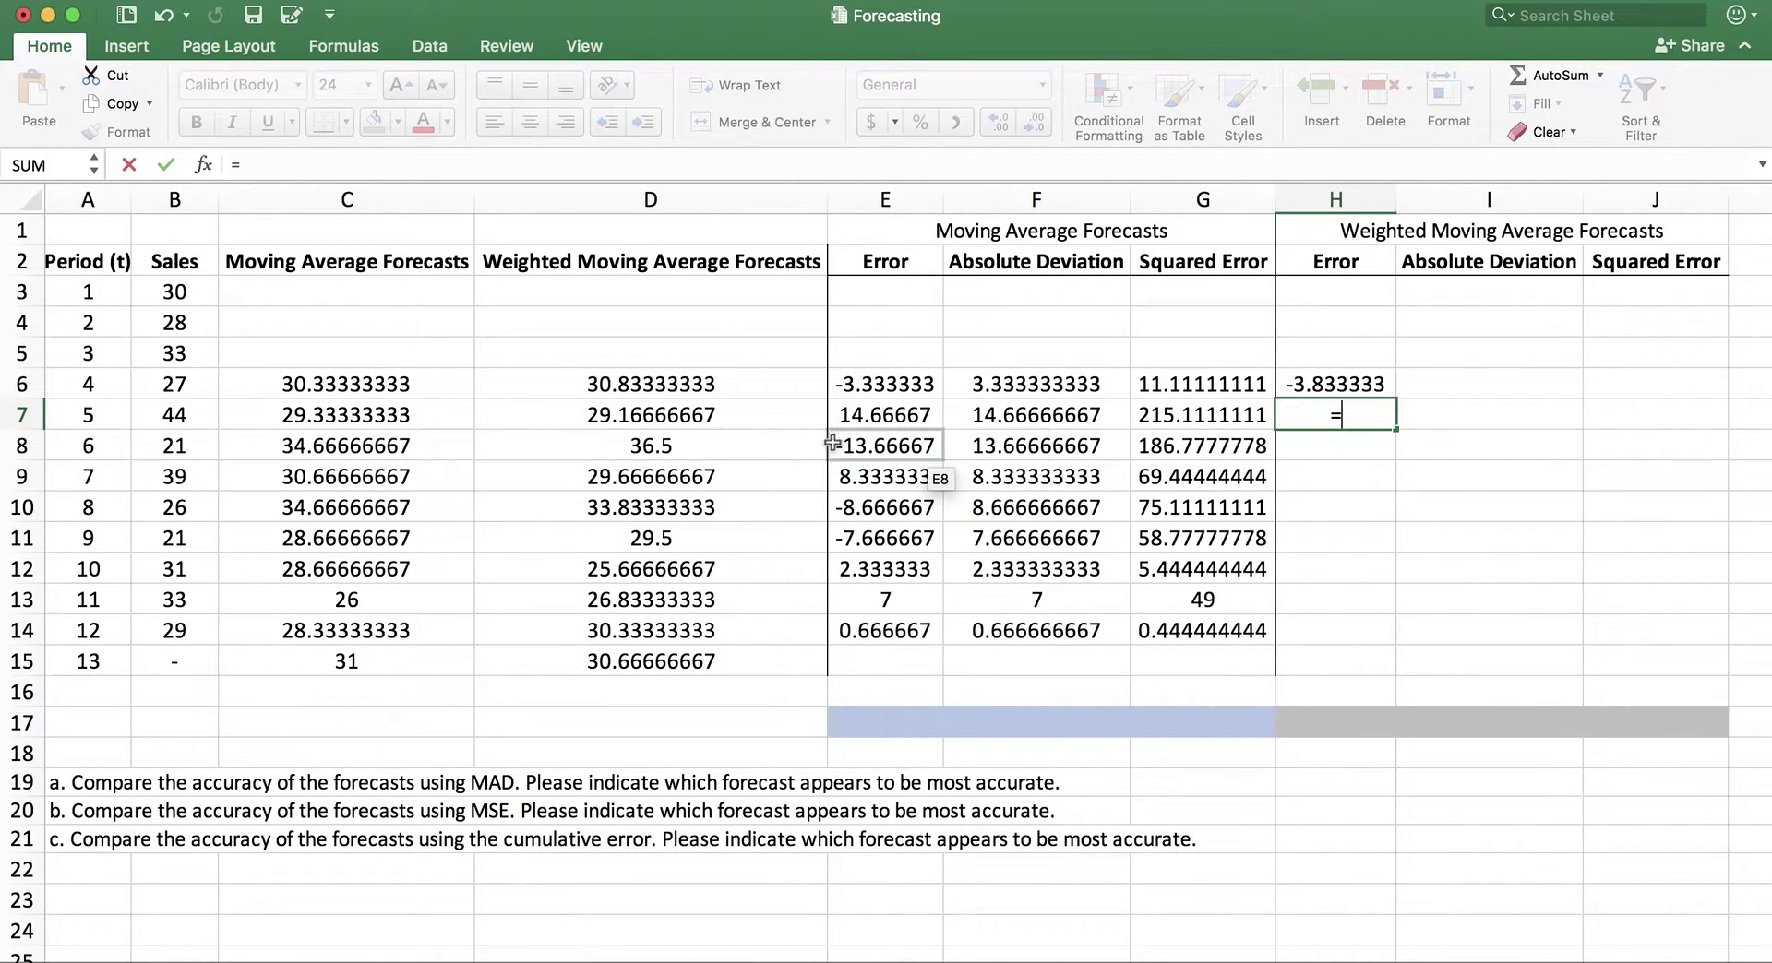
click(174, 414)
text(-)
click(620, 414)
key(Return)
Fill the weighted moving average error formula from H6 down to H14.
drag(1357, 386, 1381, 633)
click(1392, 388)
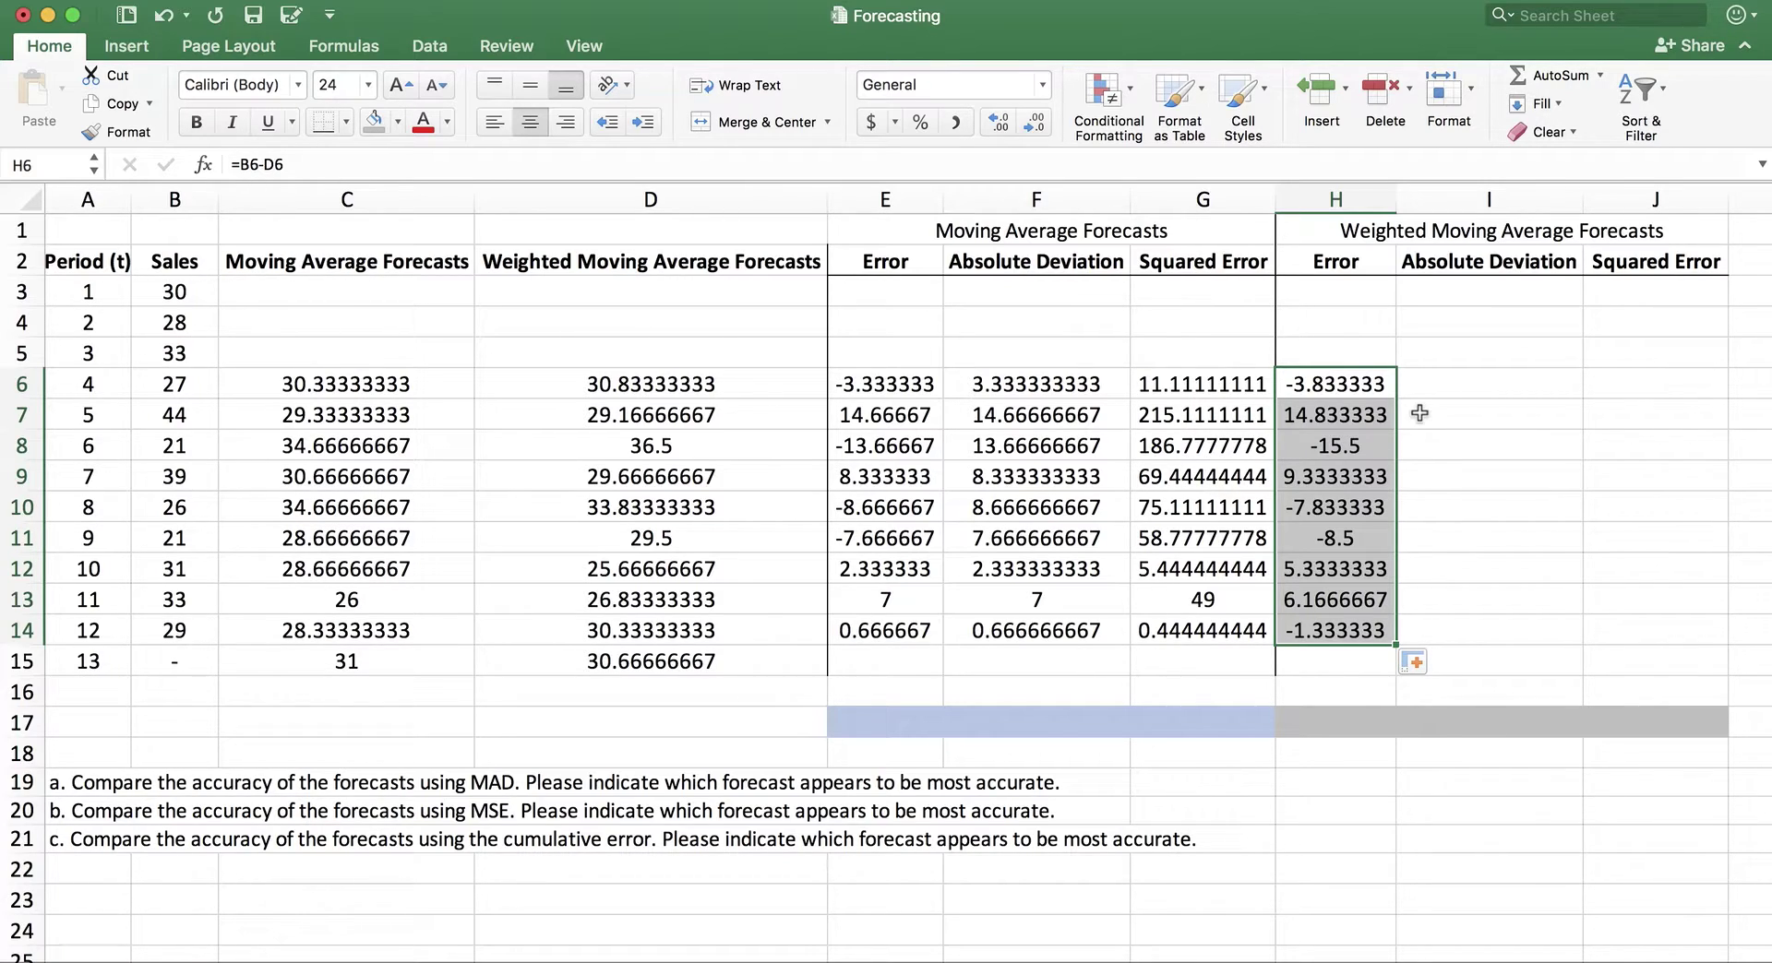
Calculate the weighted moving average absolute deviation for period 4 in I6 with the formula =ABS(H6).
click(1472, 384)
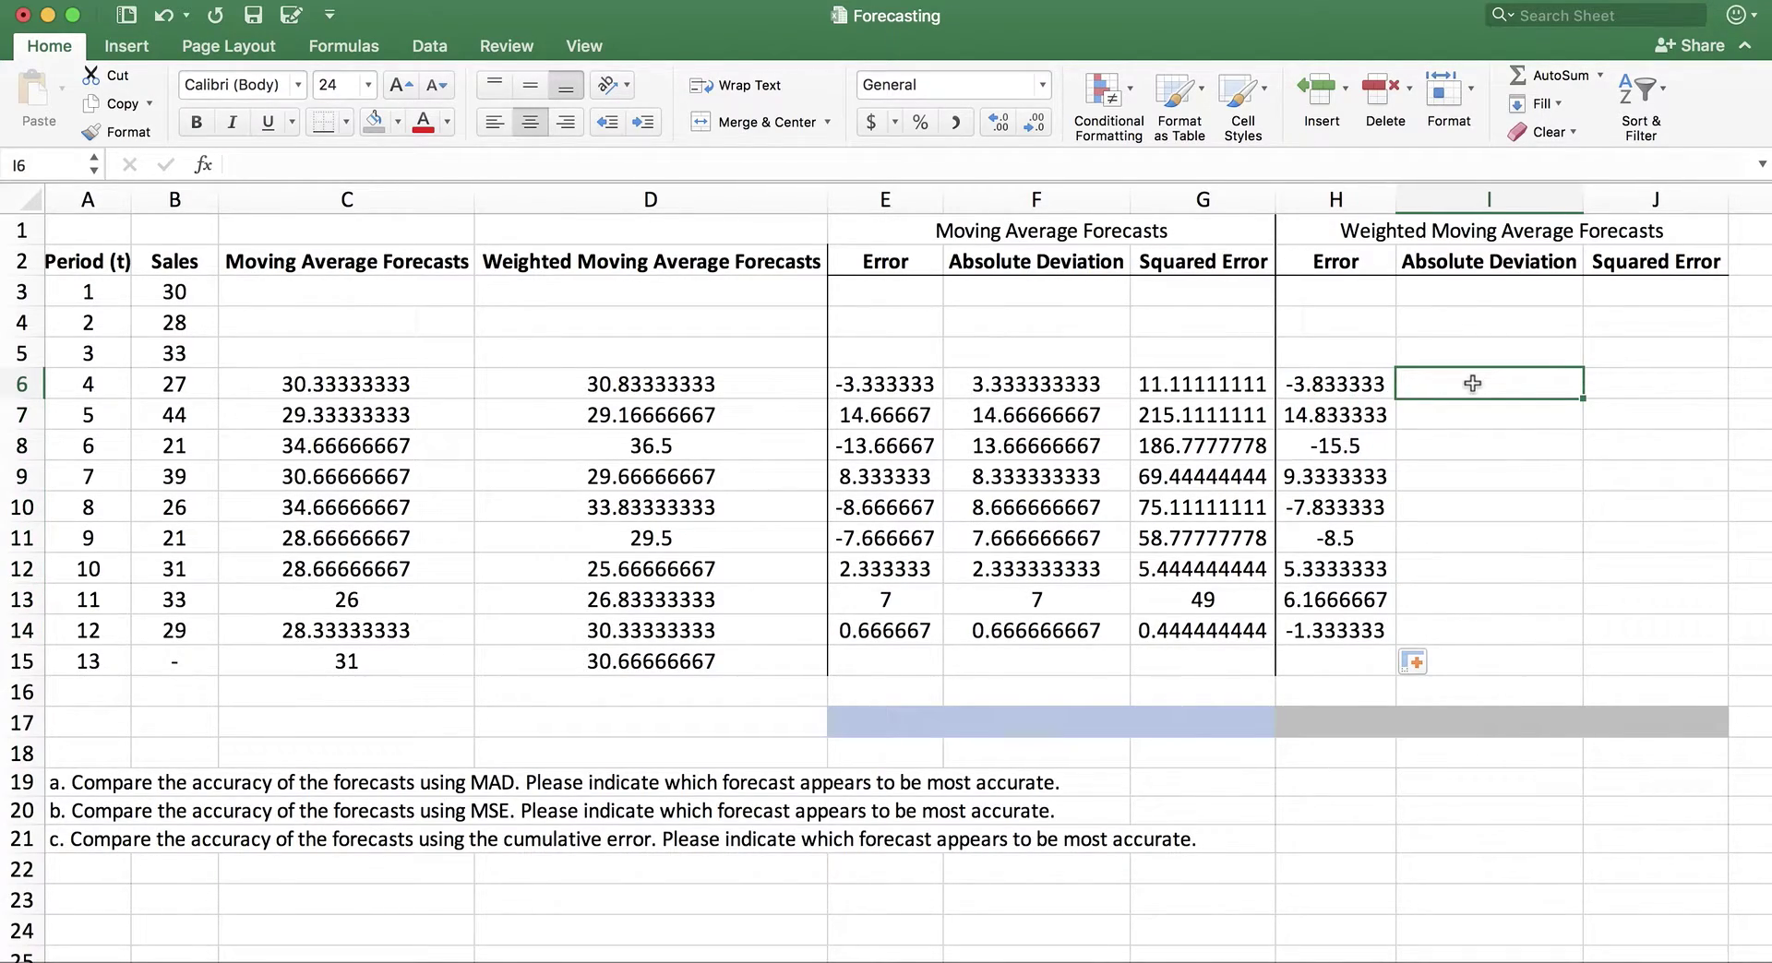
text(=abs()
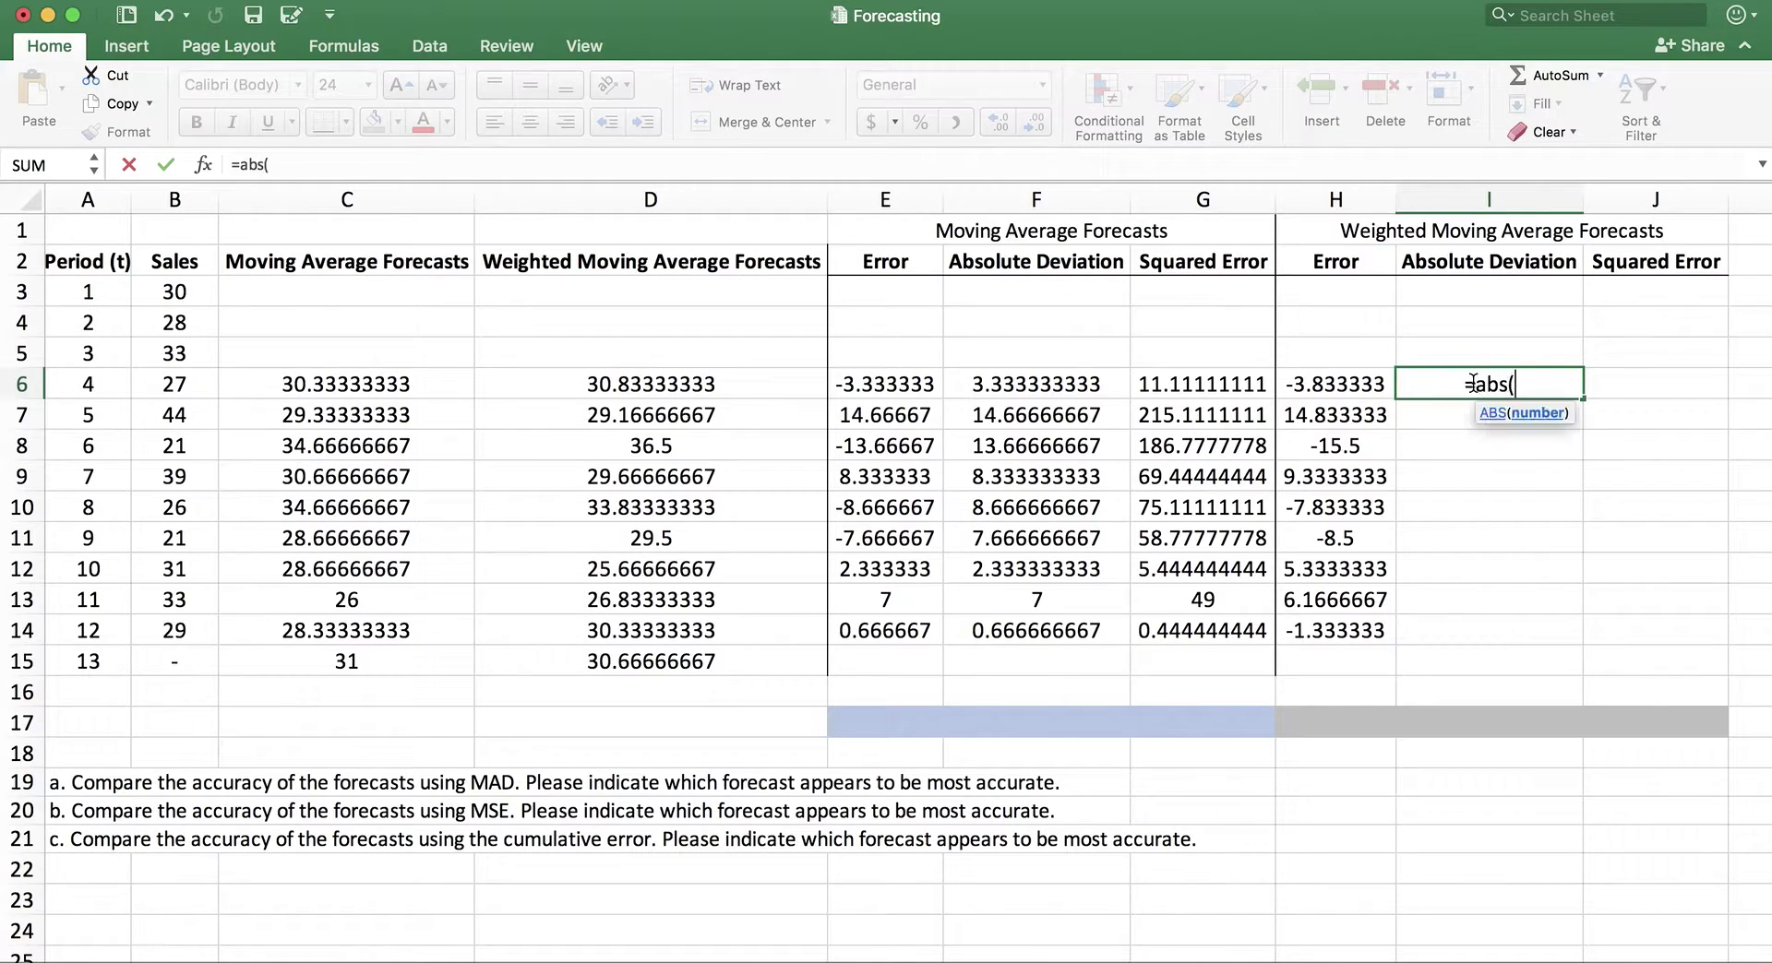
click(1343, 386)
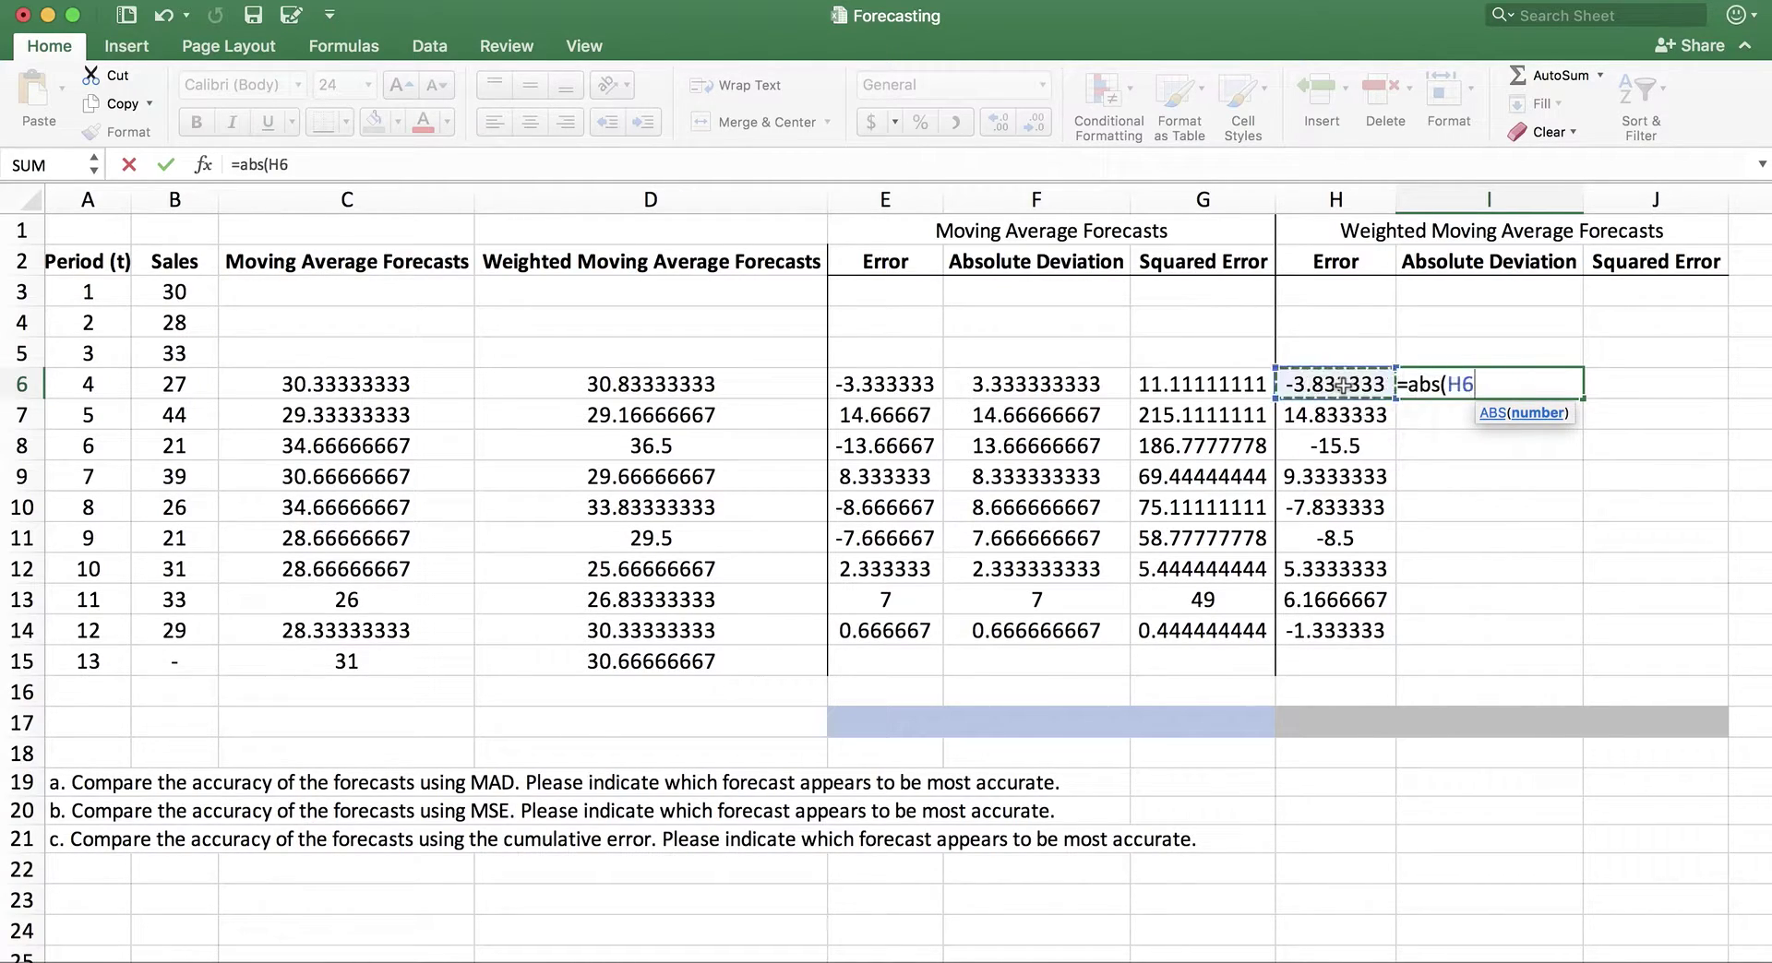
text())
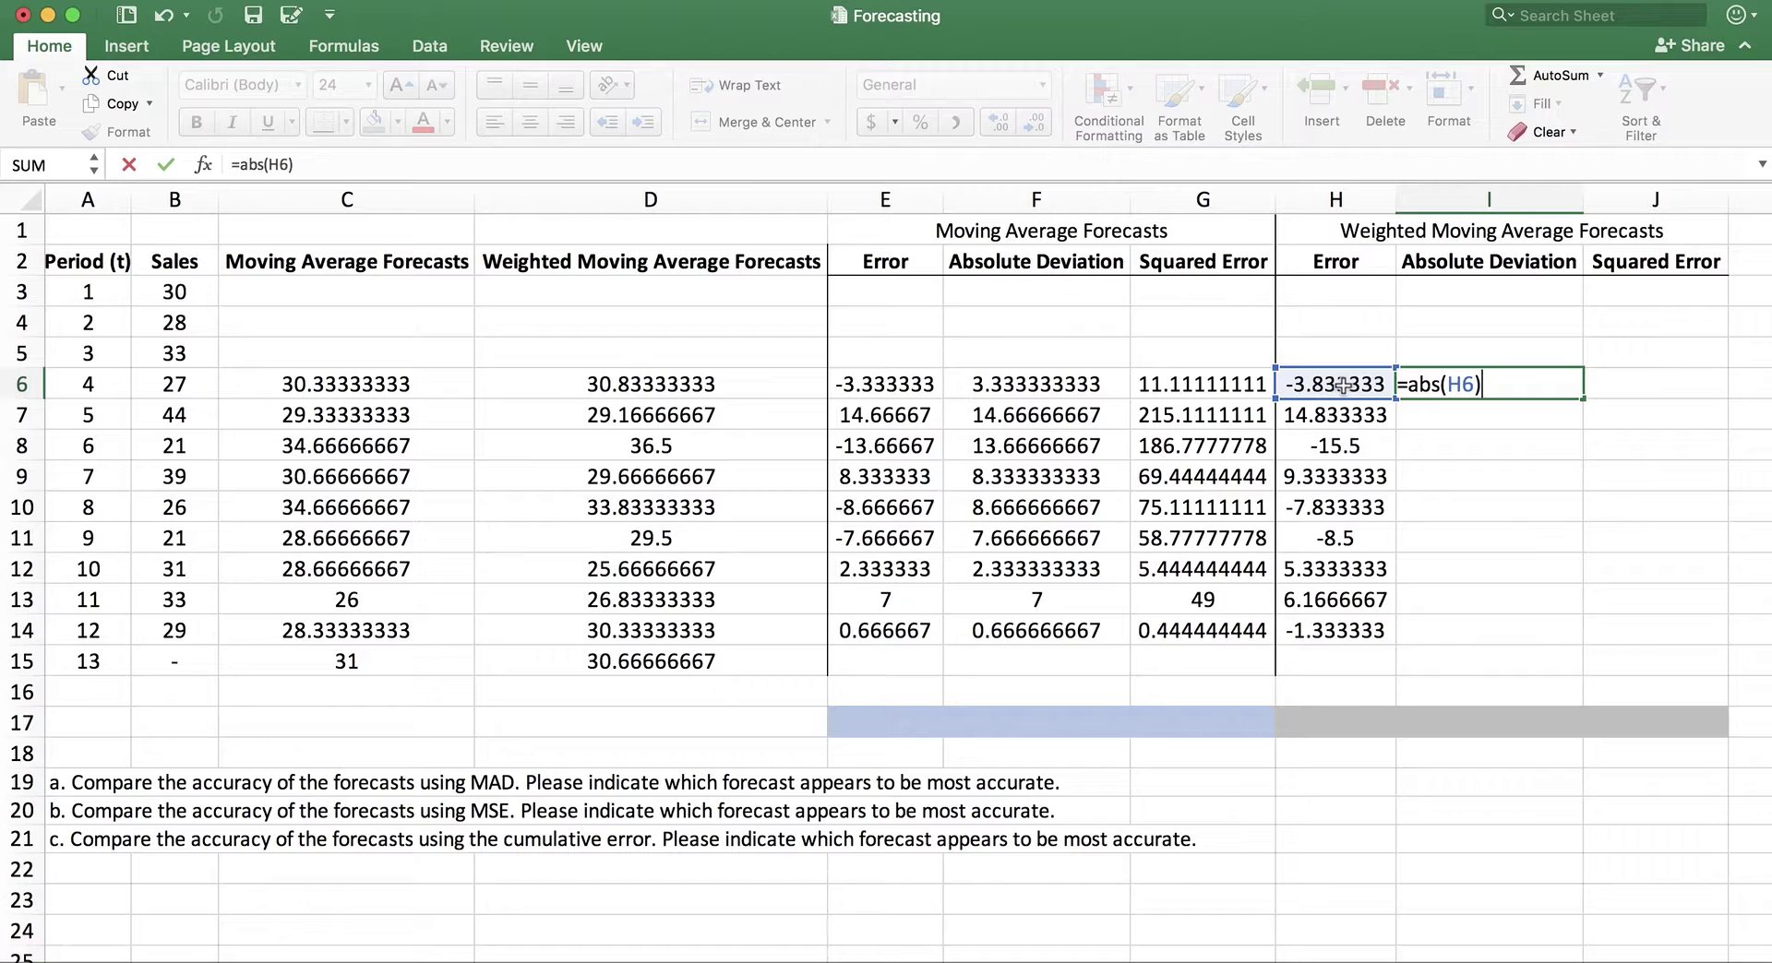
key(Return)
click(1569, 384)
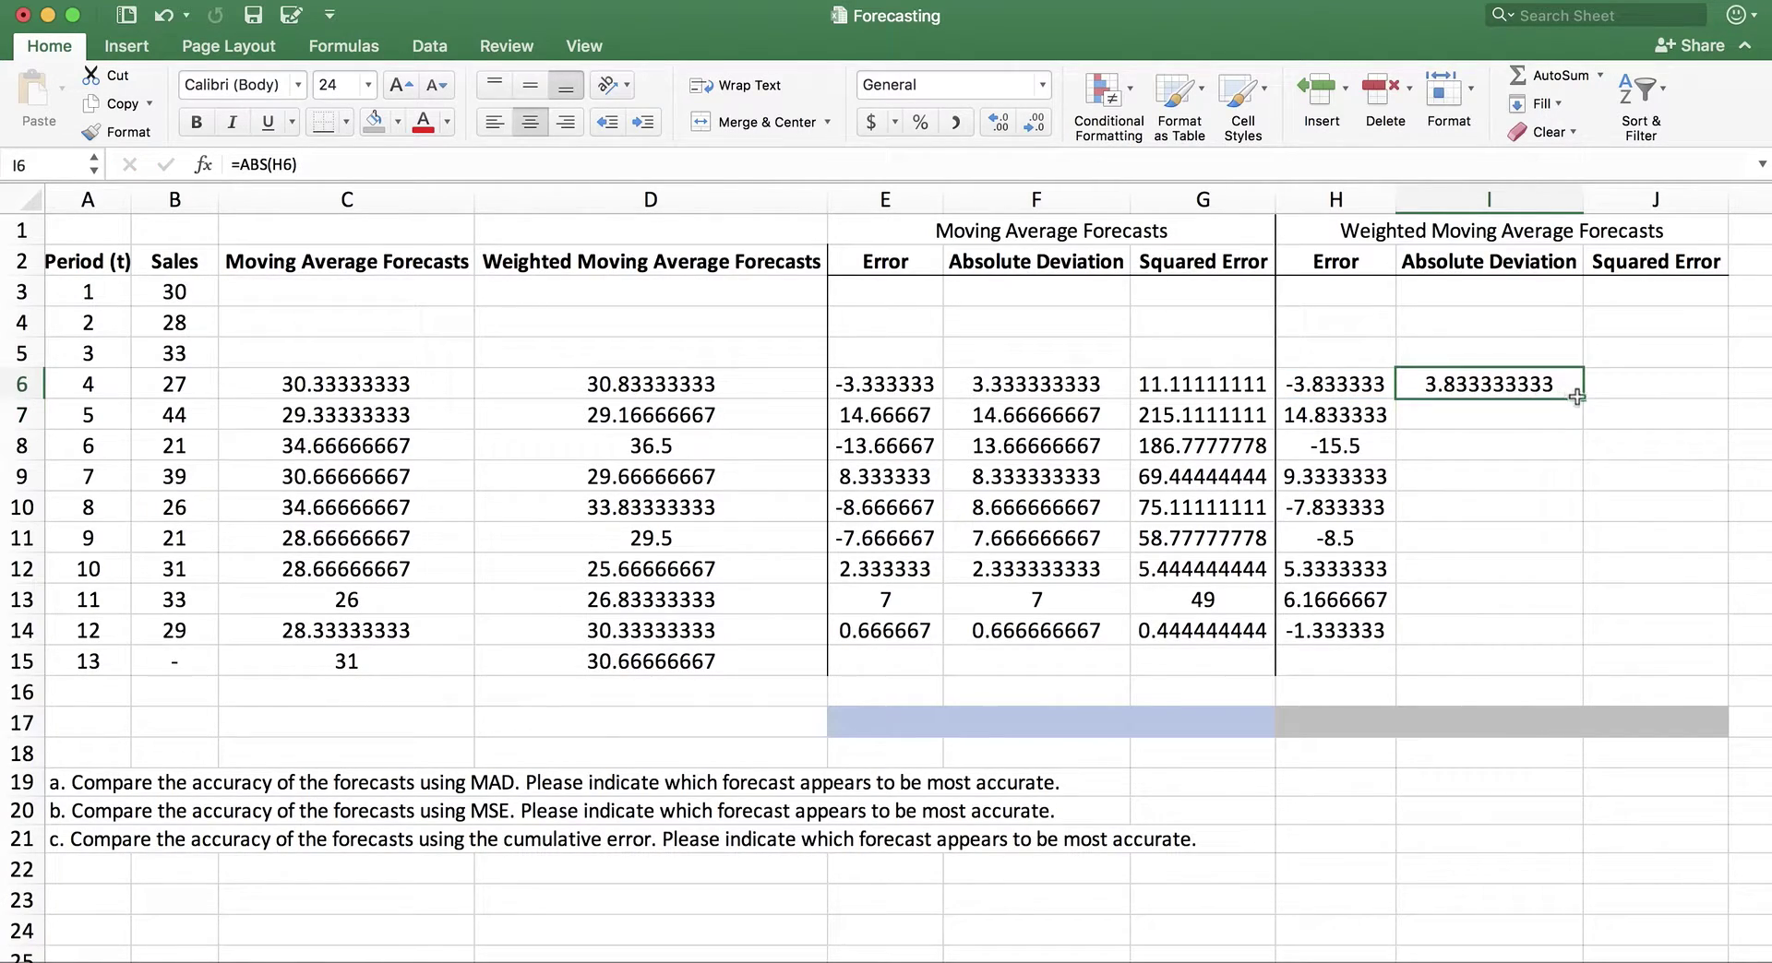
Fill the weighted moving average absolute deviation formula from I6 down to I14.
drag(1585, 399, 1585, 637)
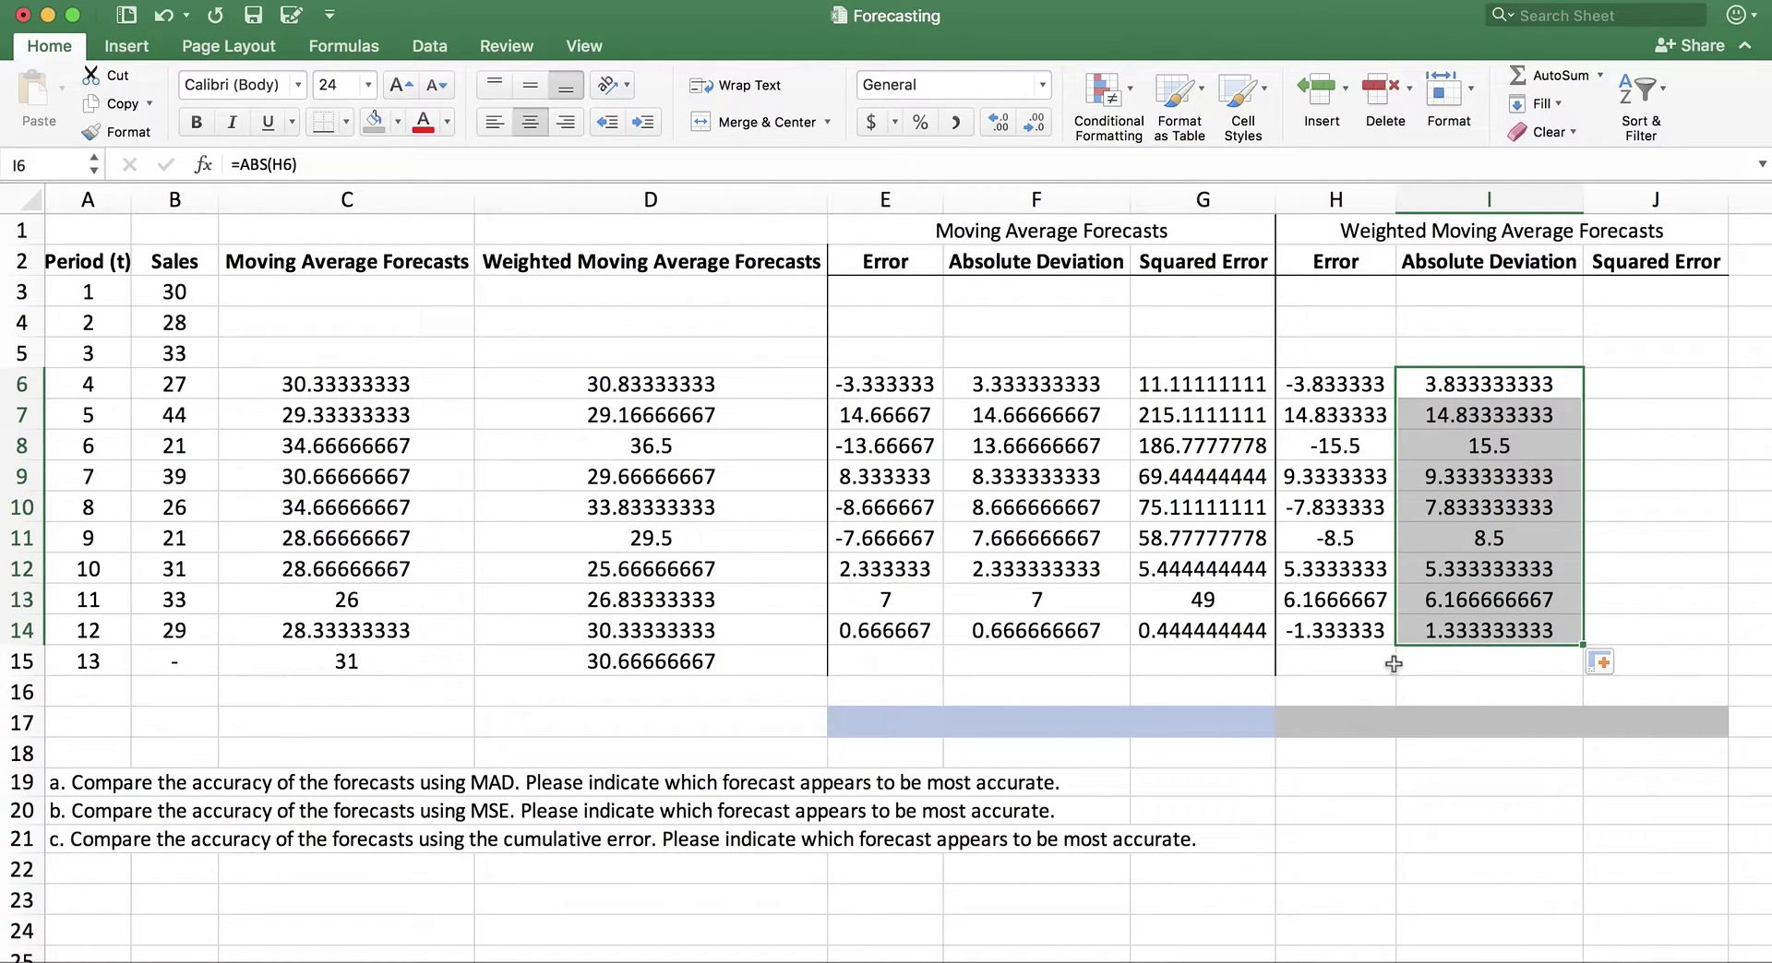
click(1359, 637)
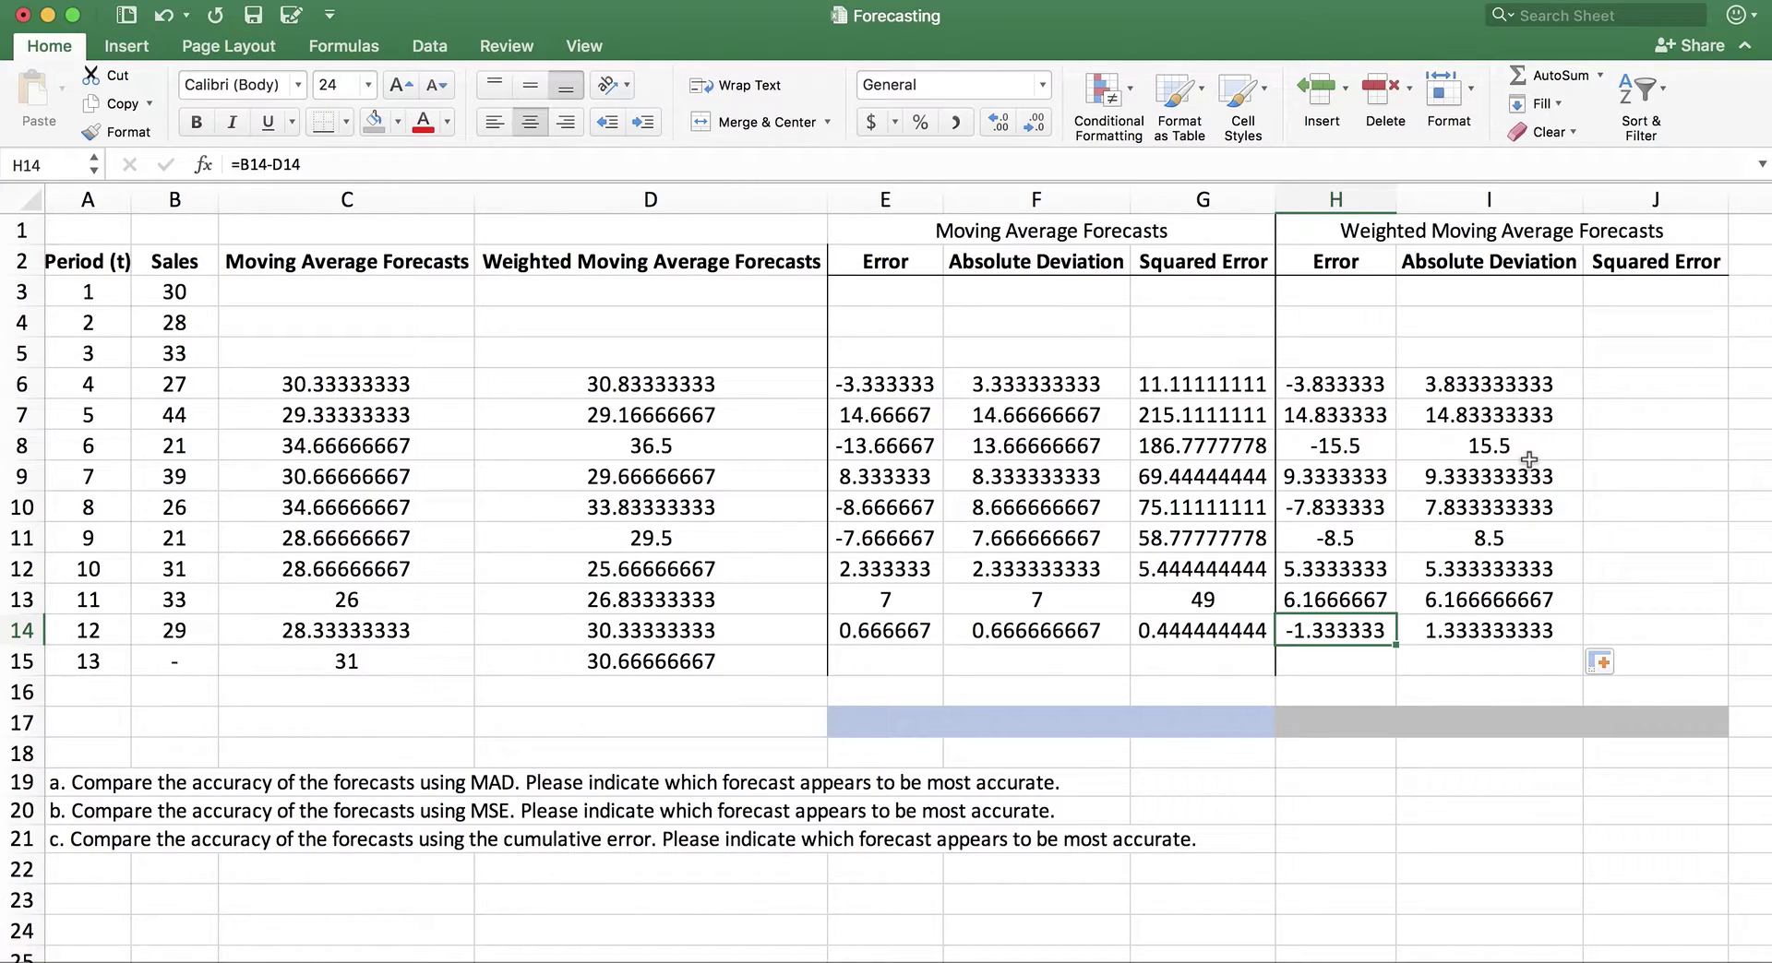
Calculate the weighted moving average squared error in J6 with =POWER(H6,2) and fill the formula down to J14.
click(1628, 384)
text(=power()
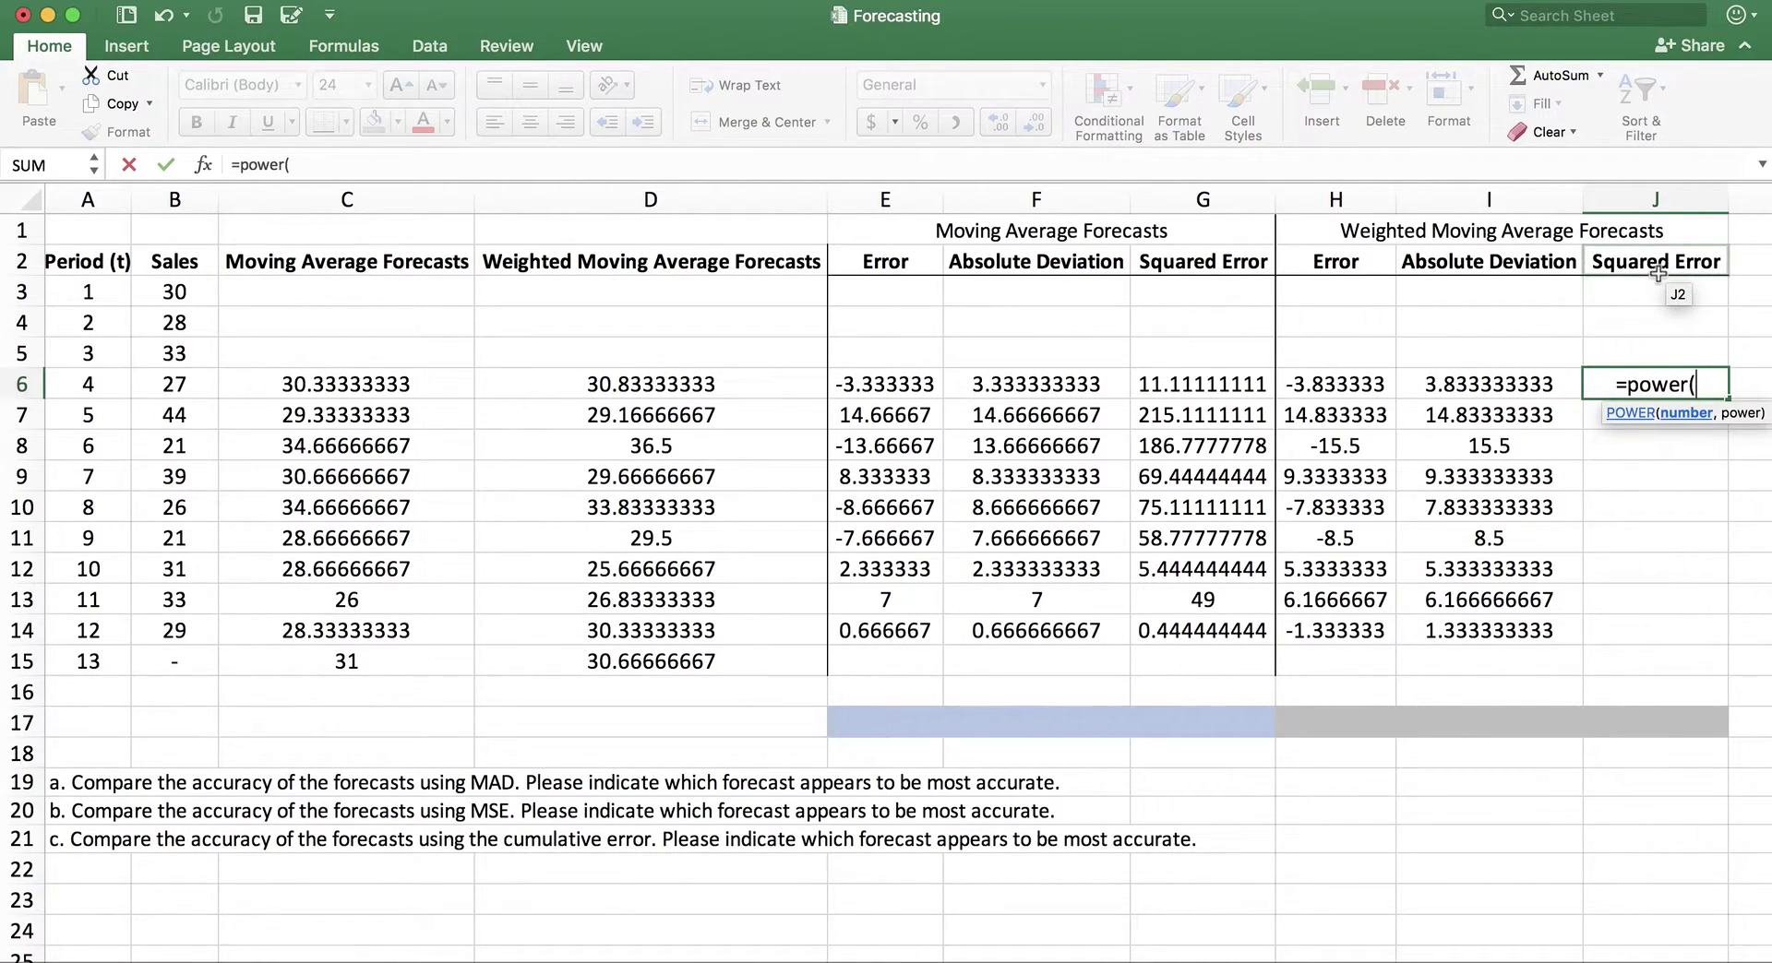
click(1353, 380)
text(,2))
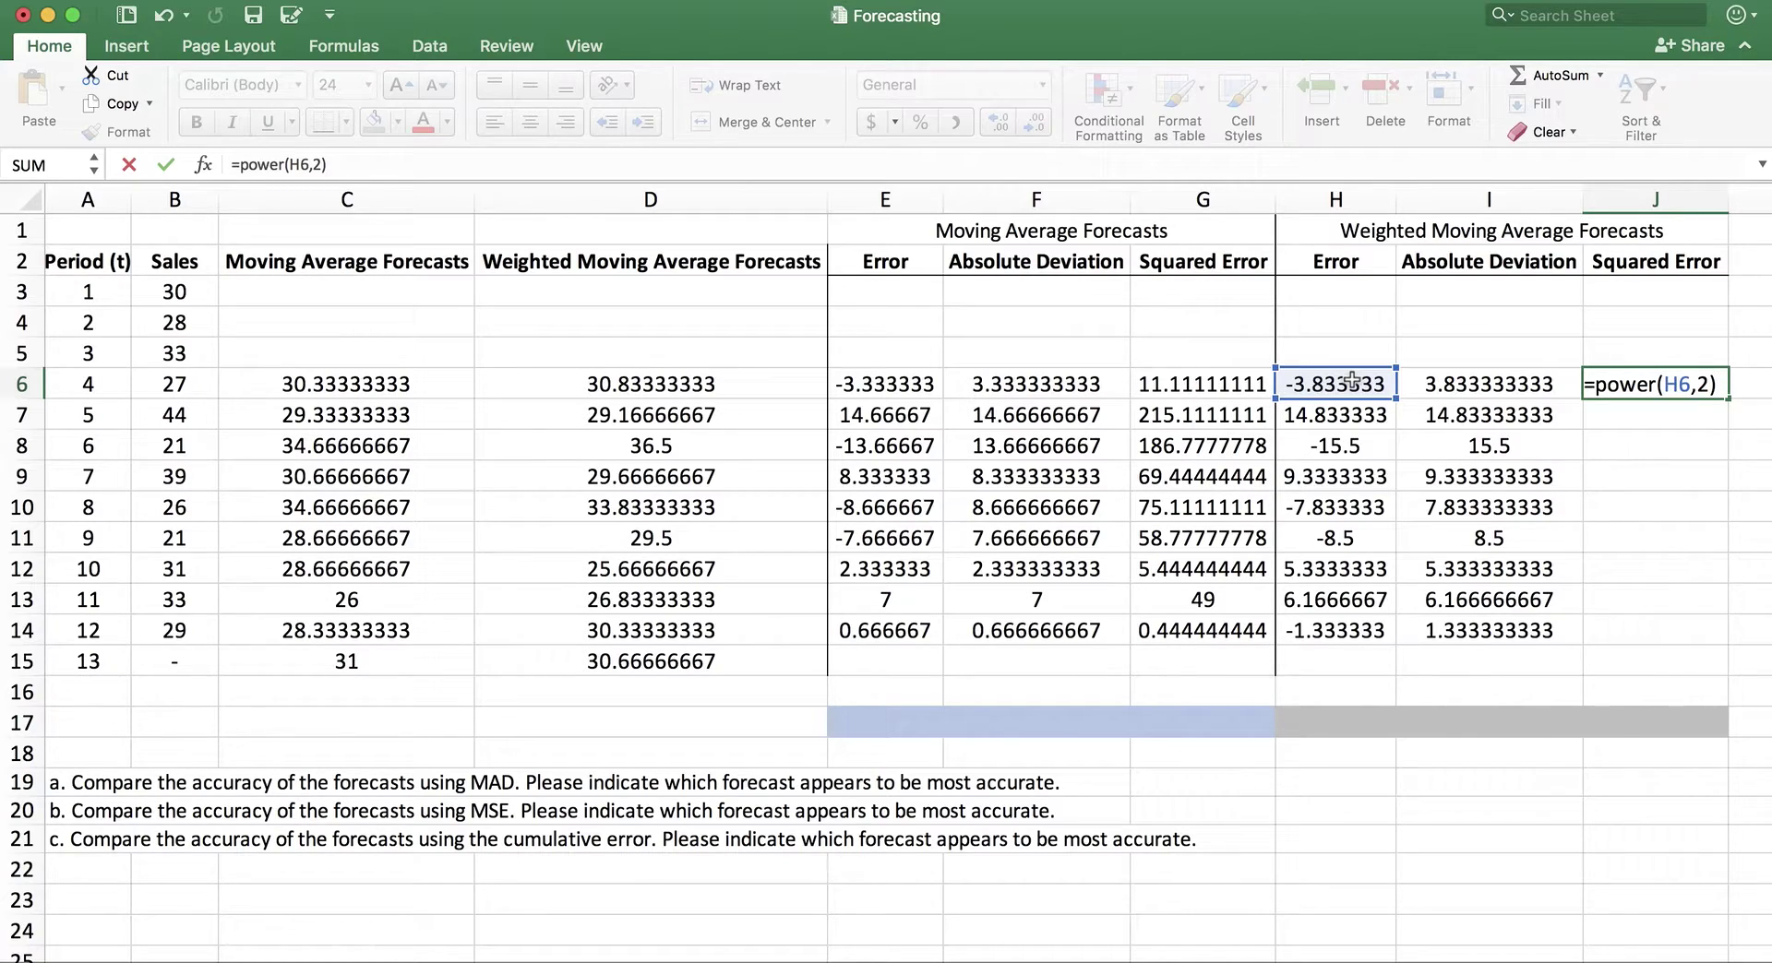
key(Return)
click(1714, 384)
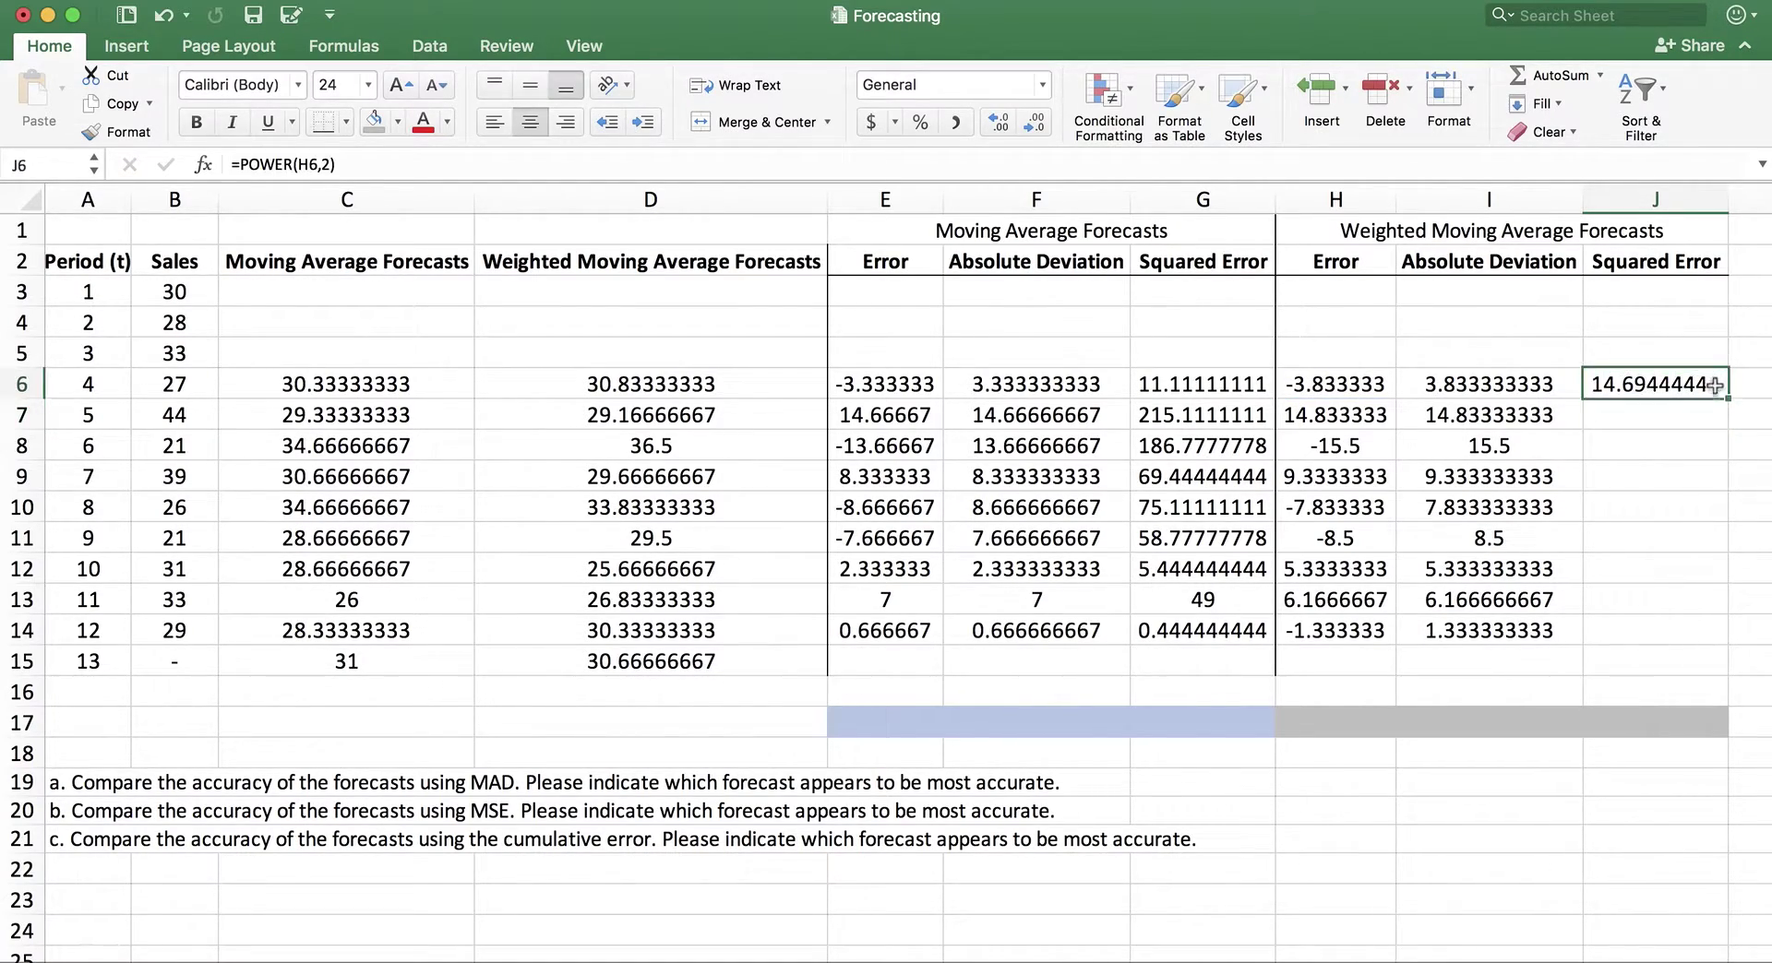
drag(1725, 399, 1707, 635)
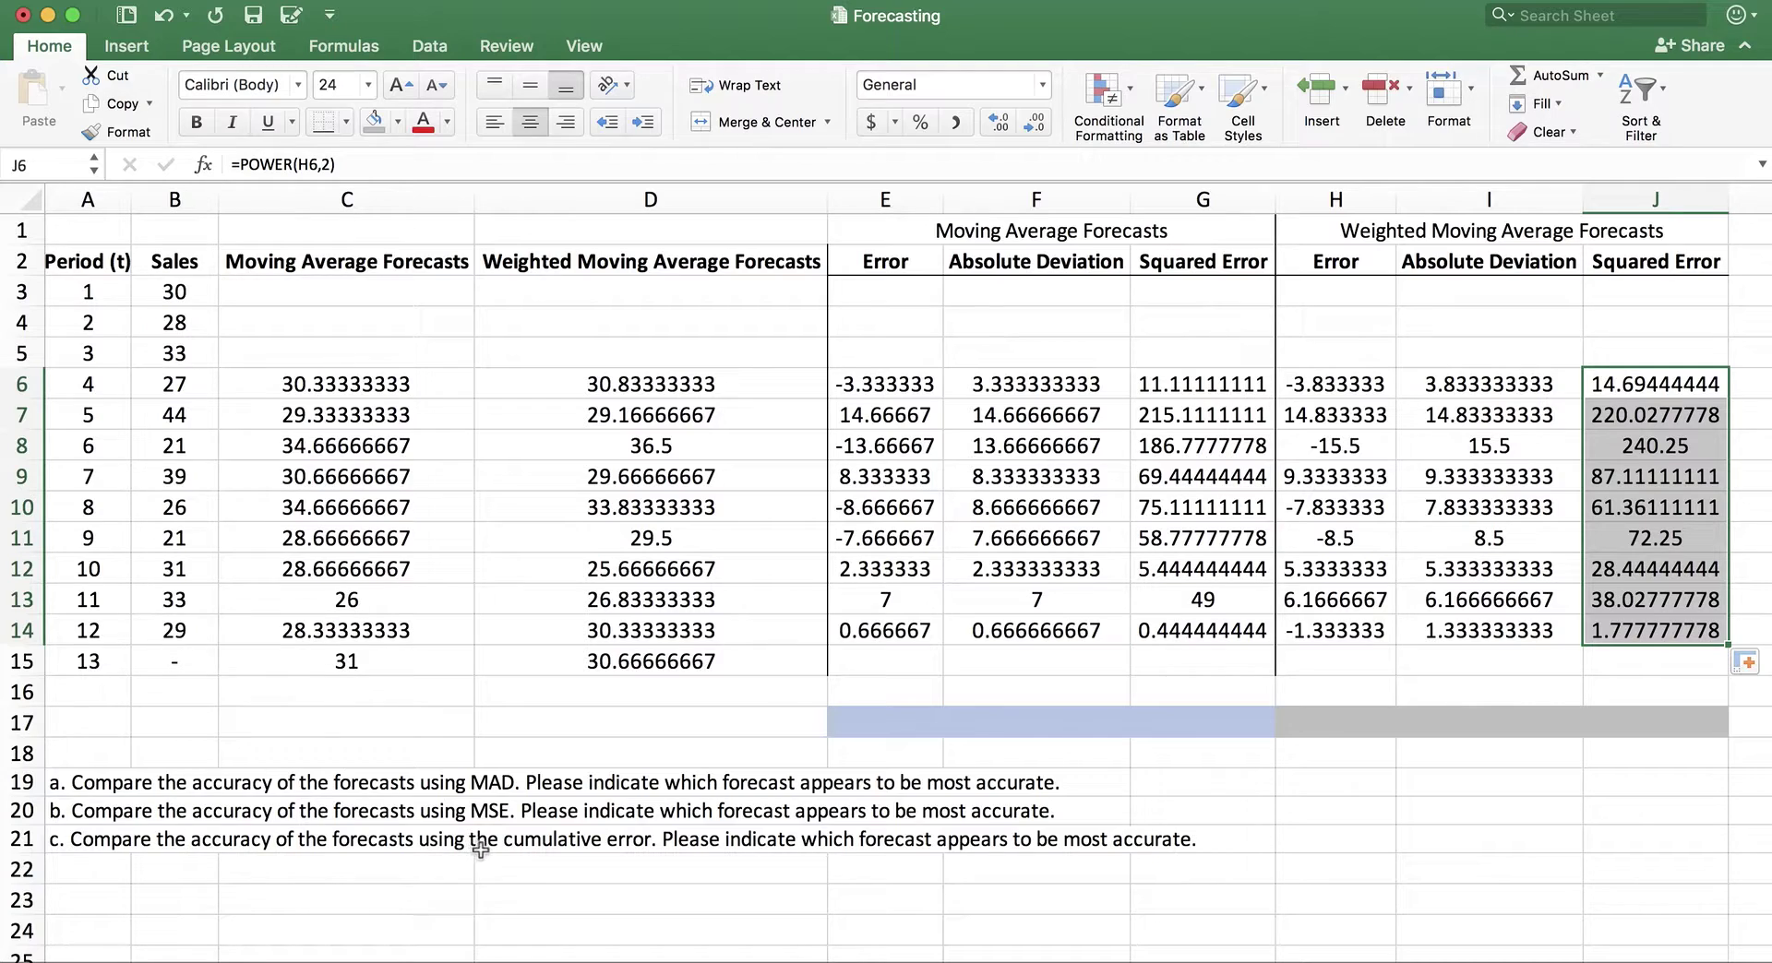
Calculate the moving average cumulative error in E17 with the formula =SUM(E6:E14).
click(853, 721)
text(=)
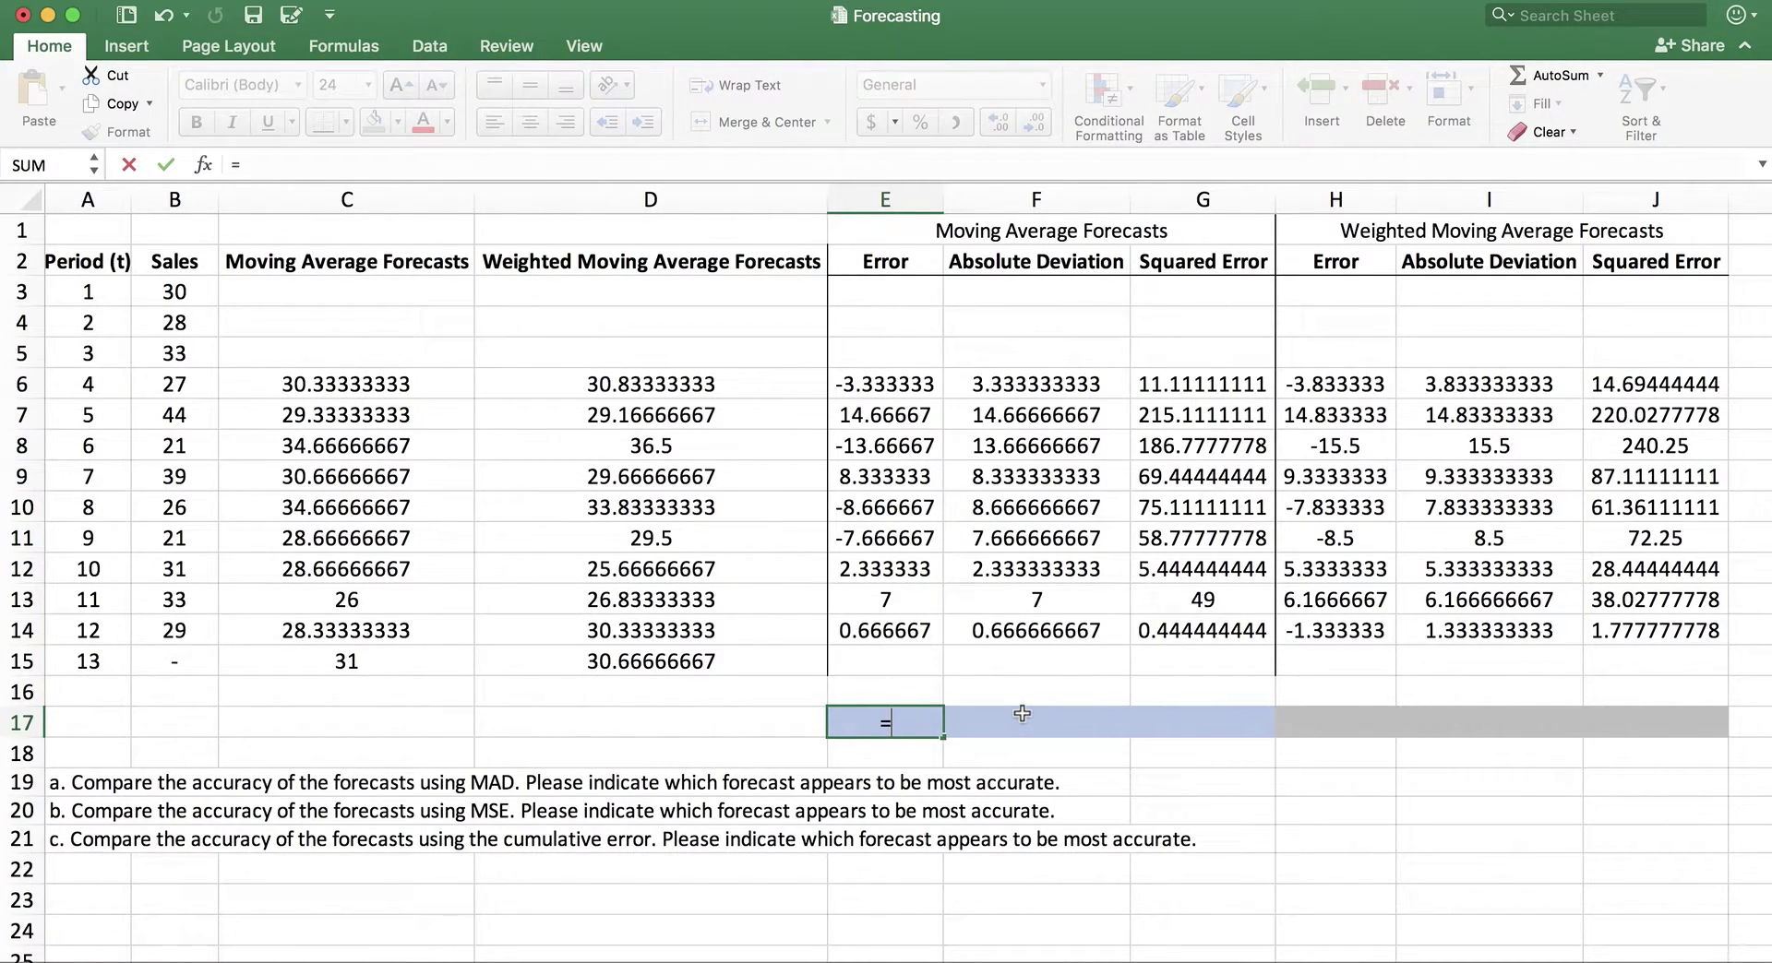
text(sum()
drag(884, 384, 914, 618)
text())
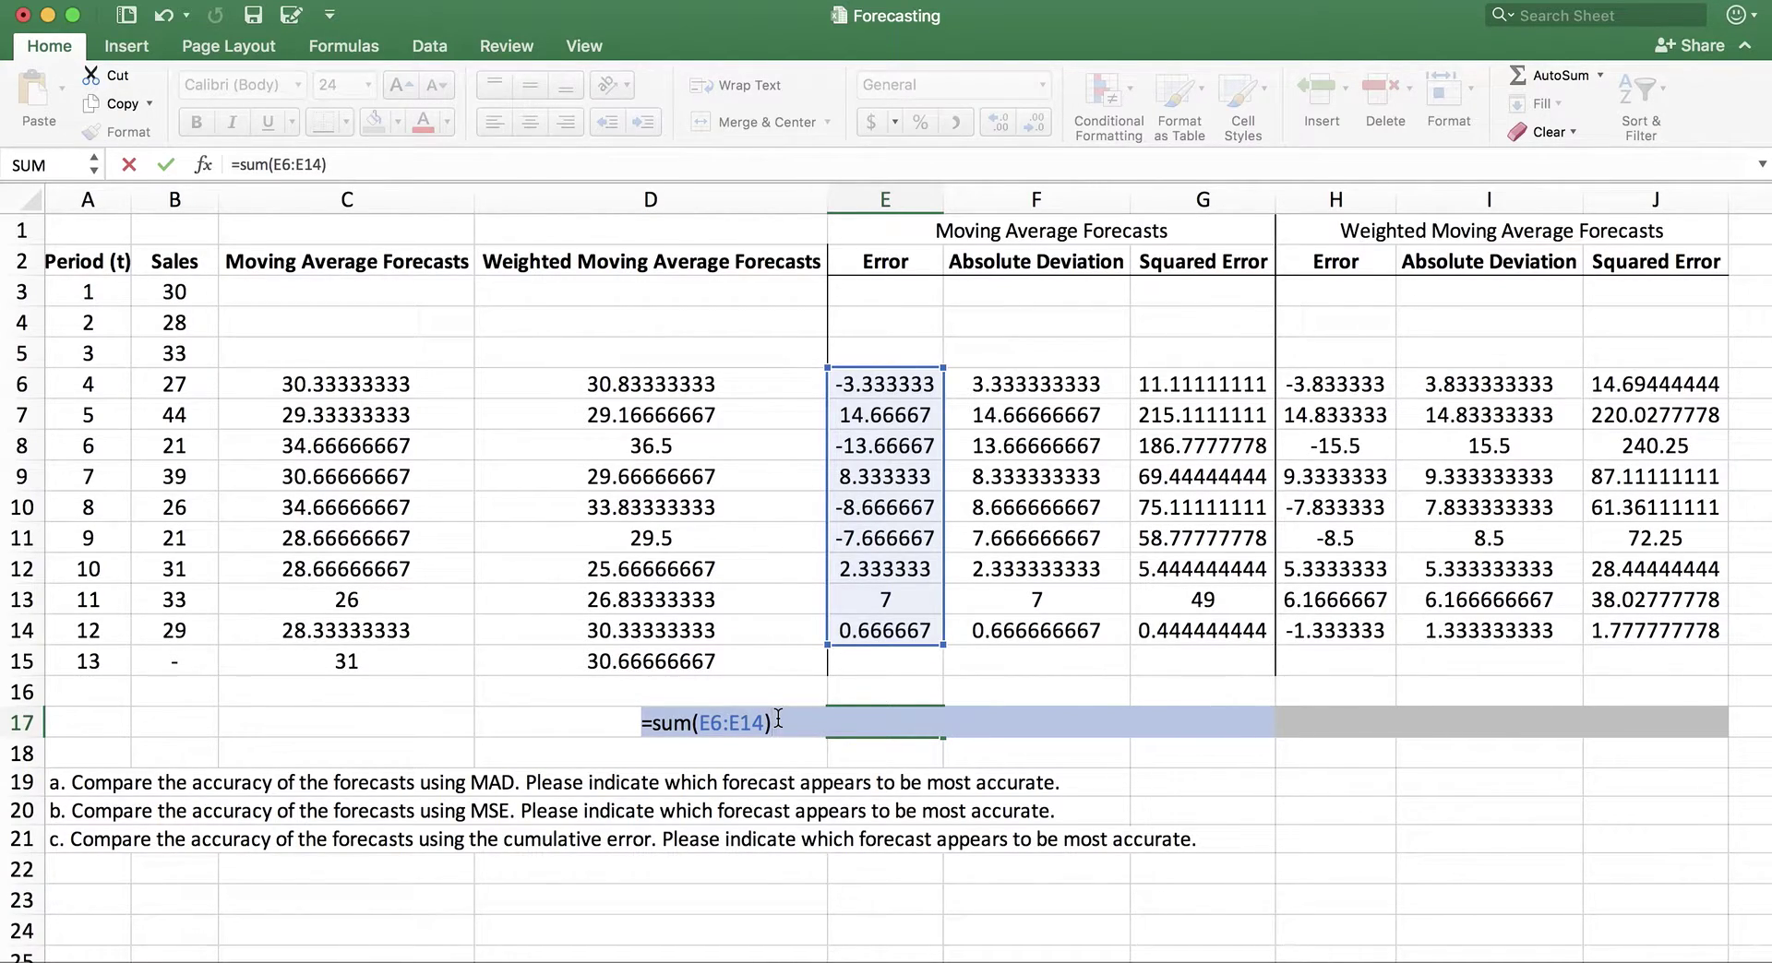
click(904, 729)
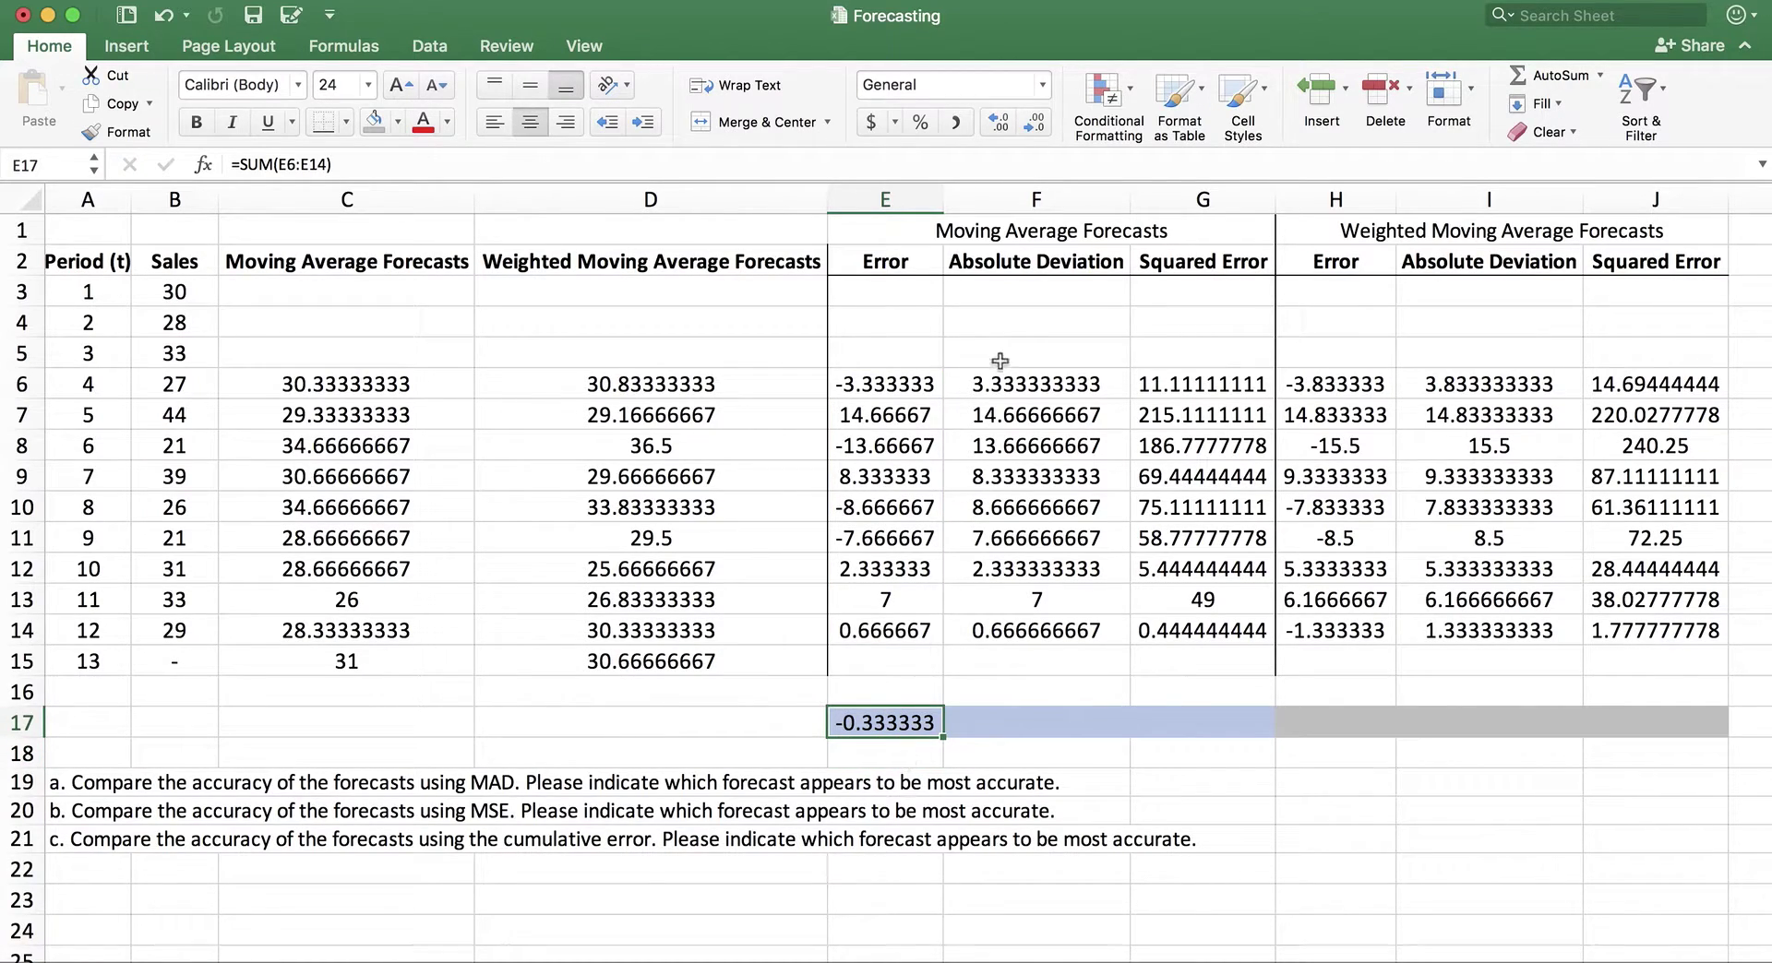
click(1002, 235)
click(892, 723)
Calculate the moving average MAD in F17 with the formula =AVERAGE(F6:F14).
click(1035, 725)
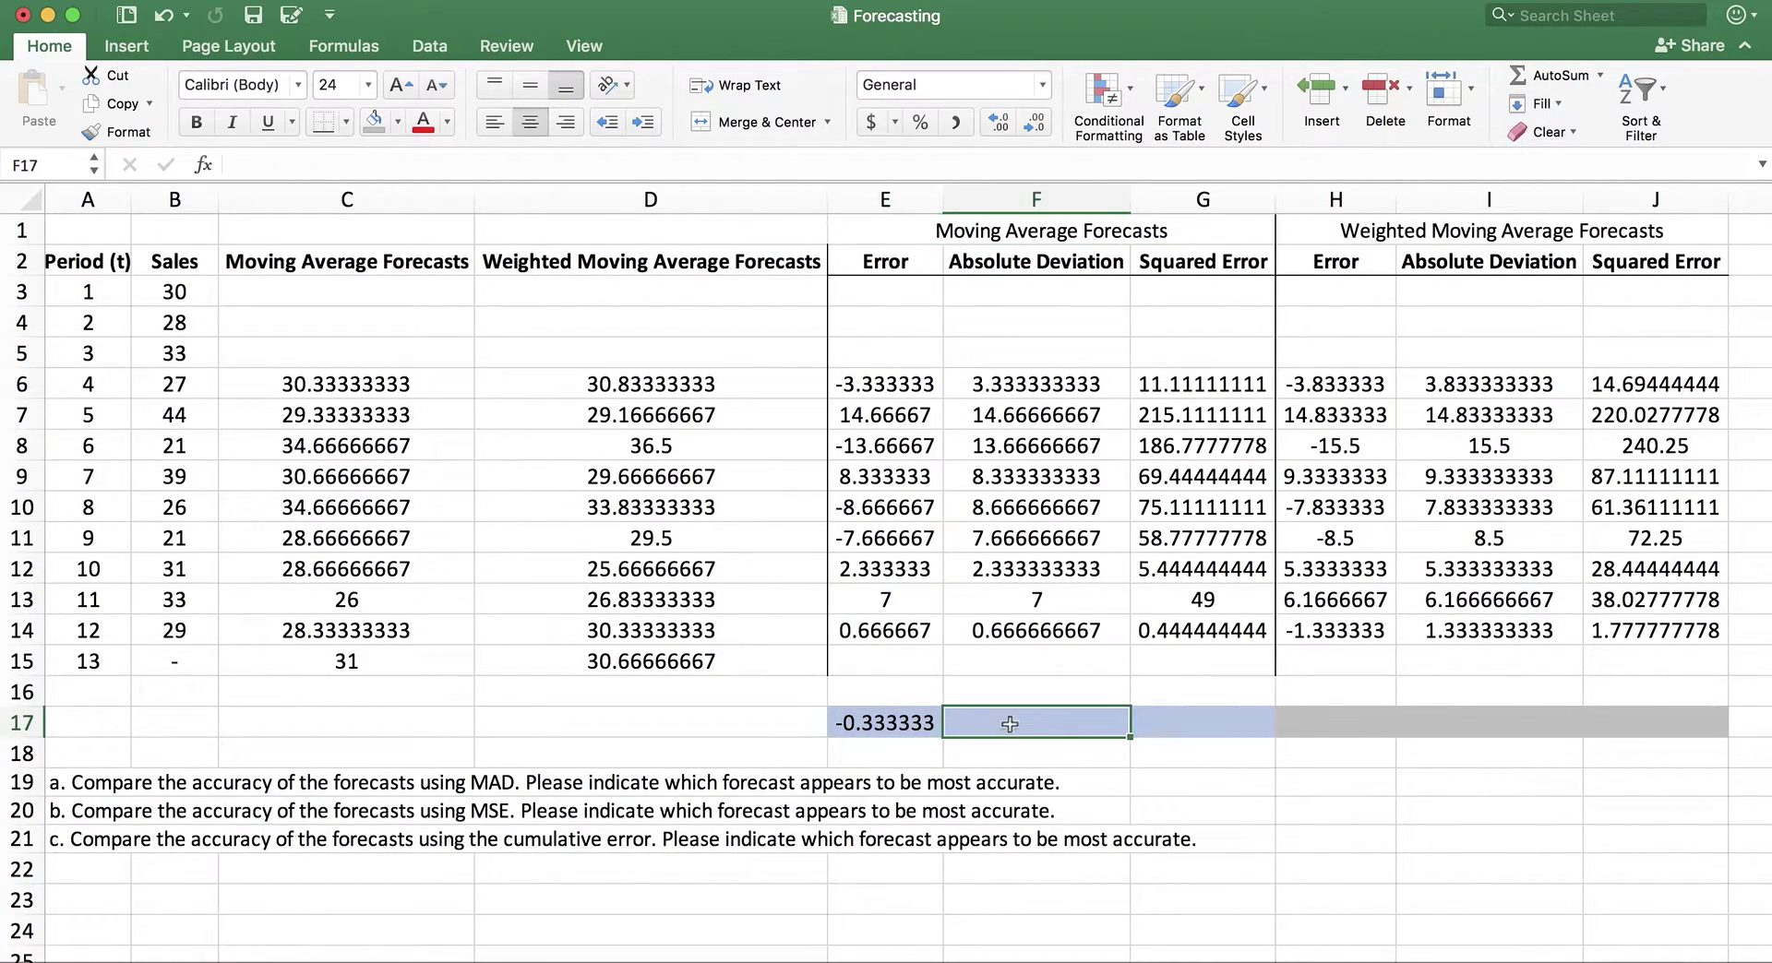
text(=)
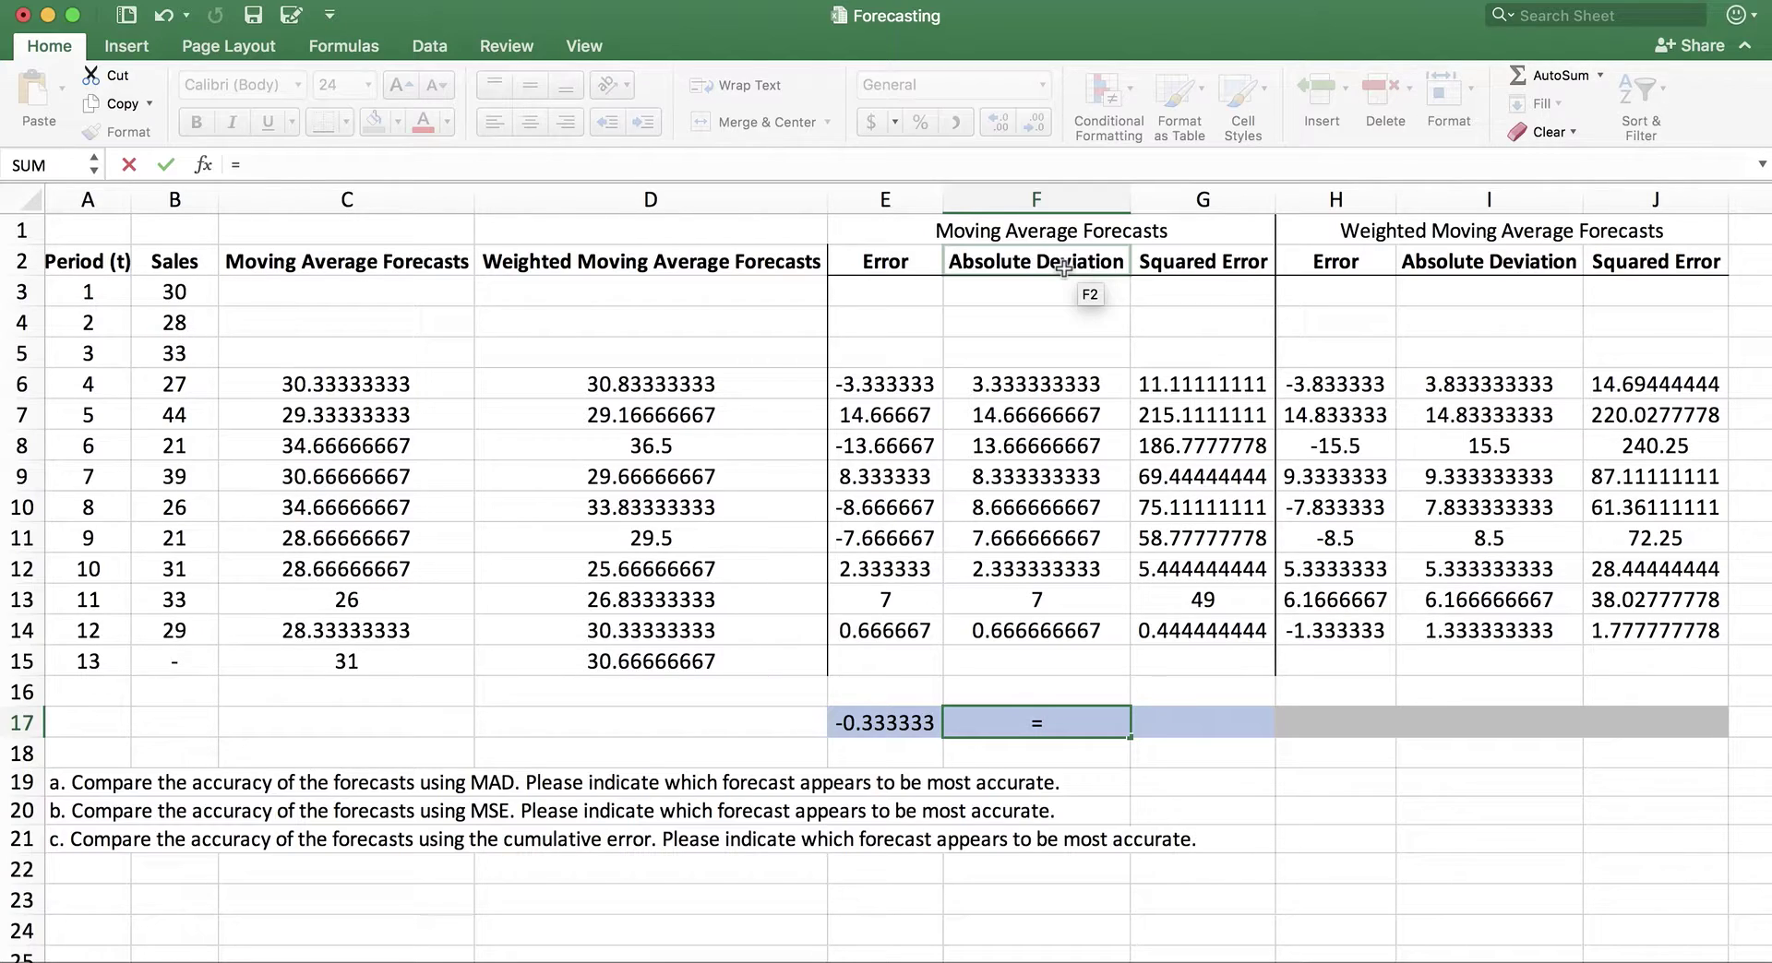
text(average()
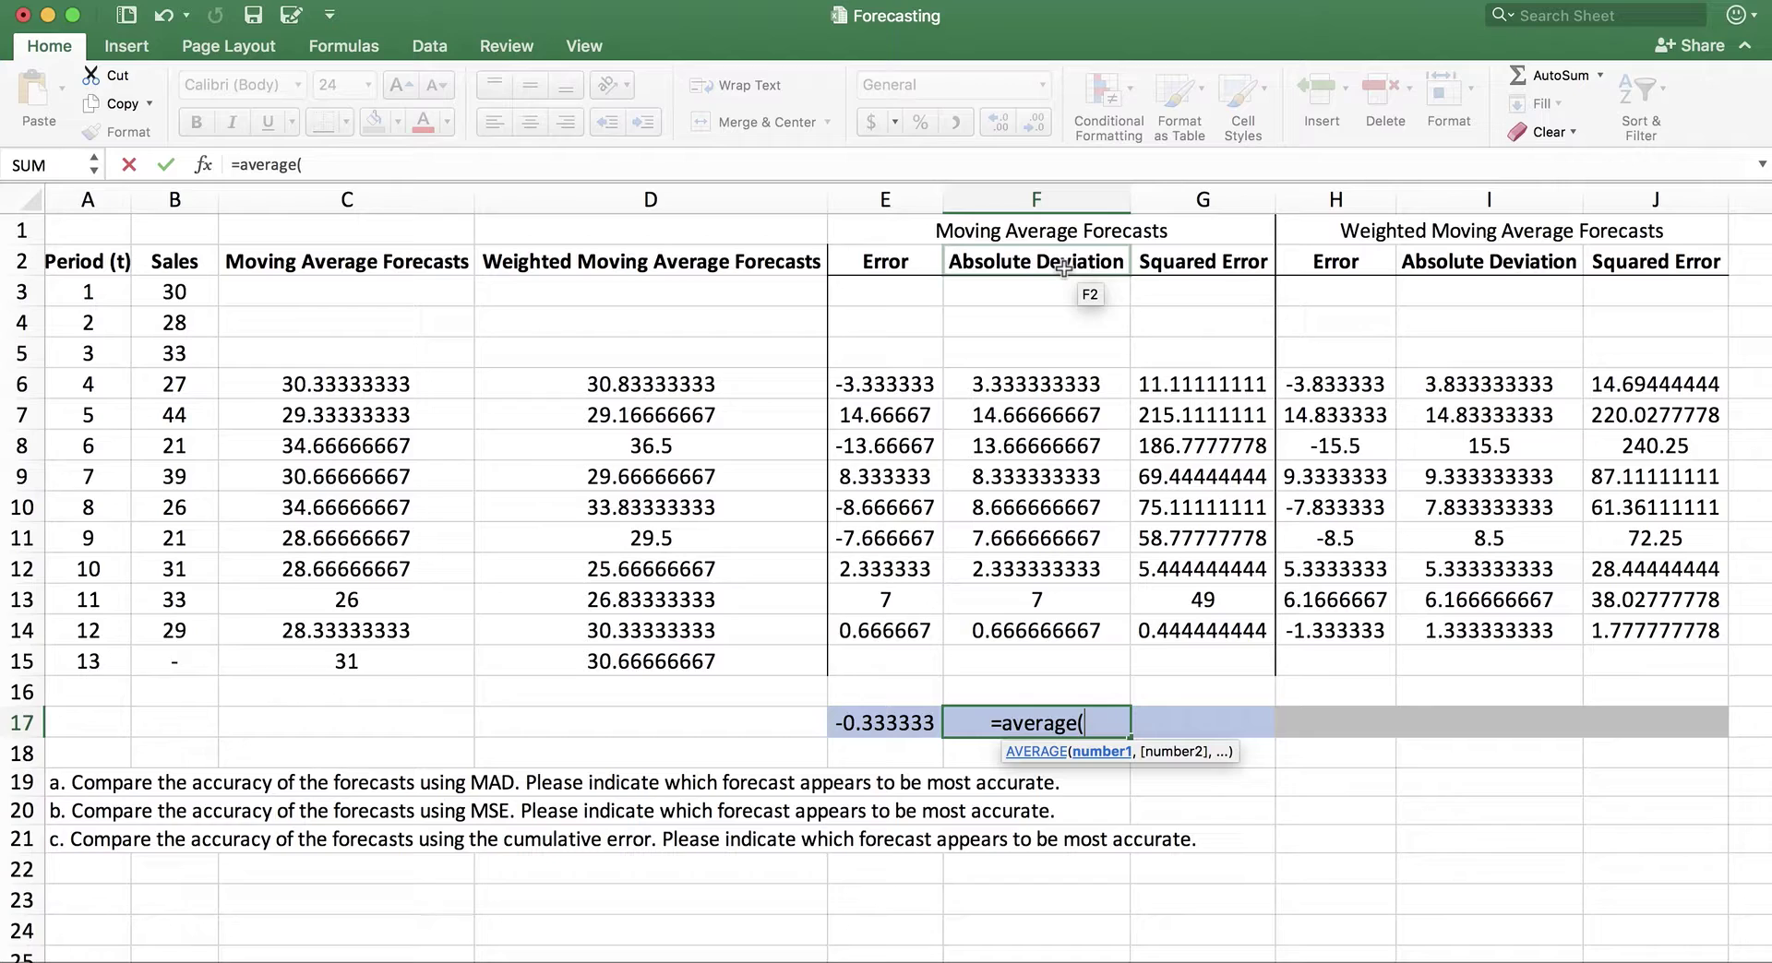
drag(1036, 384, 1035, 631)
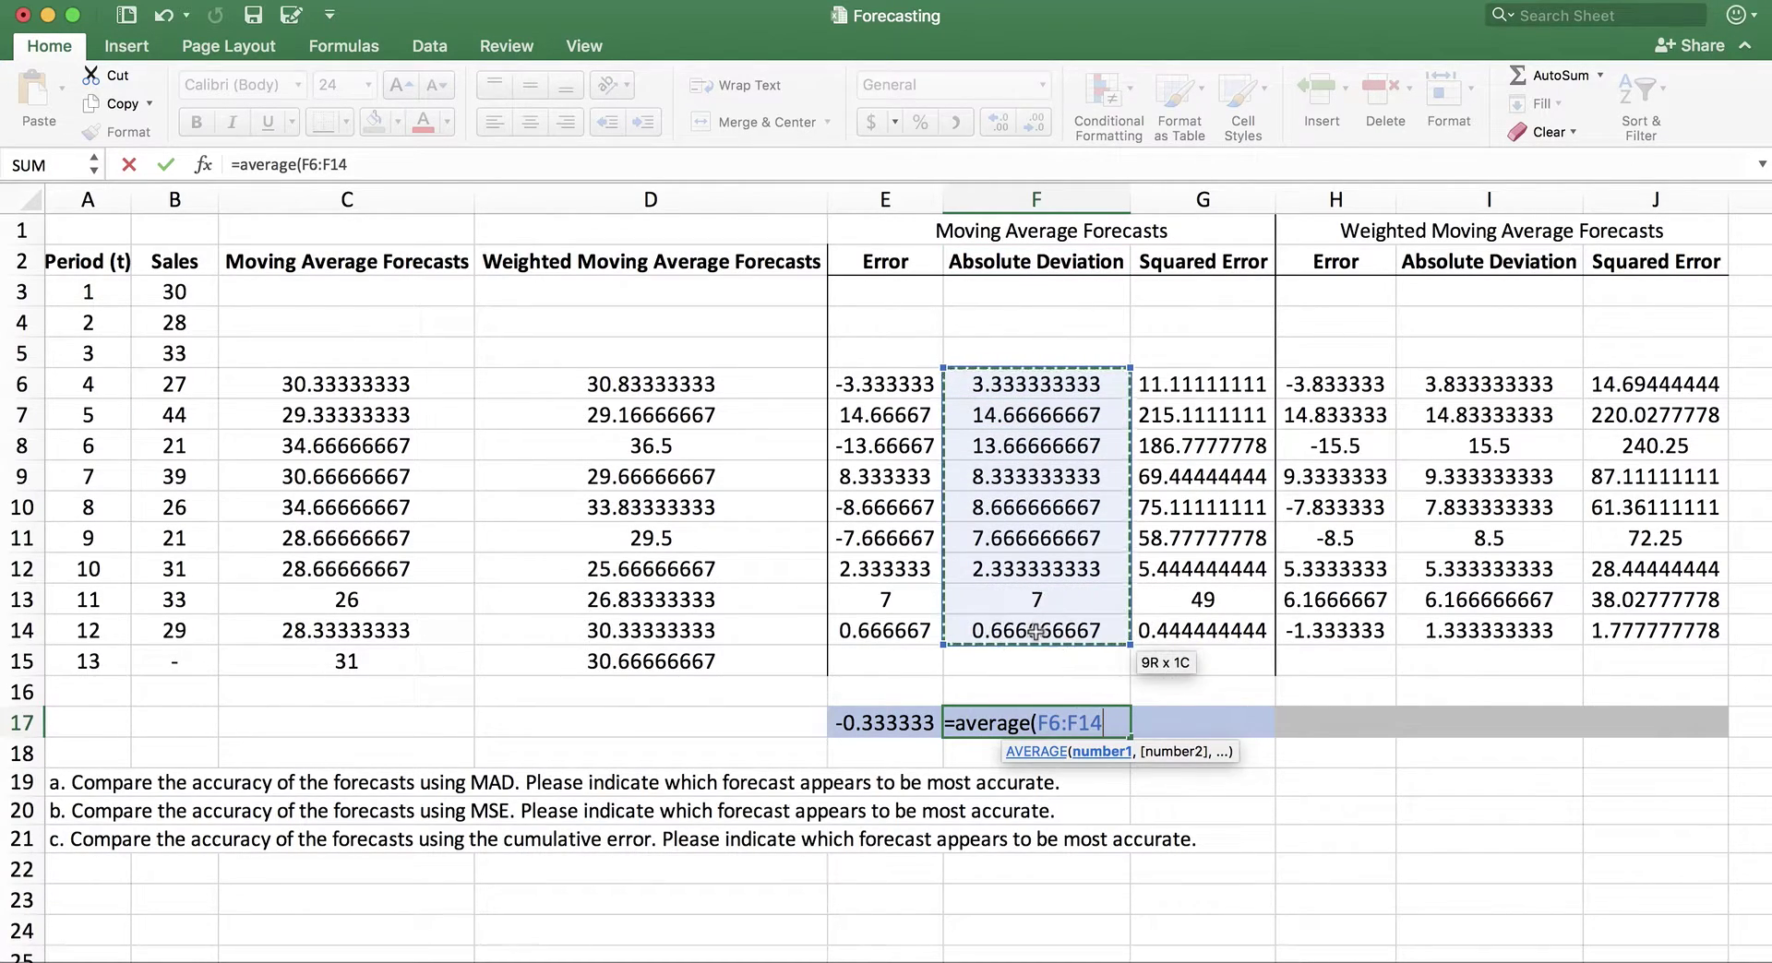
text())
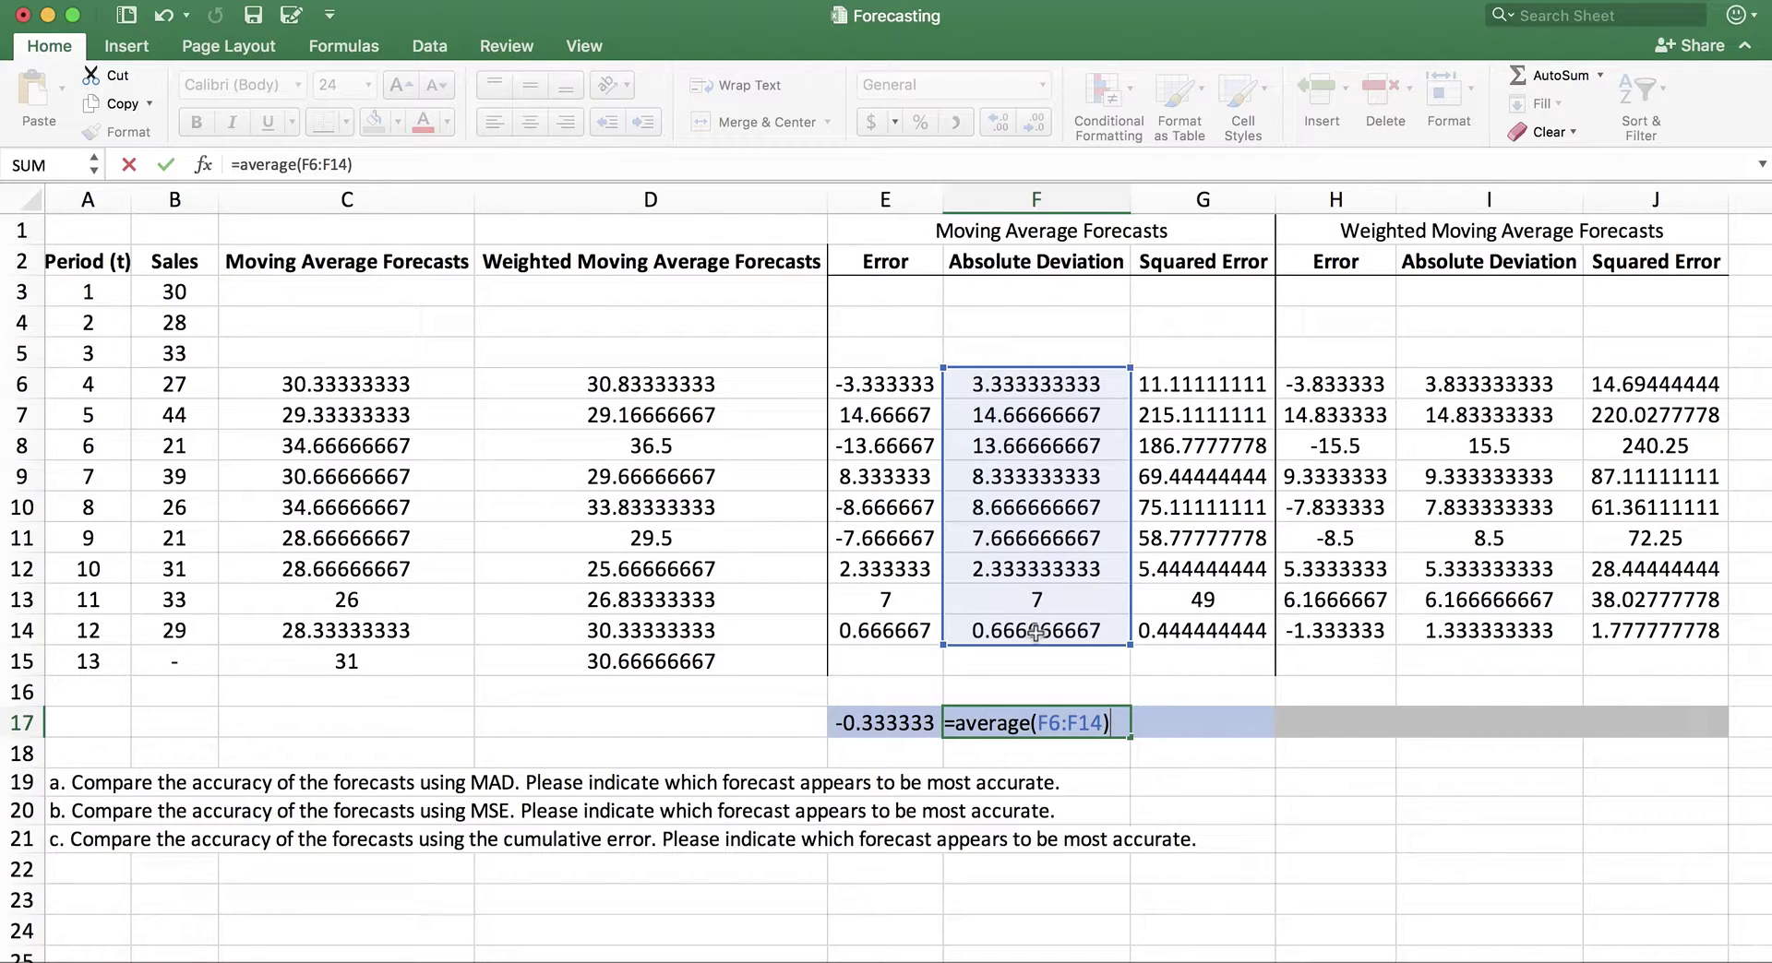
key(Return)
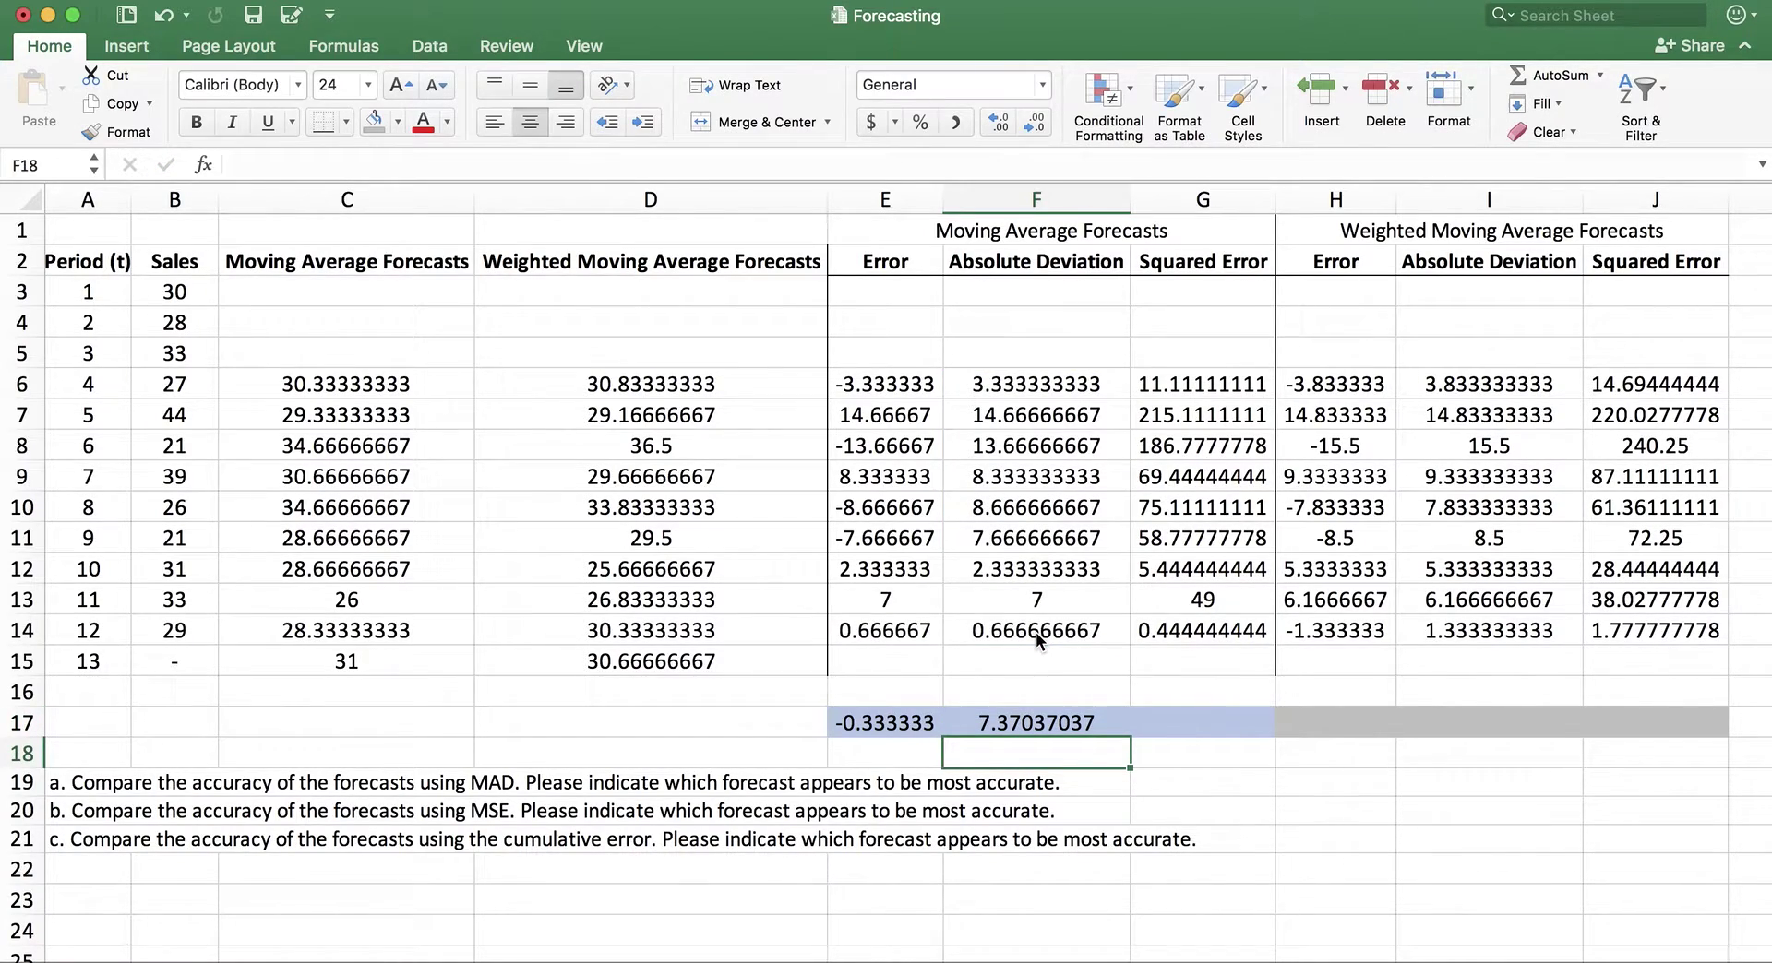
Calculate the moving average MSE in G17 with the formula =AVERAGE(G6:G14).
click(1179, 726)
text(=)
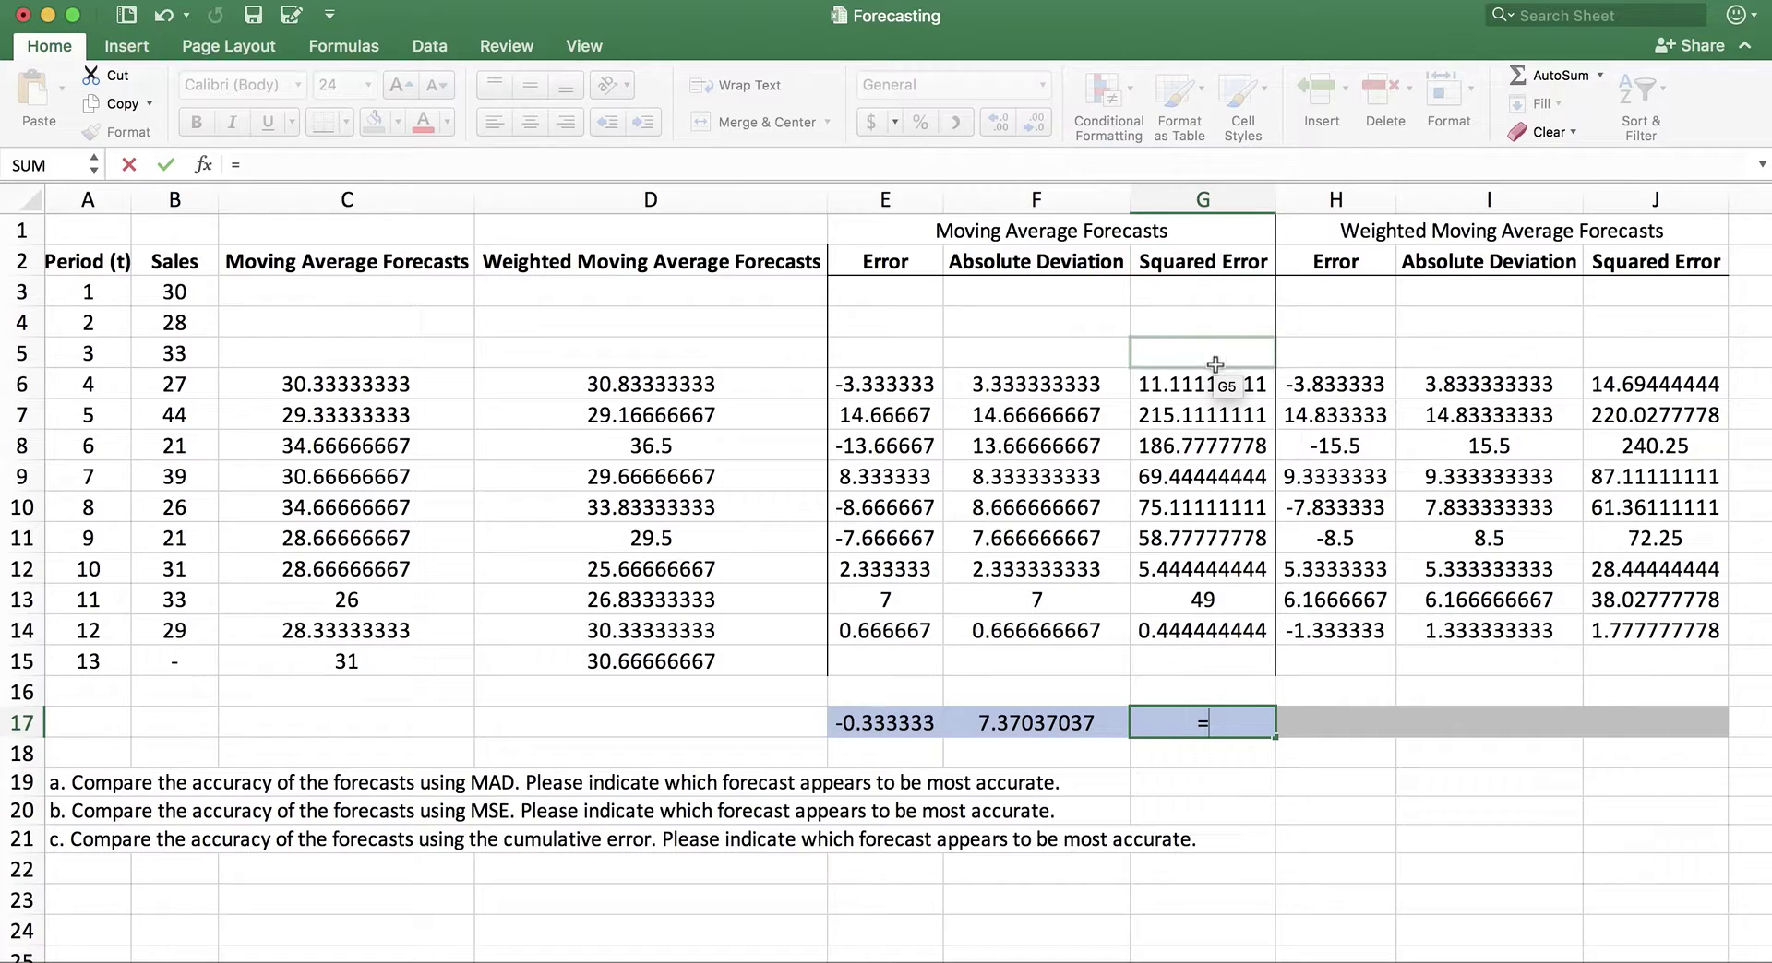
text(average()
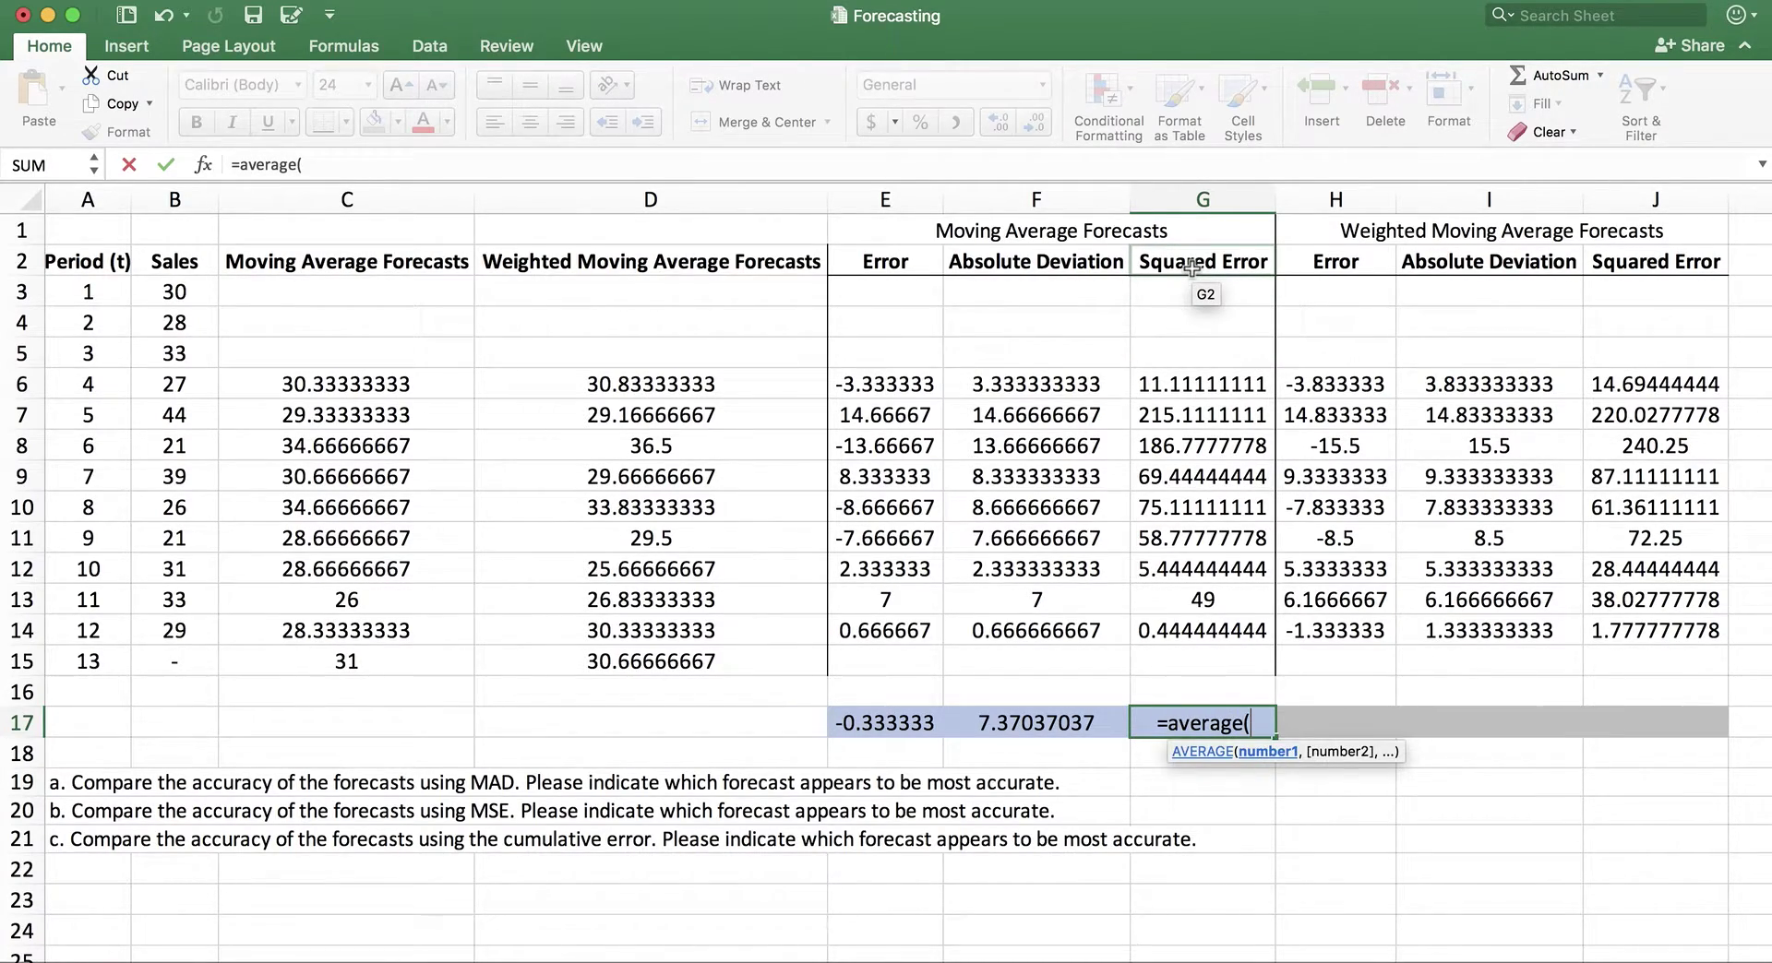
drag(1219, 384, 1214, 632)
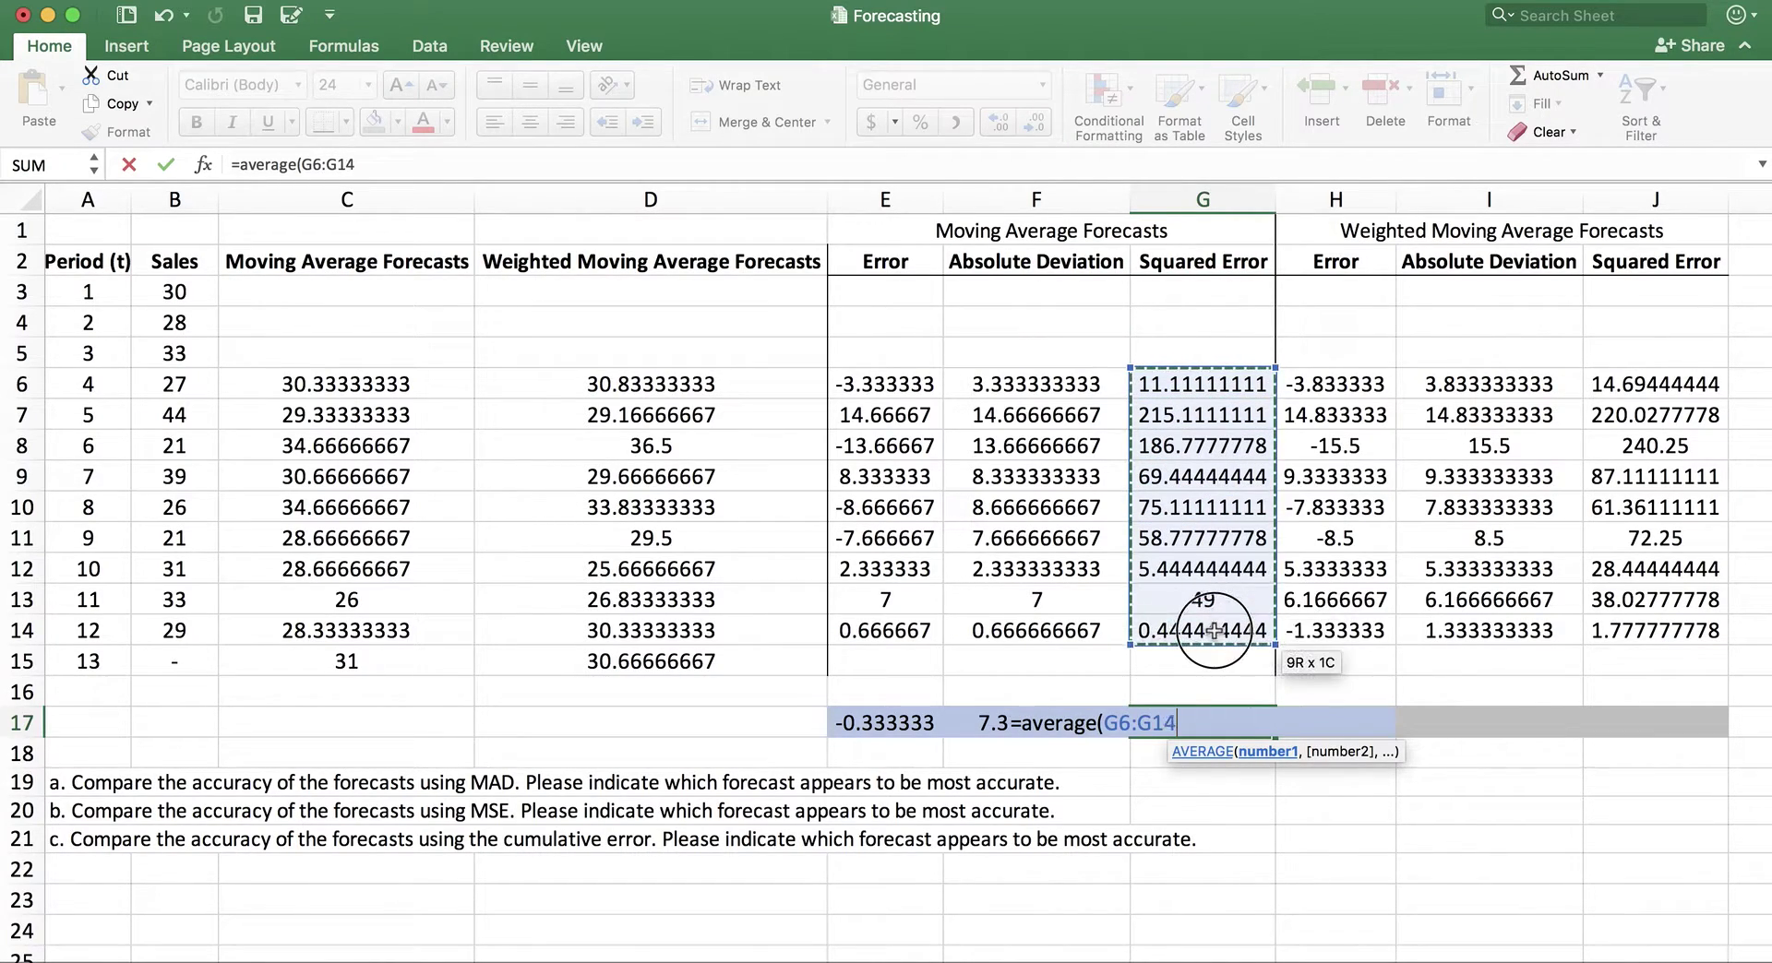
text())
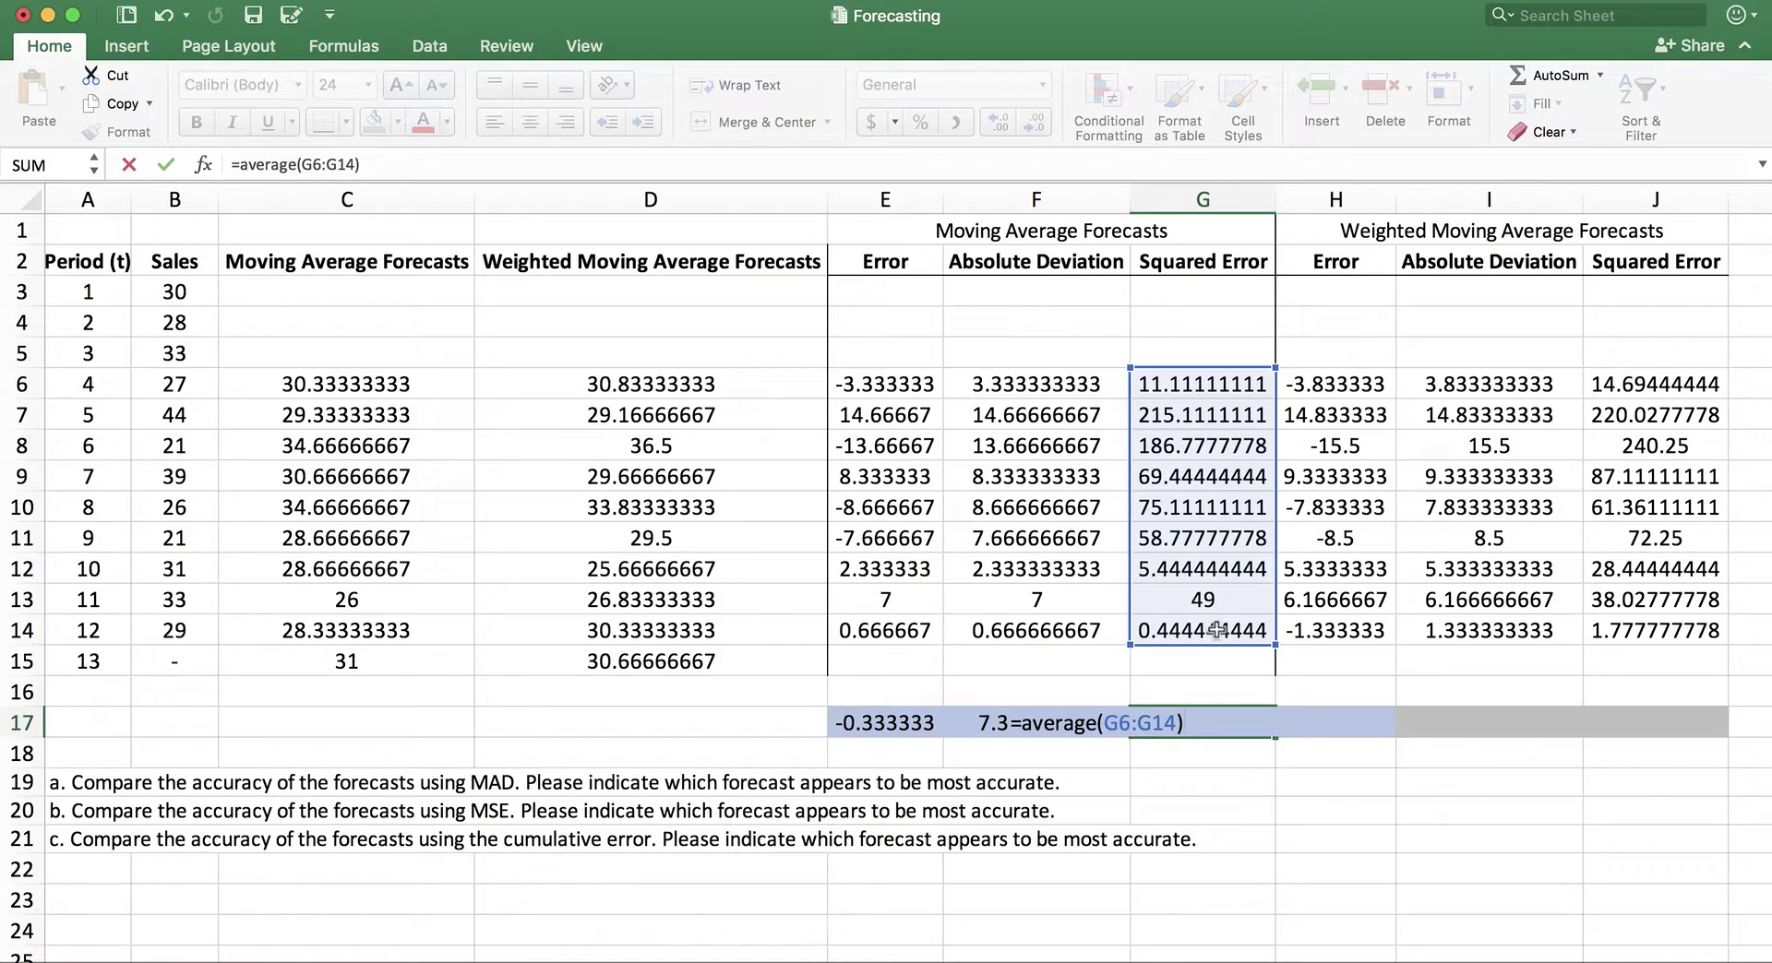
key(Return)
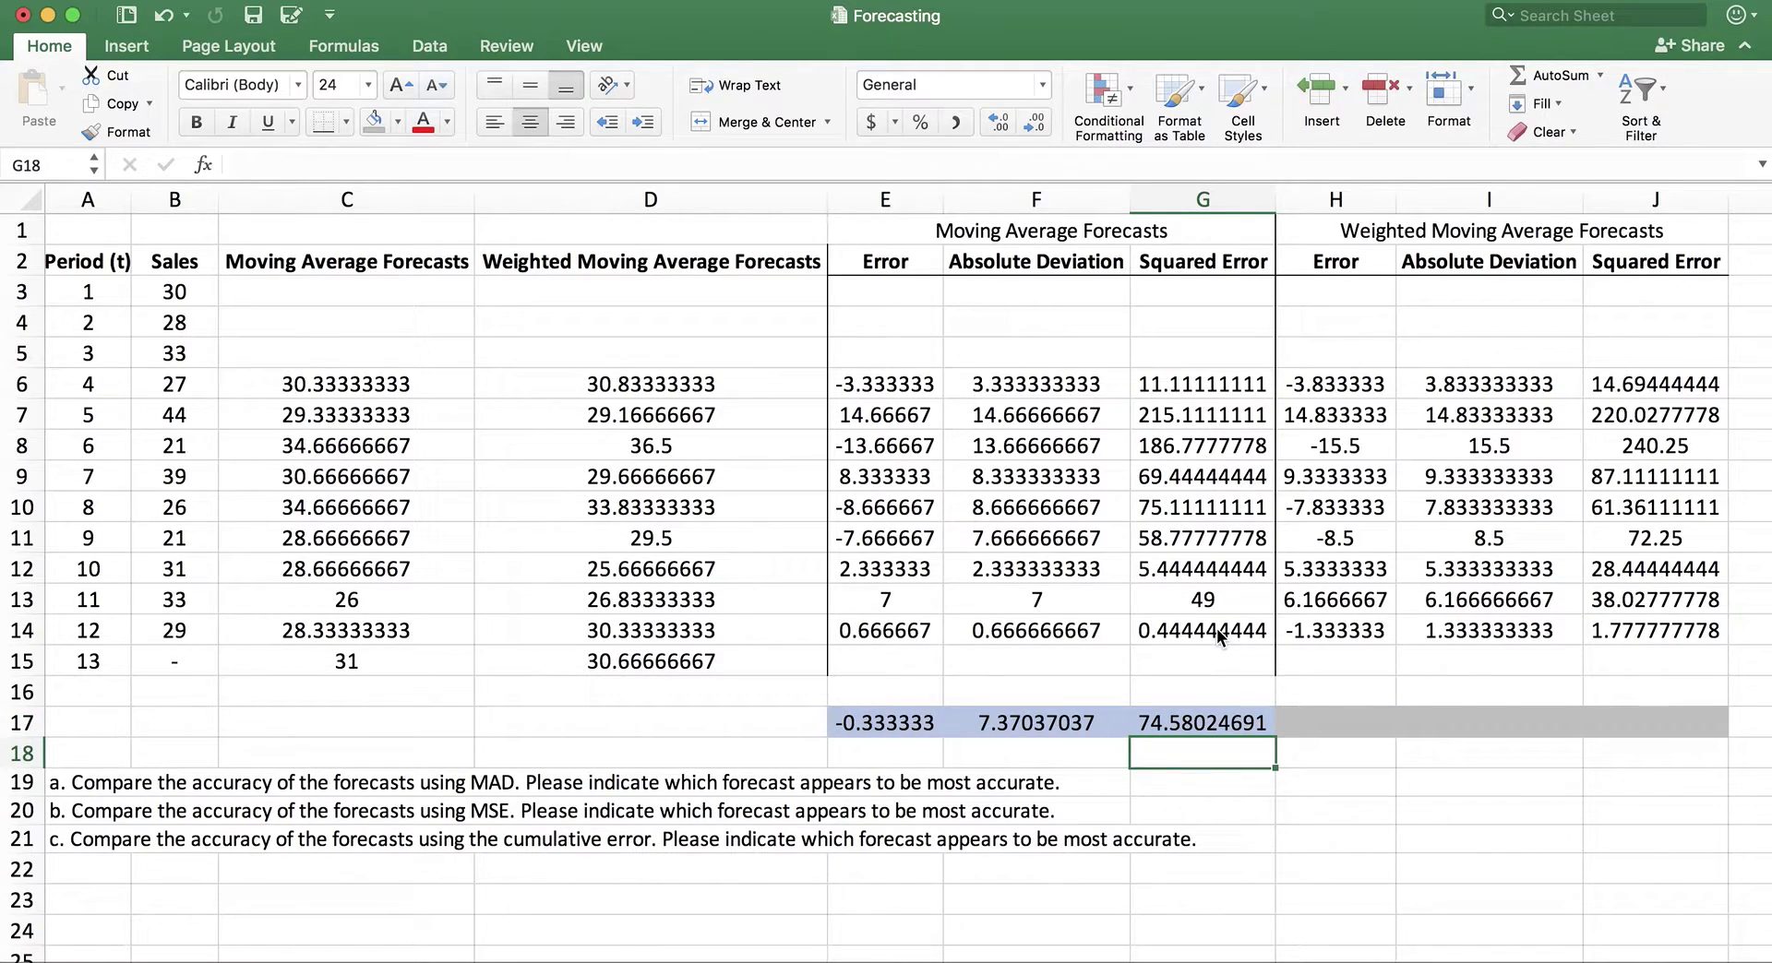
Calculate the weighted moving average cumulative error in H17 with the formula =SUM(H6:H14).
click(1312, 720)
text(=sum()
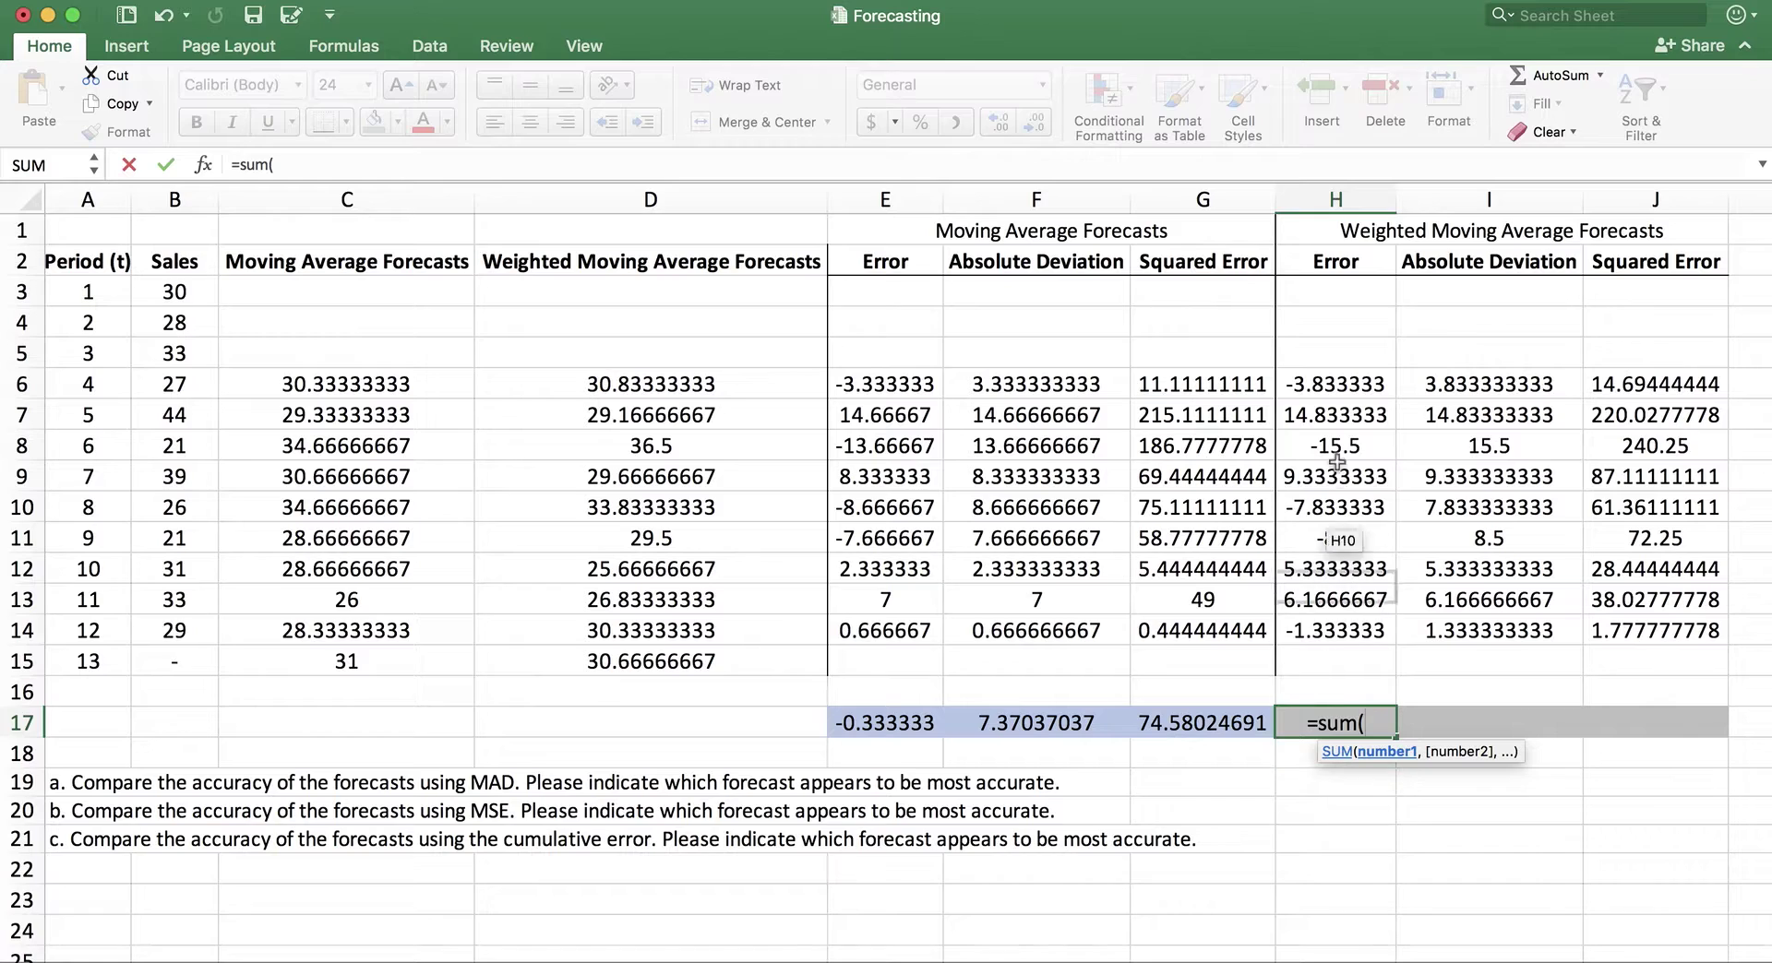
drag(1335, 384, 1349, 628)
text())
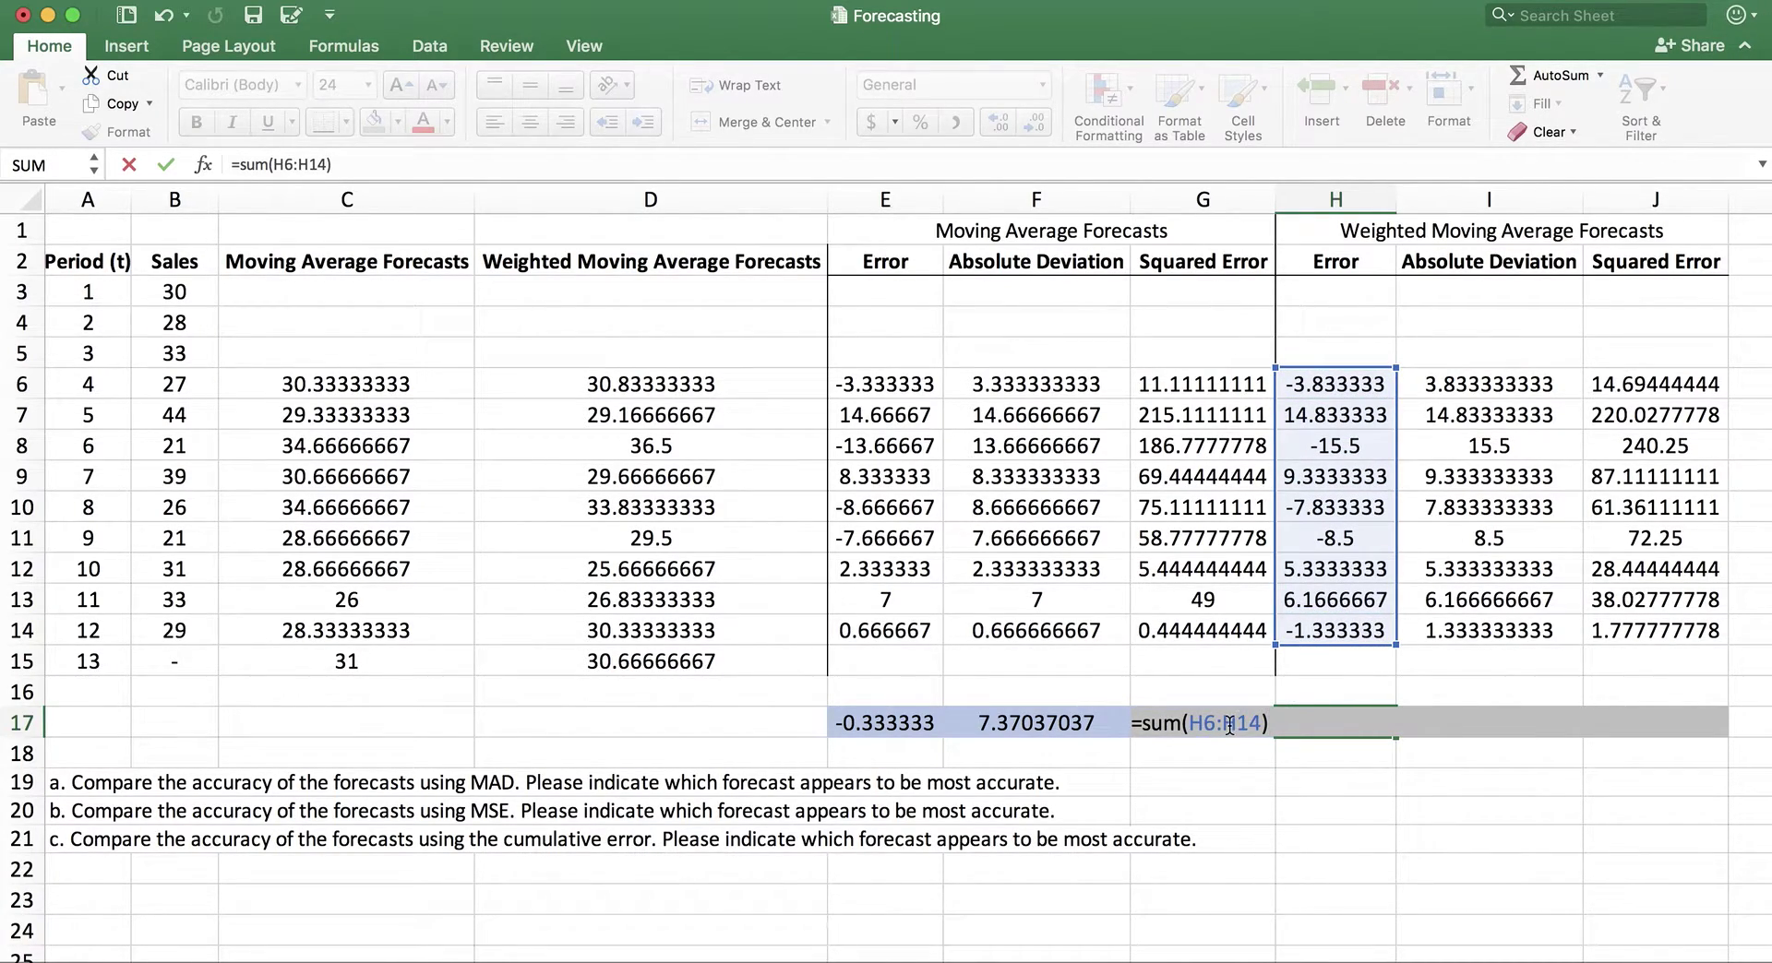
key(Return)
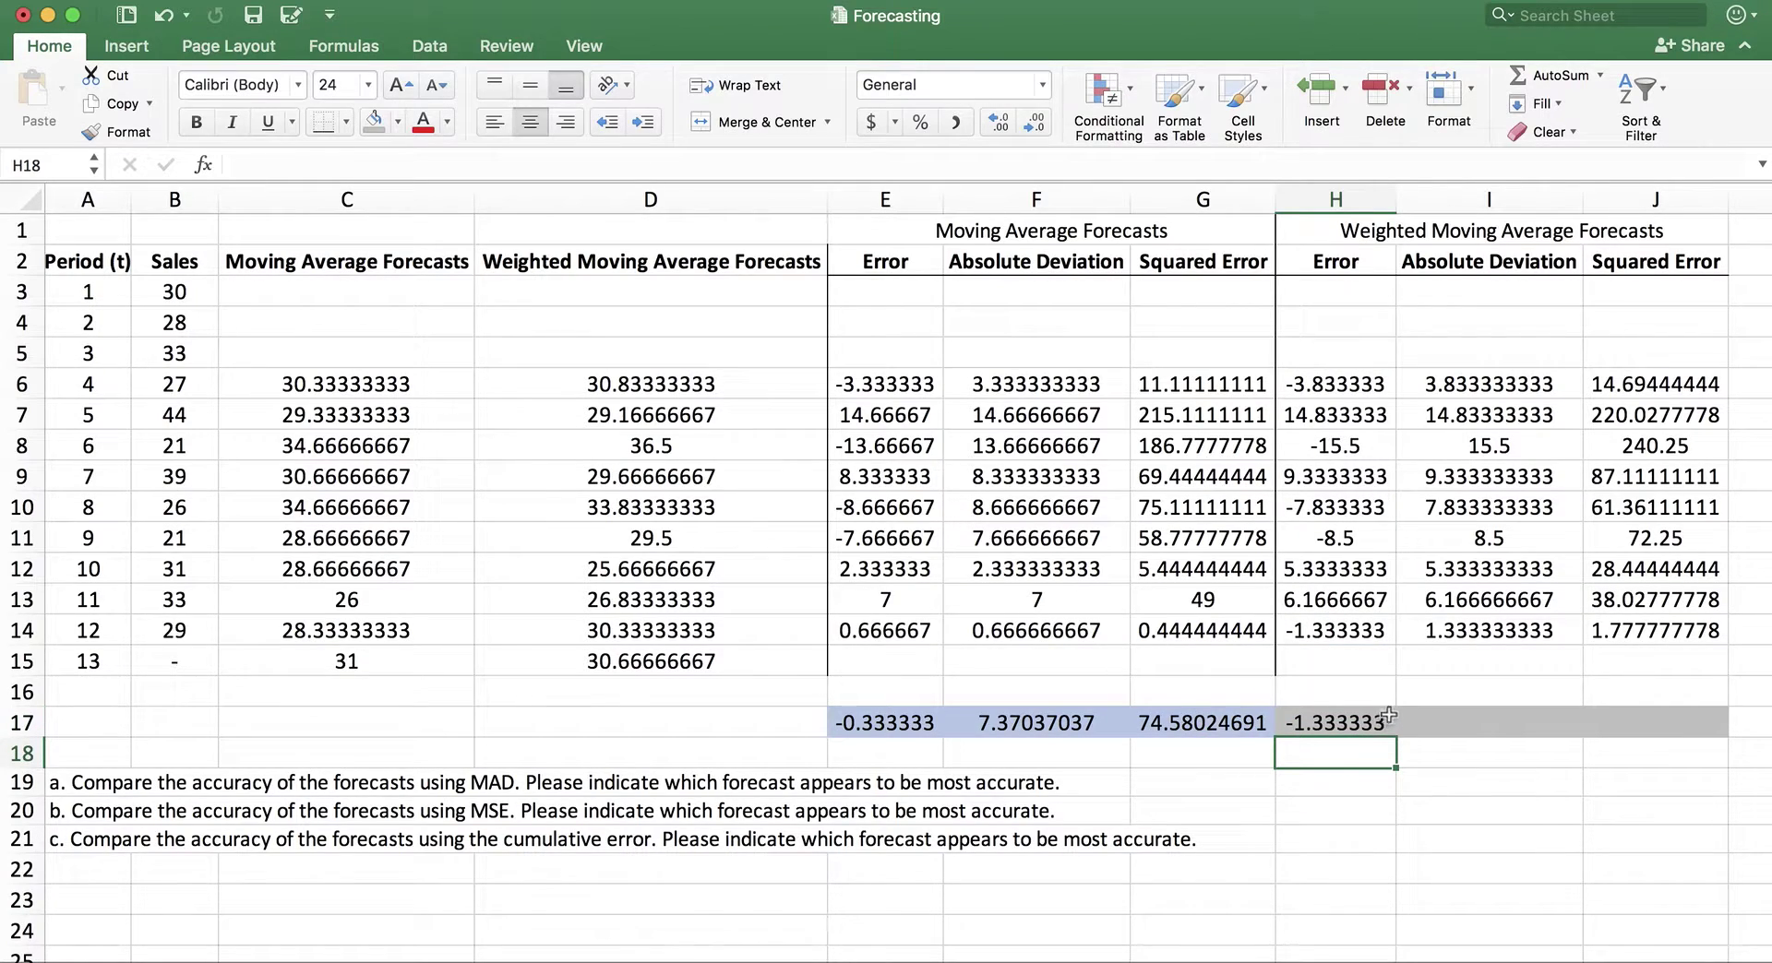
Calculate the weighted moving average MAD in I17 with the formula =AVERAGE(I6:I14).
click(1472, 722)
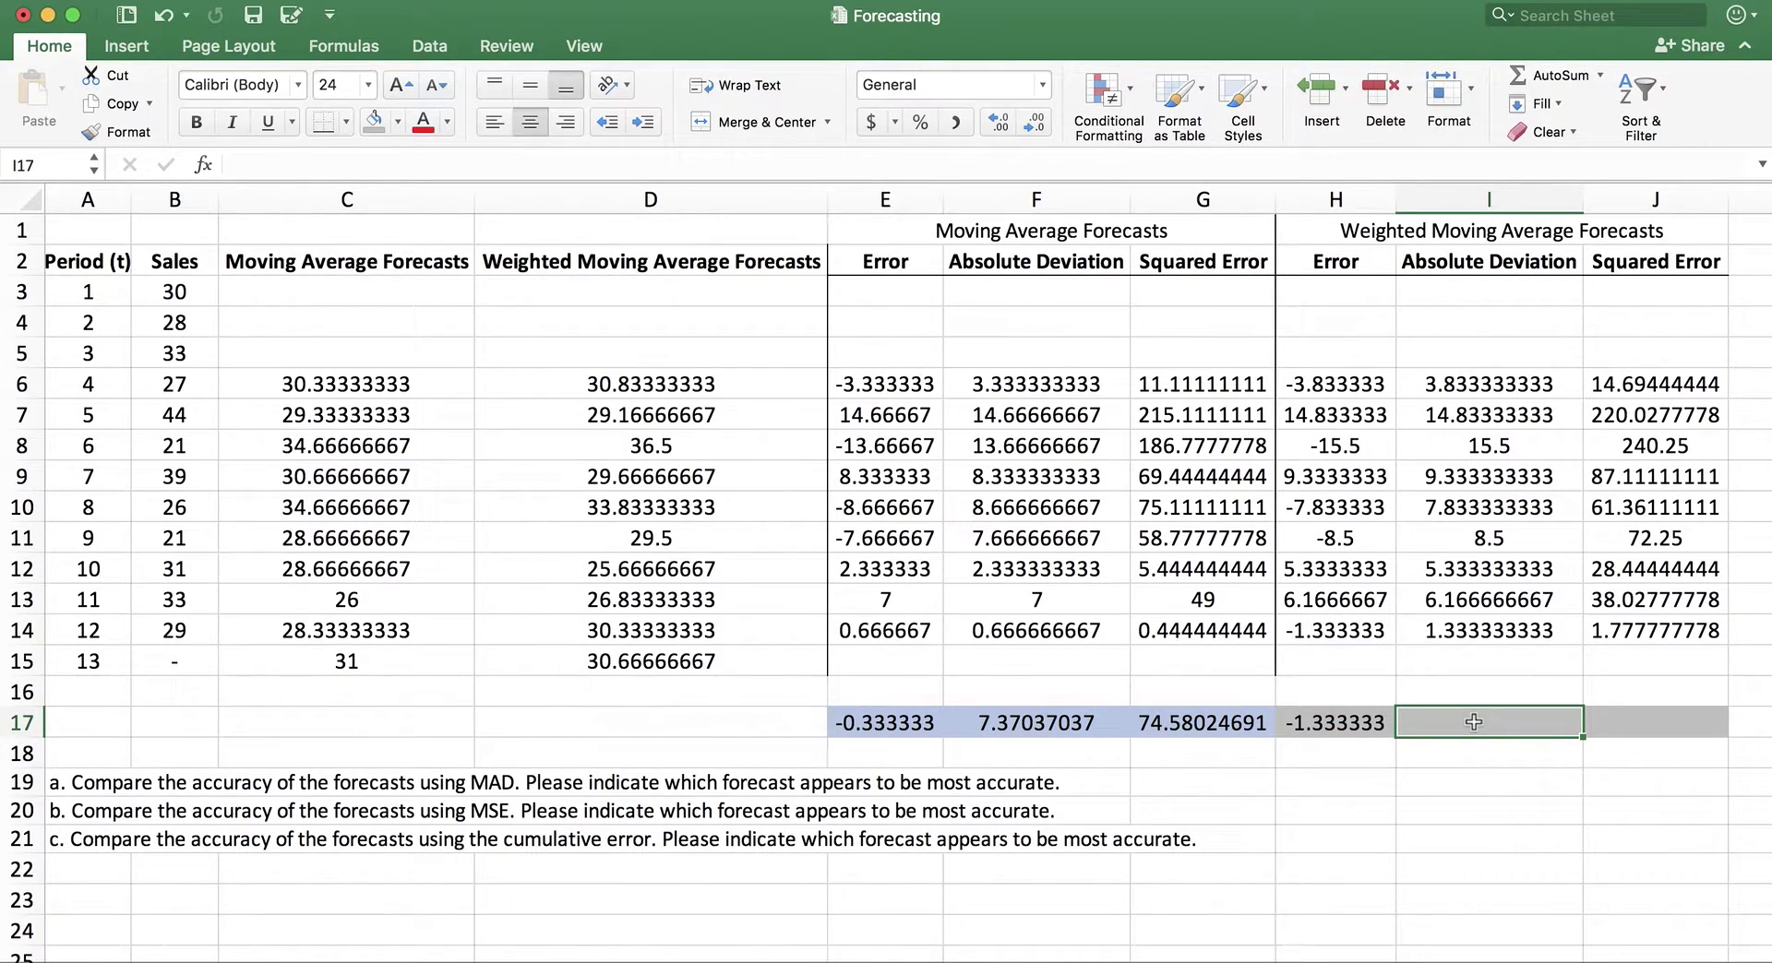
text(=average()
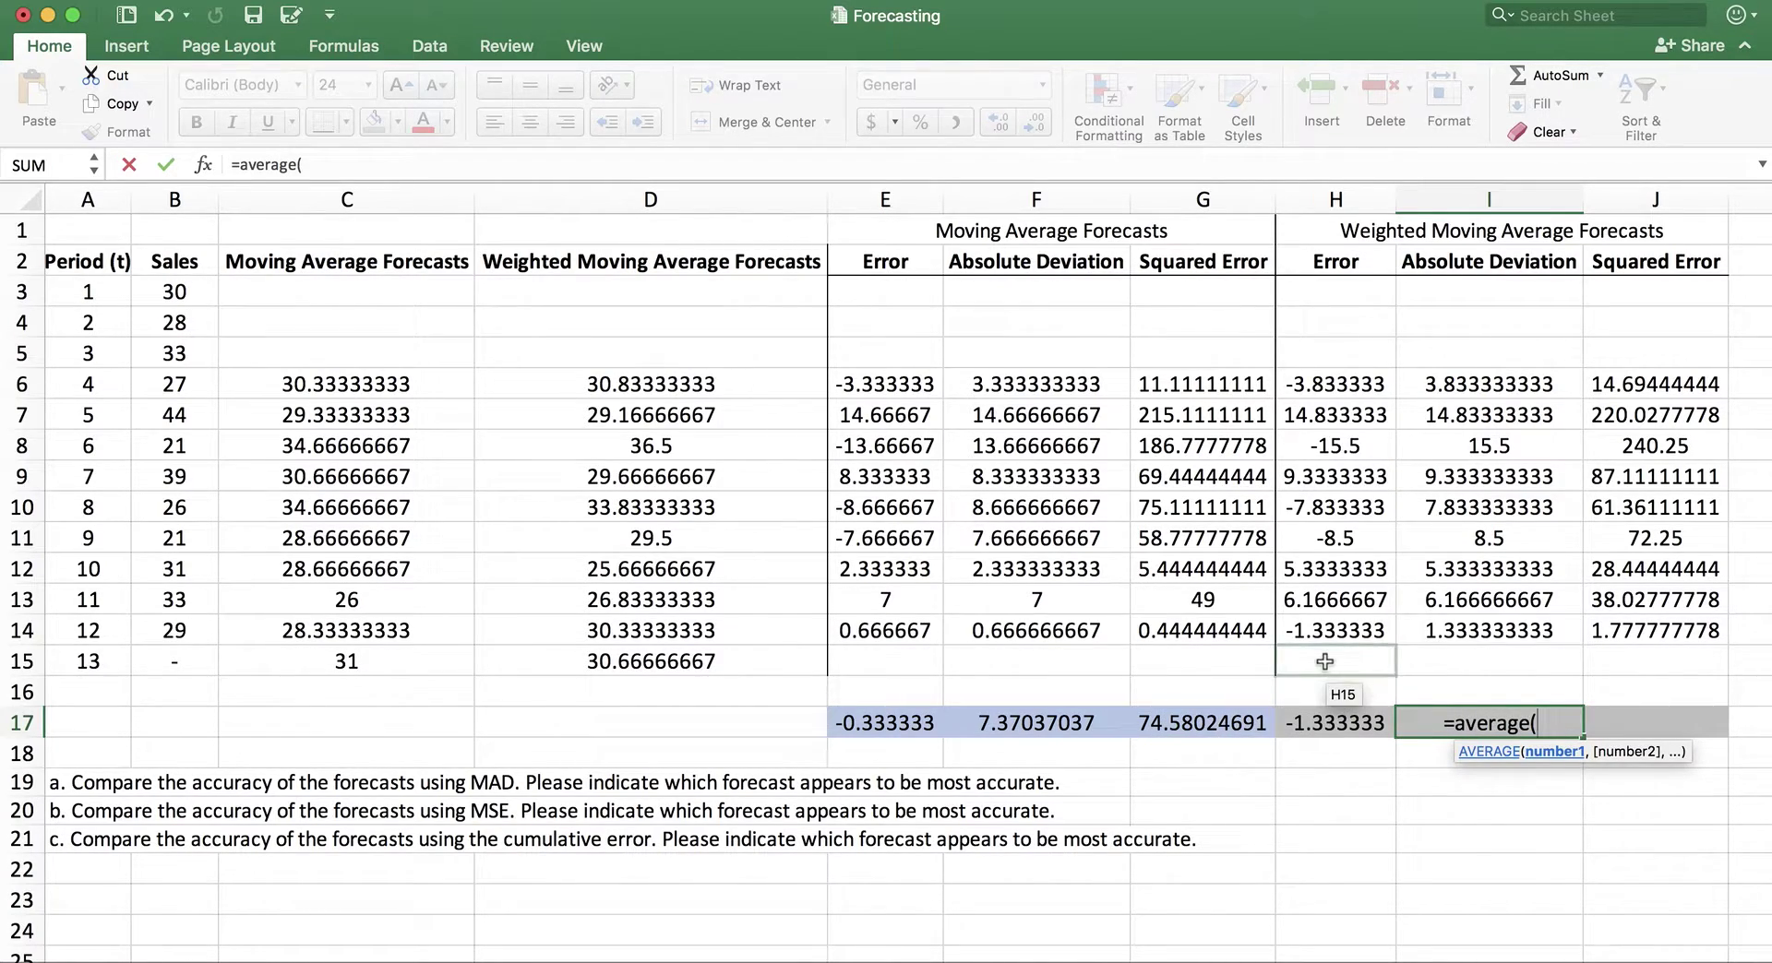
drag(1503, 381, 1505, 630)
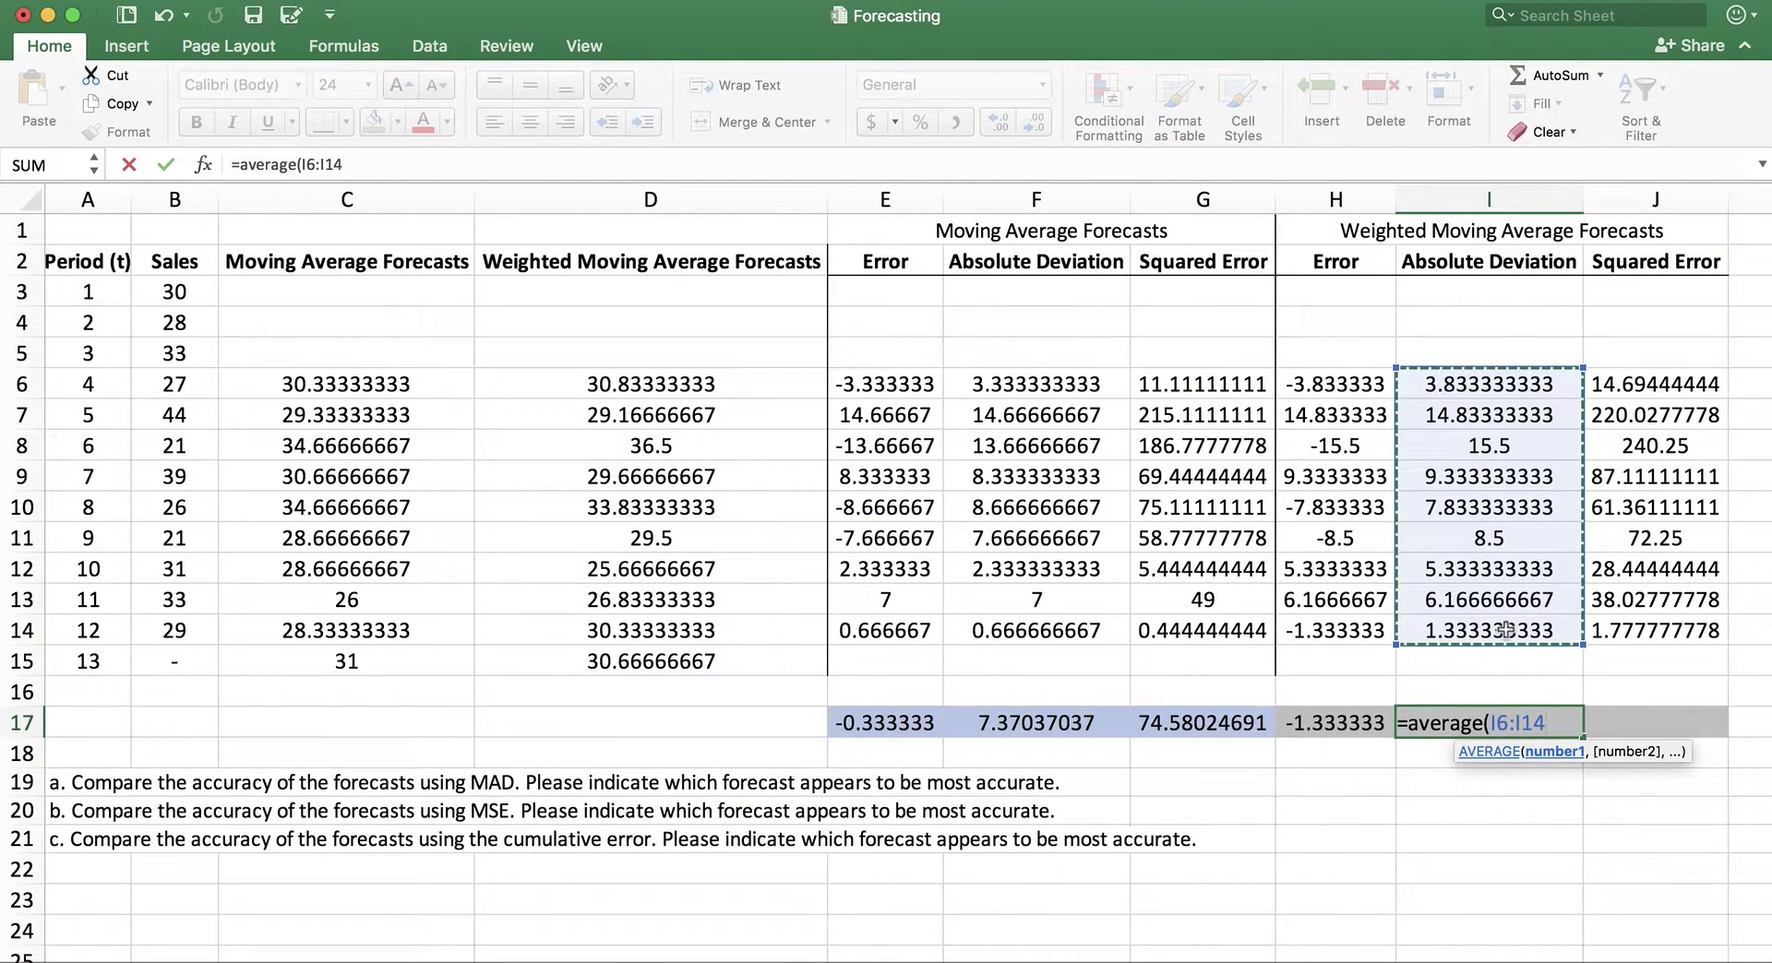
text())
key(Return)
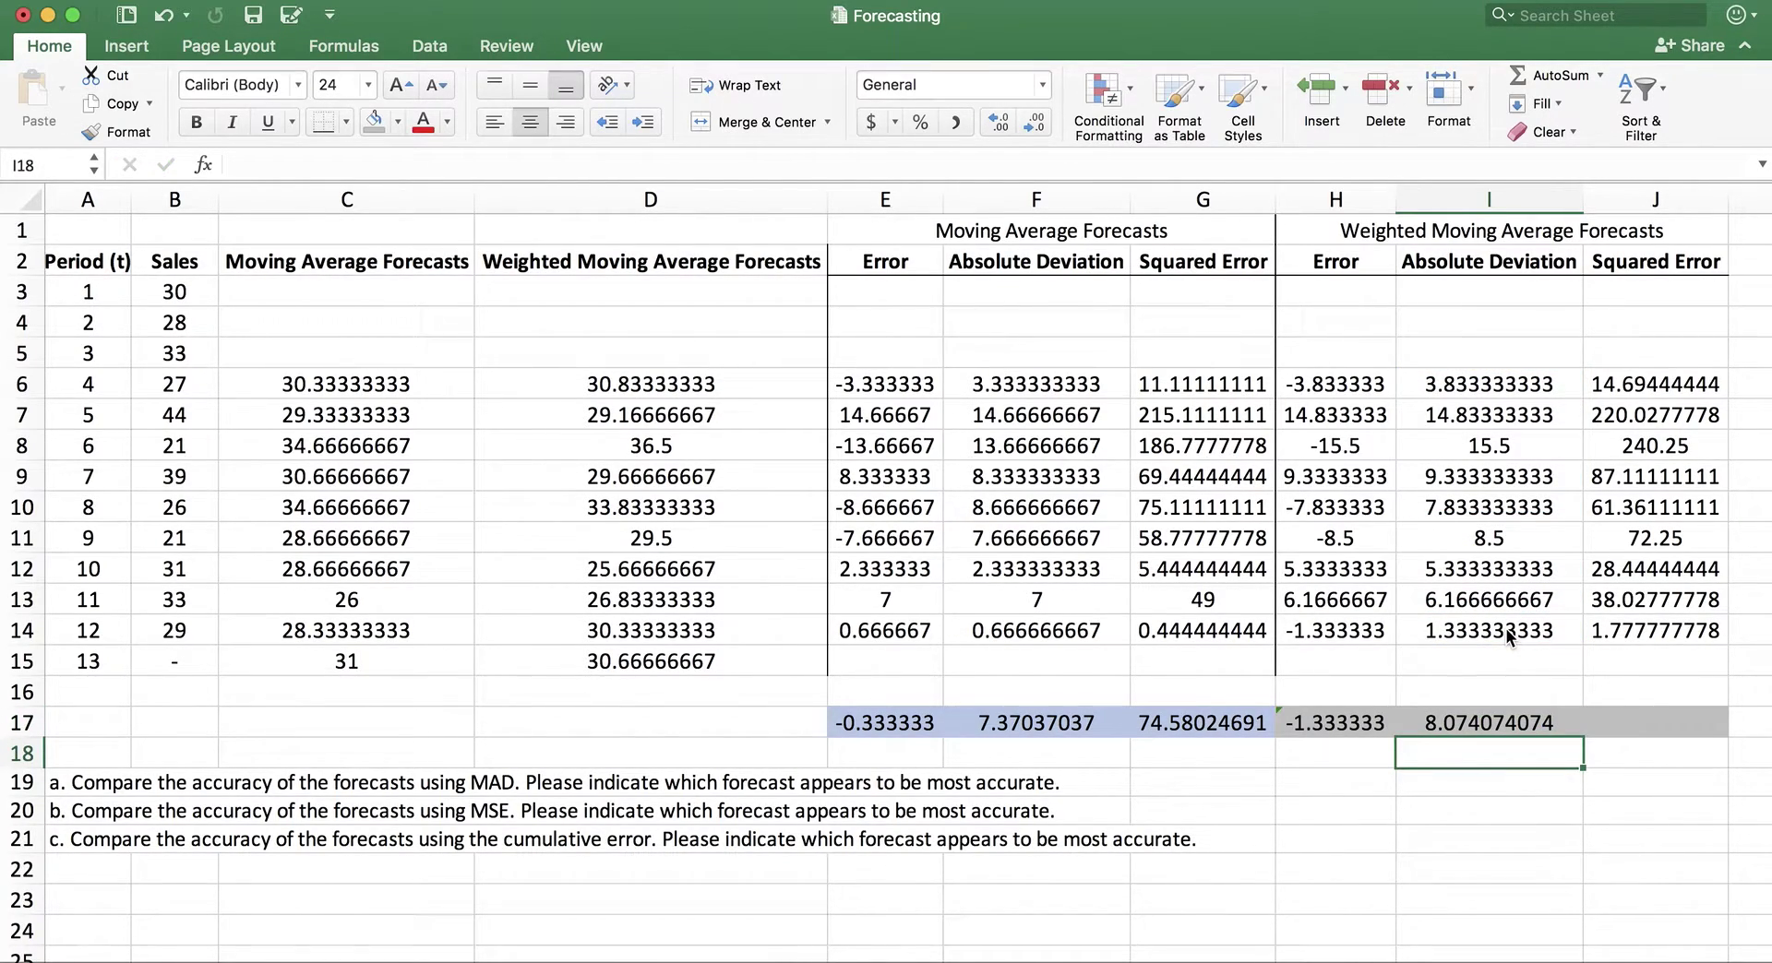
Calculate the weighted moving average MSE in J17 with the formula =AVERAGE(J6:J14).
click(1657, 725)
text(=)
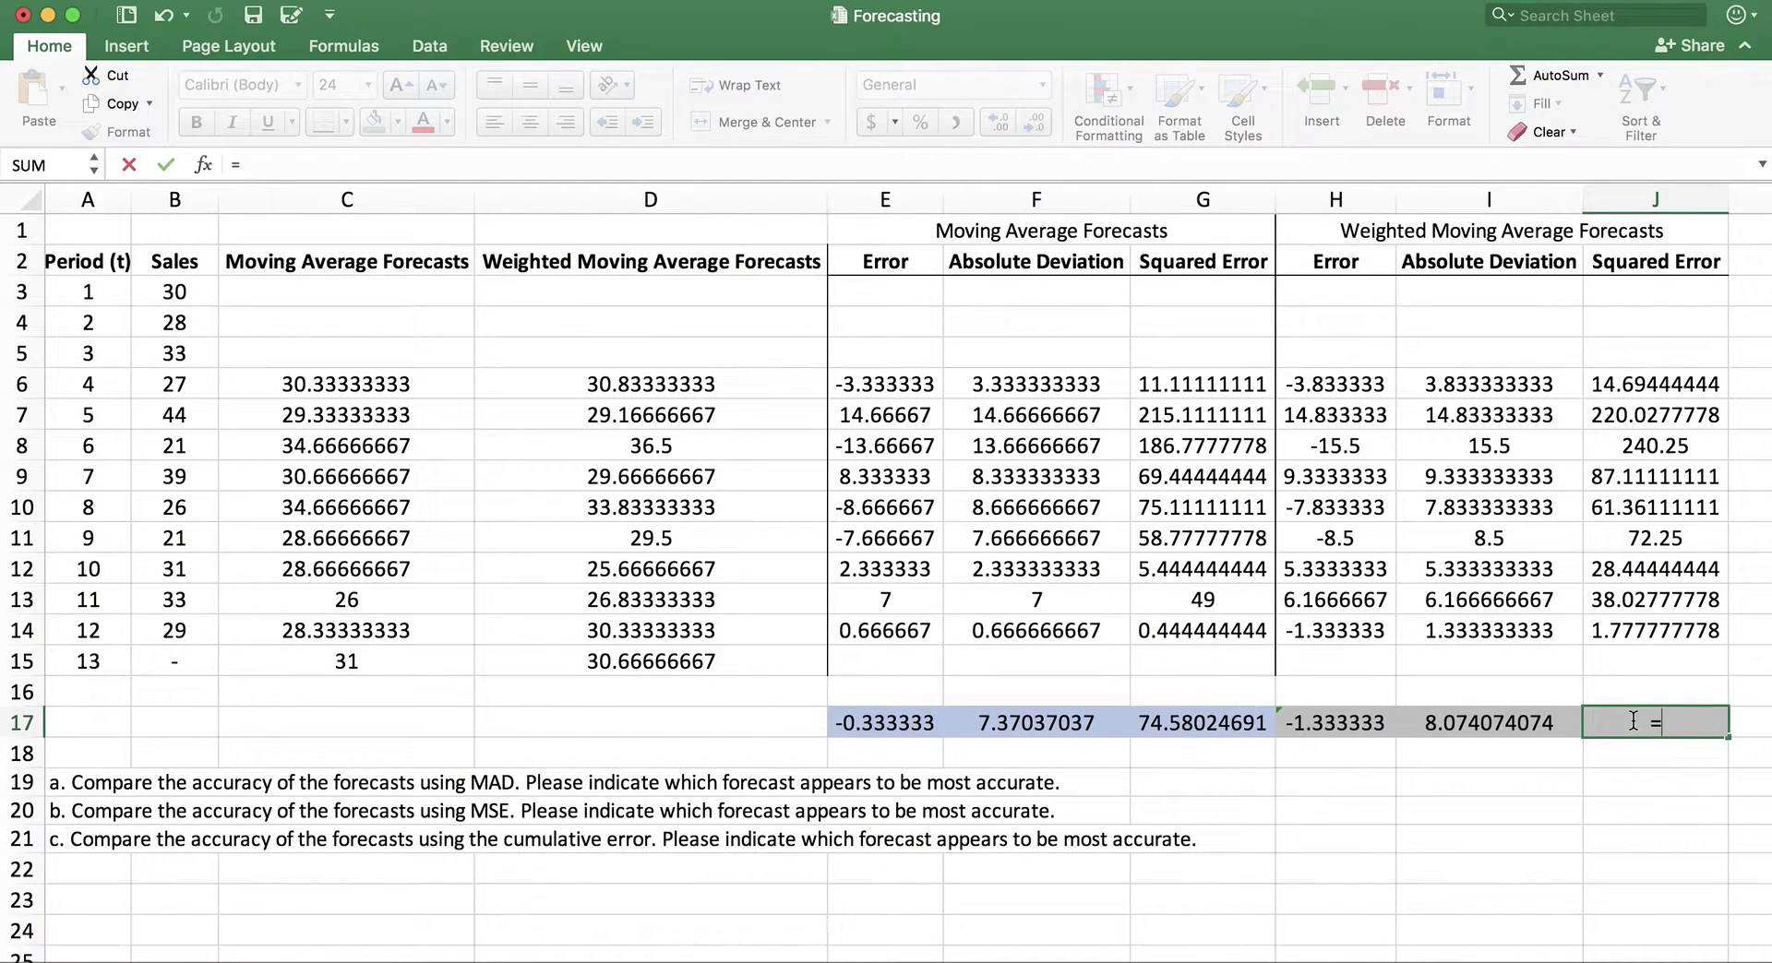
text(average()
drag(1652, 384, 1663, 627)
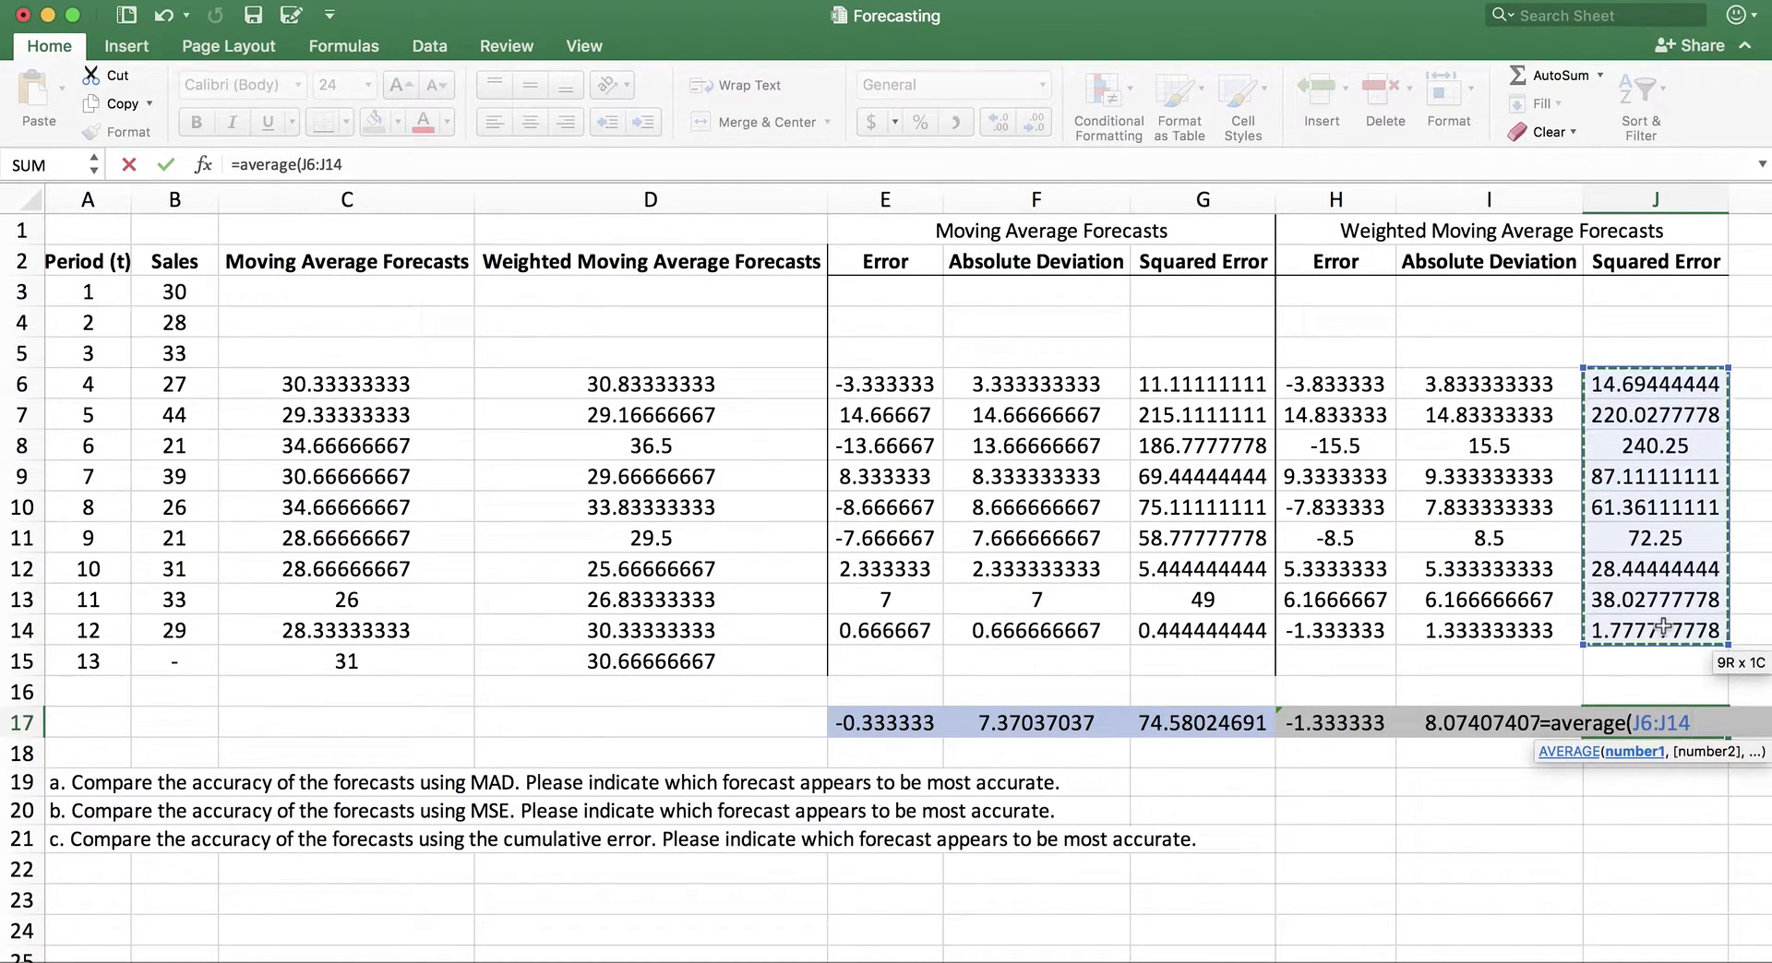
text())
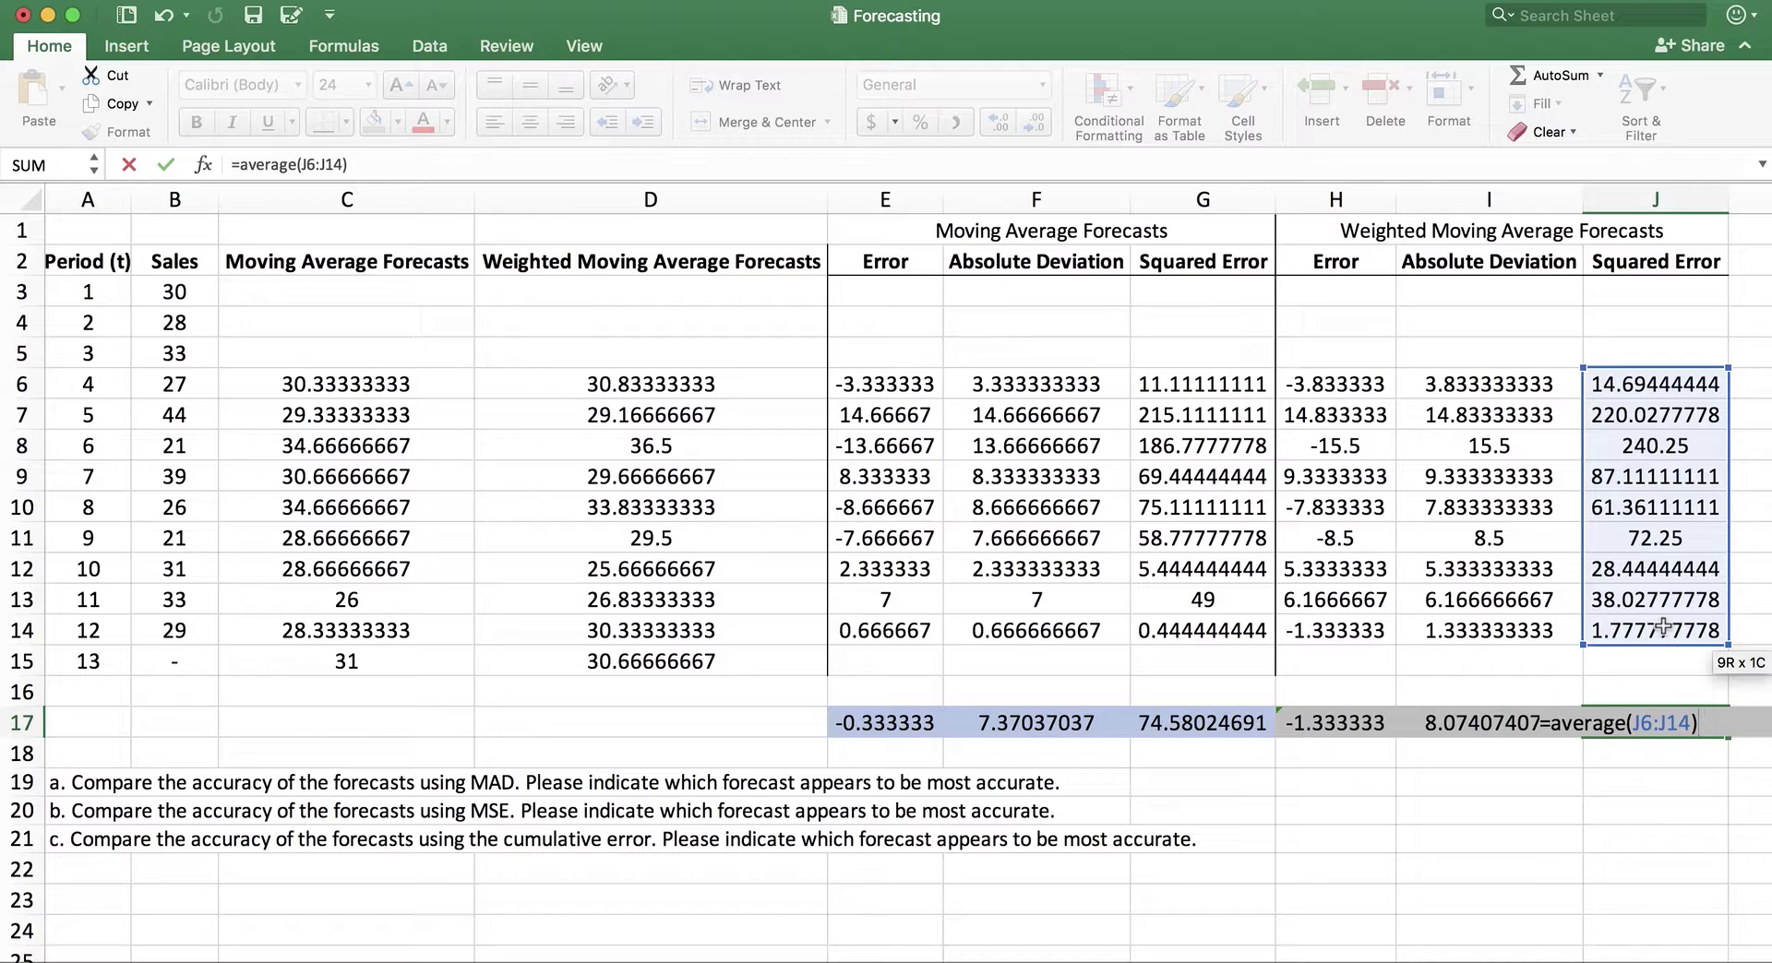
key(Return)
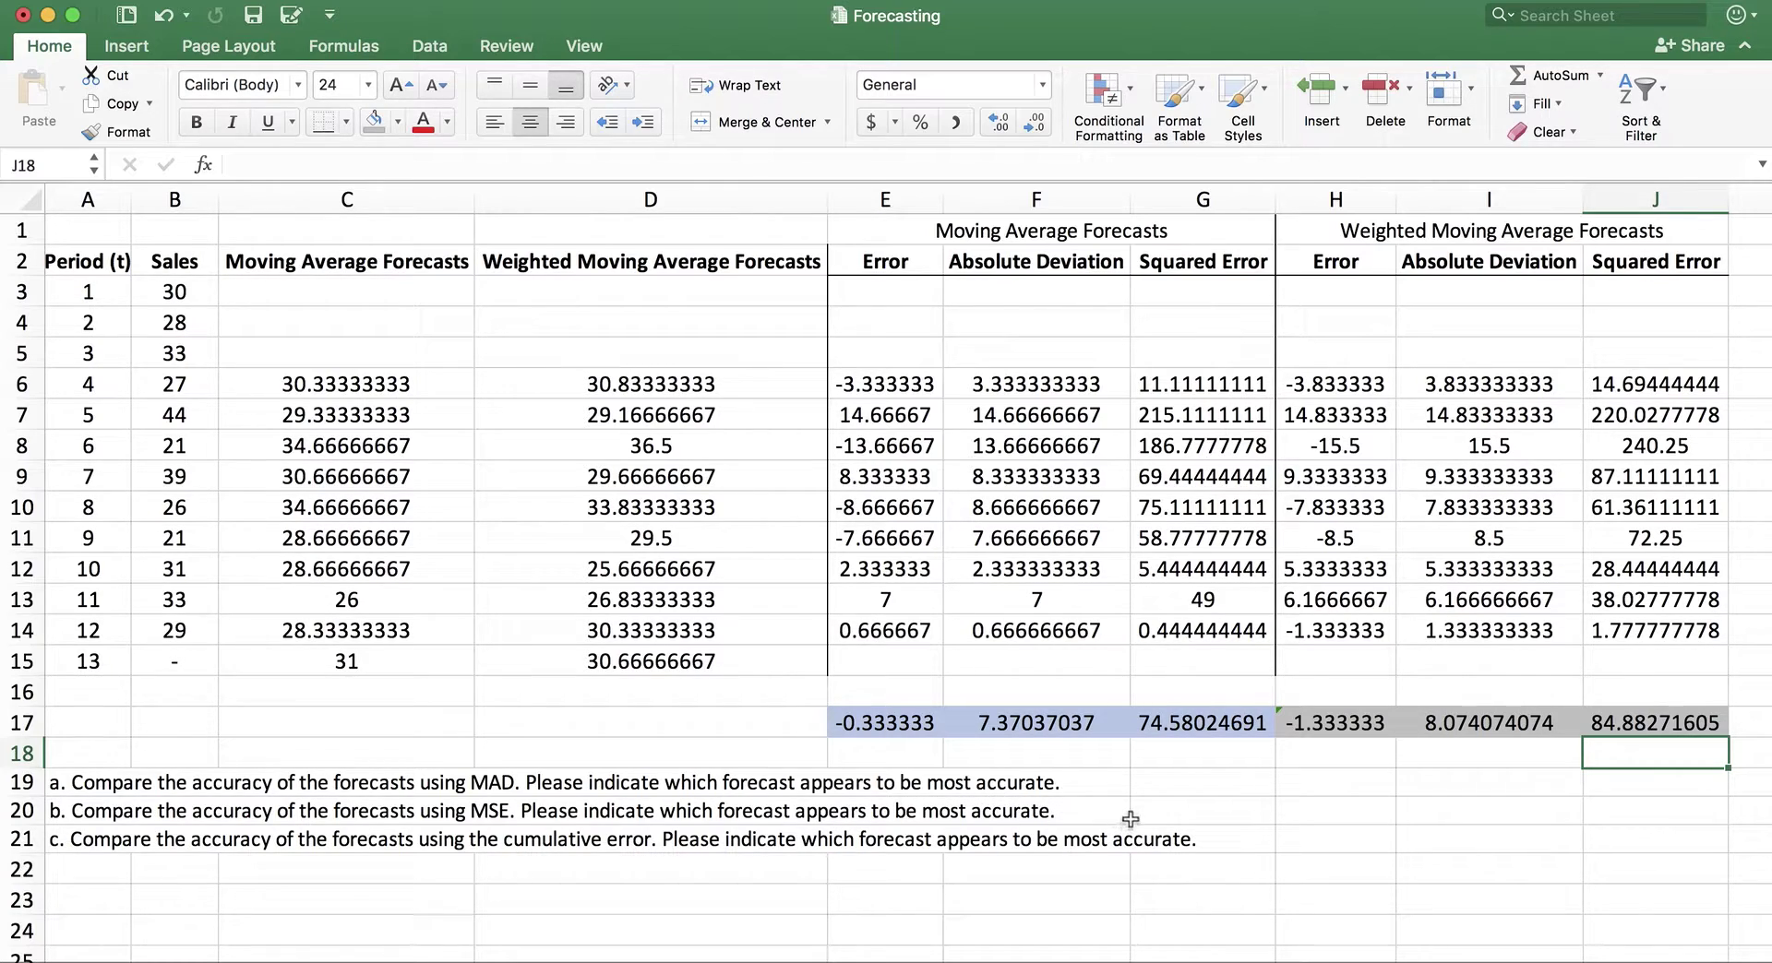
Compare the moving average MAD in F17 with the weighted moving average MAD in I17 to answer question a.
click(1052, 712)
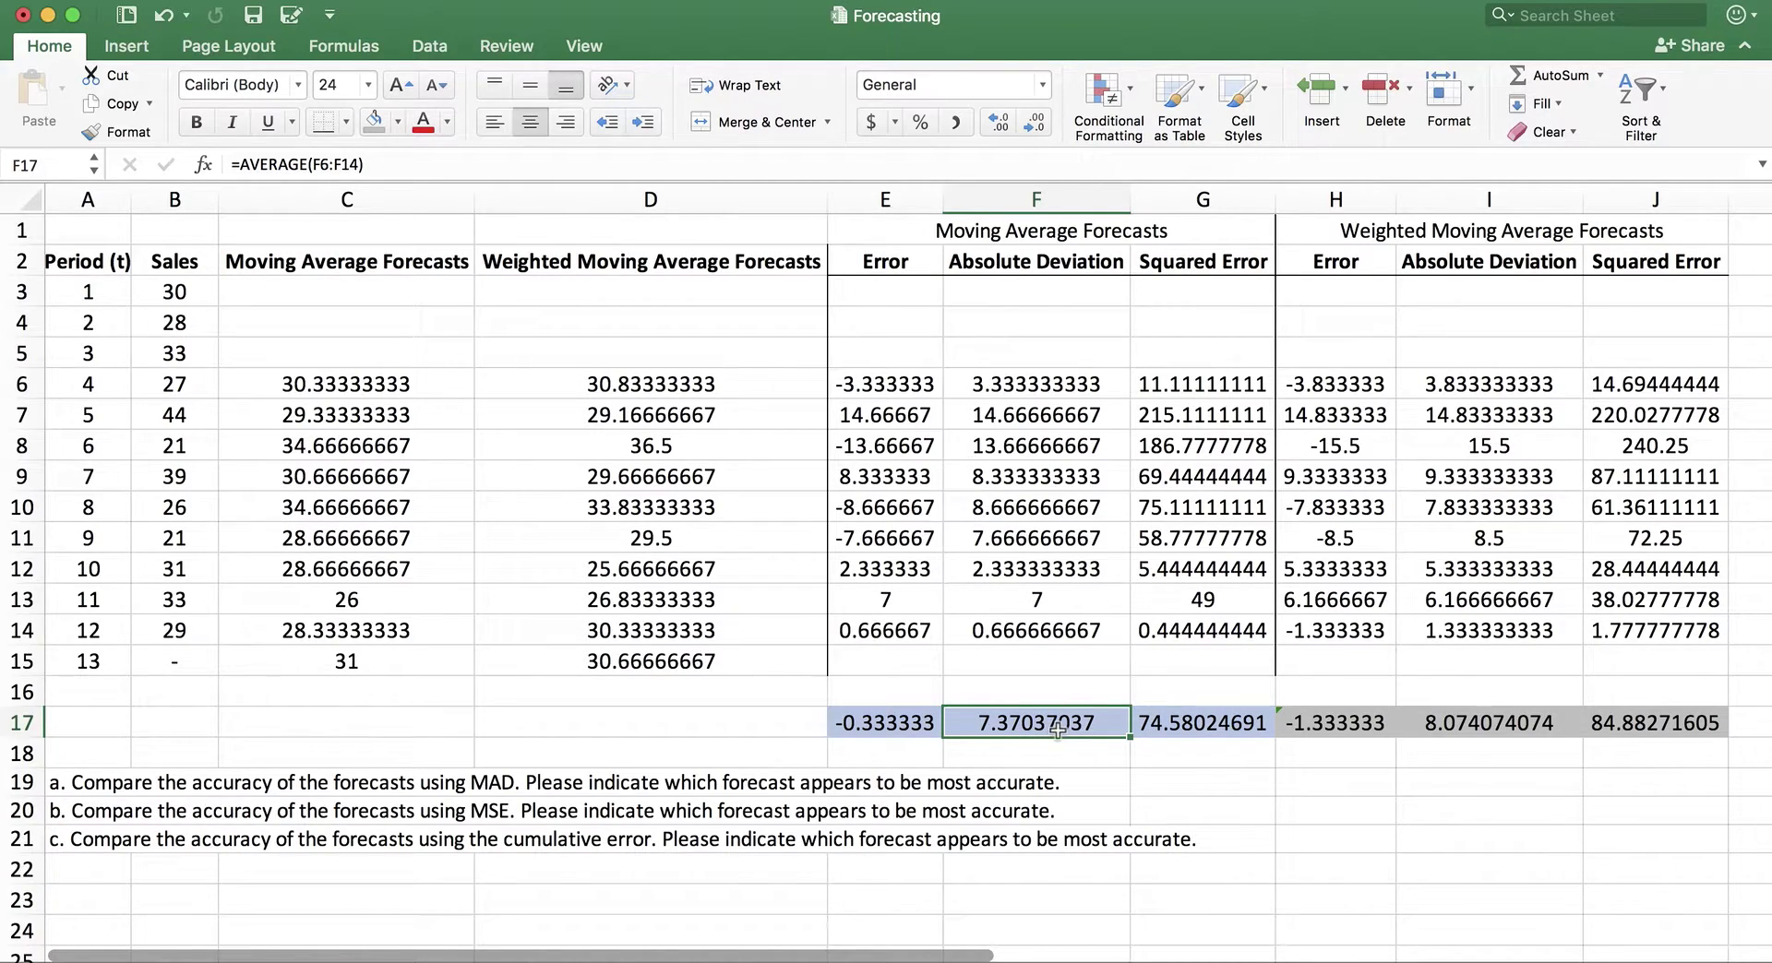
click(1475, 718)
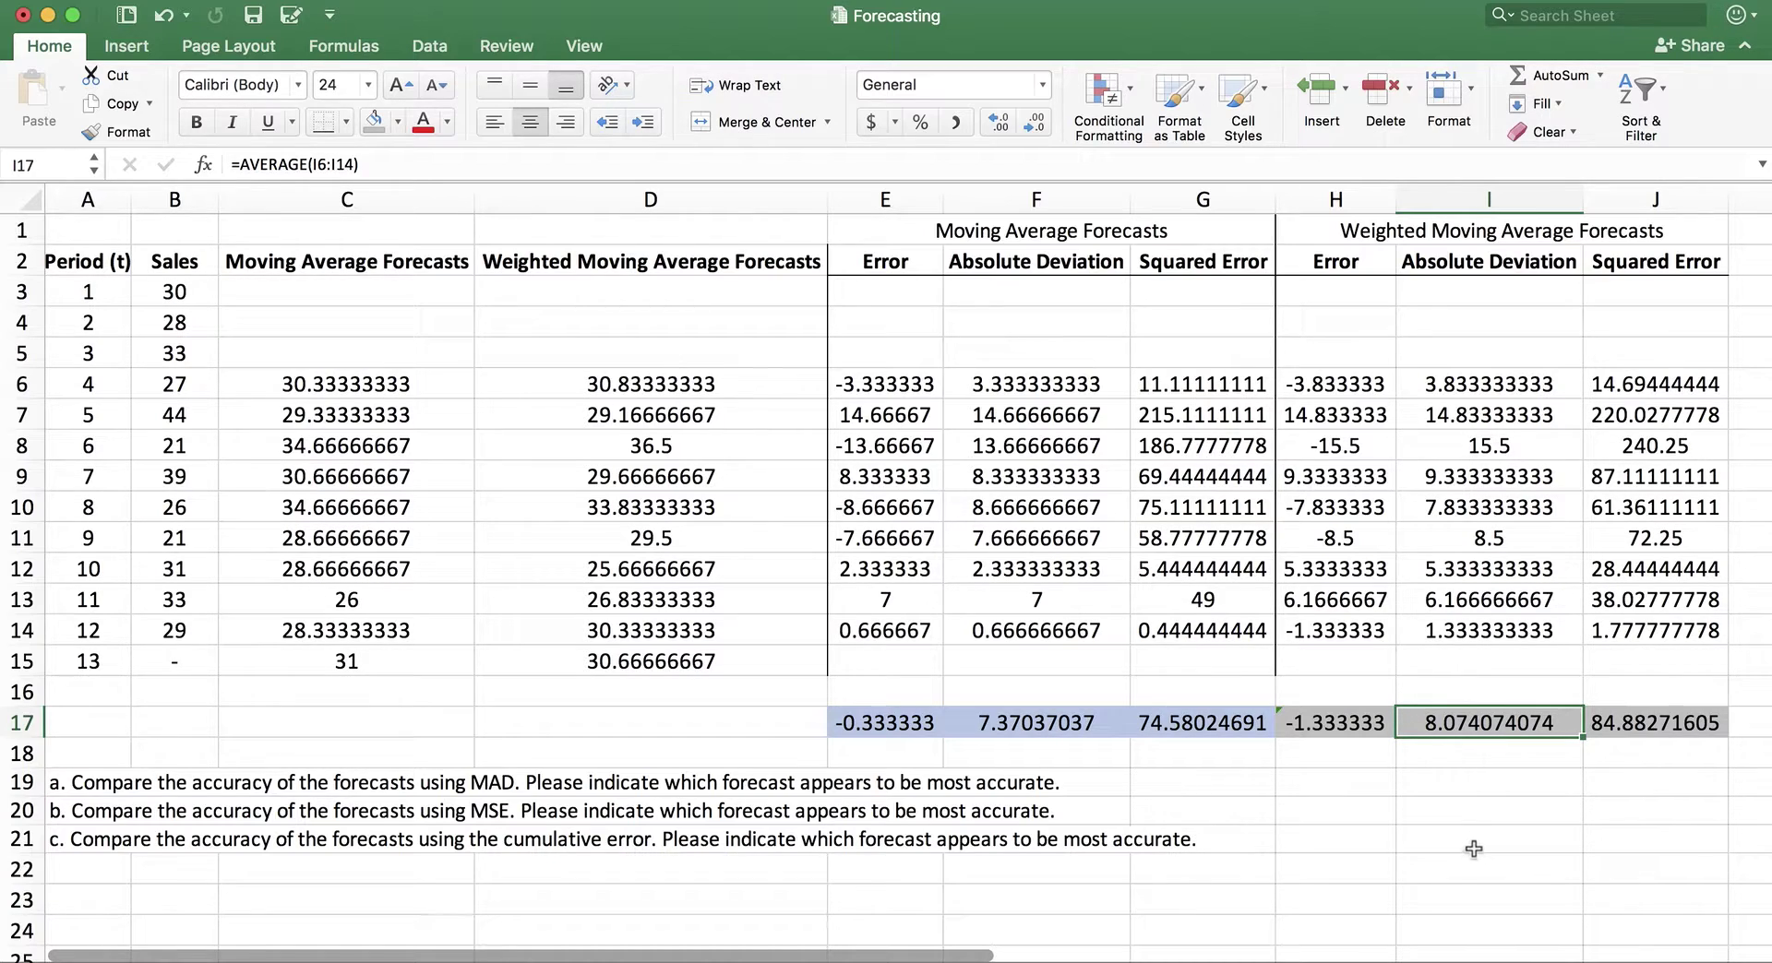
click(1471, 719)
click(1010, 231)
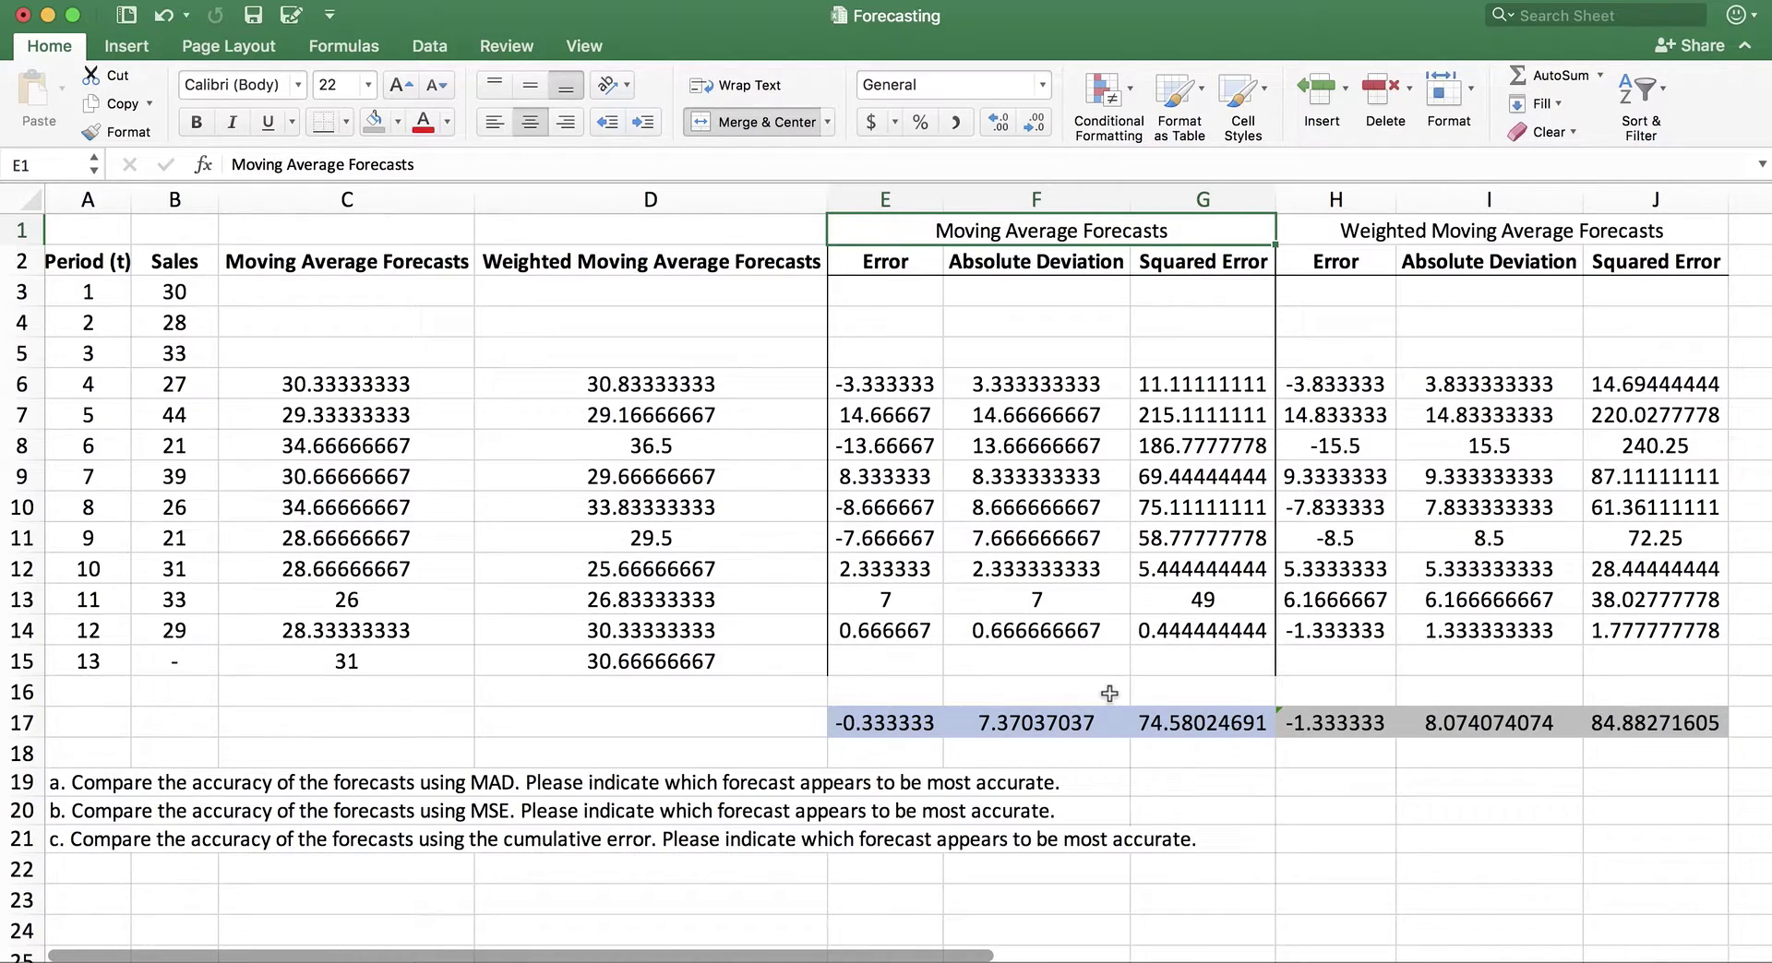
click(1155, 787)
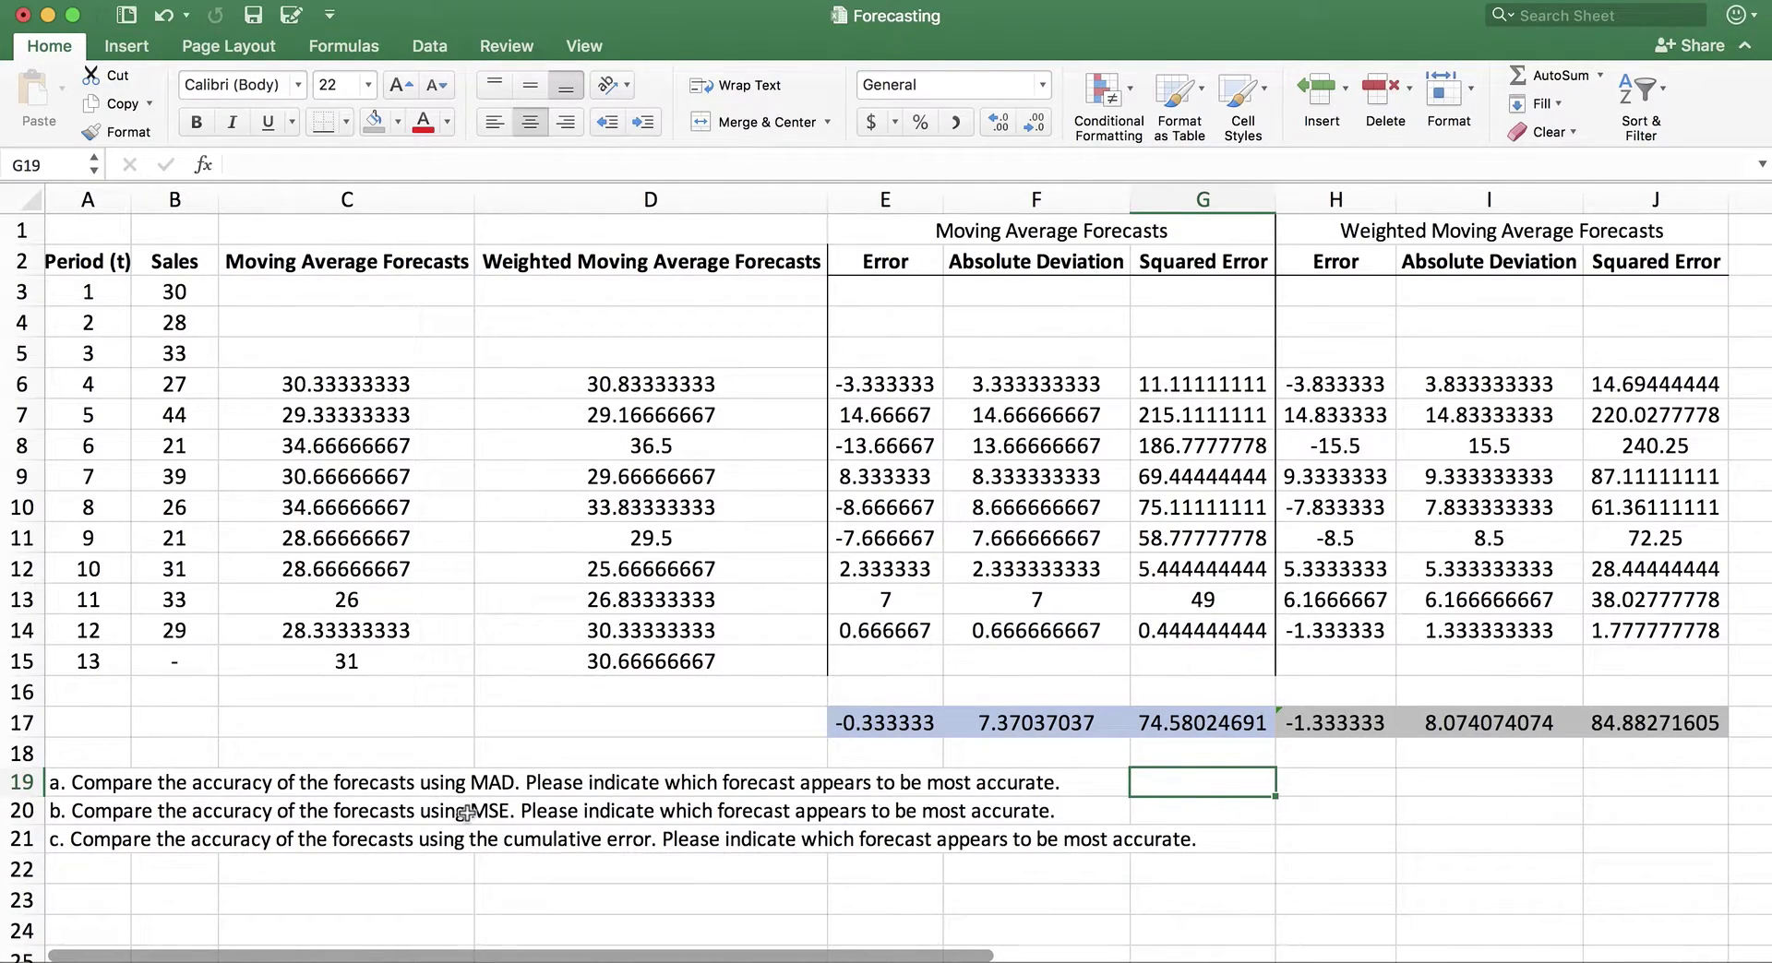
Compare the moving average MSE in G17 with the weighted moving average MSE in J17 to answer question b.
click(1195, 724)
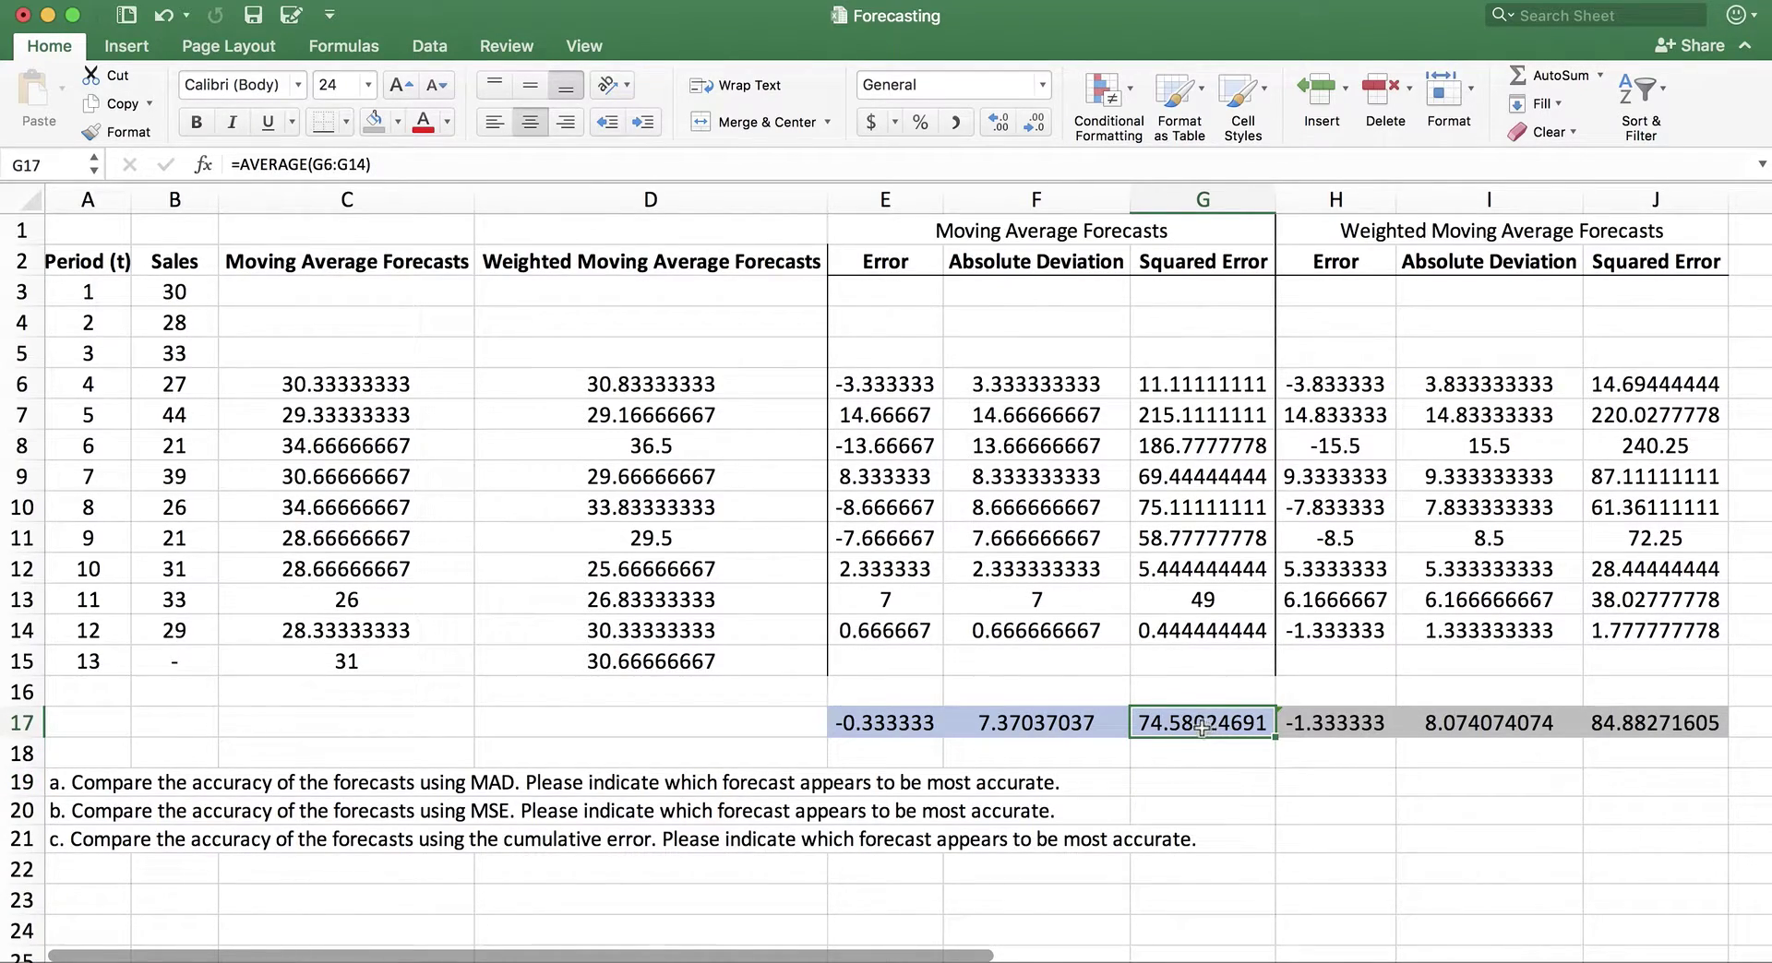
click(1642, 731)
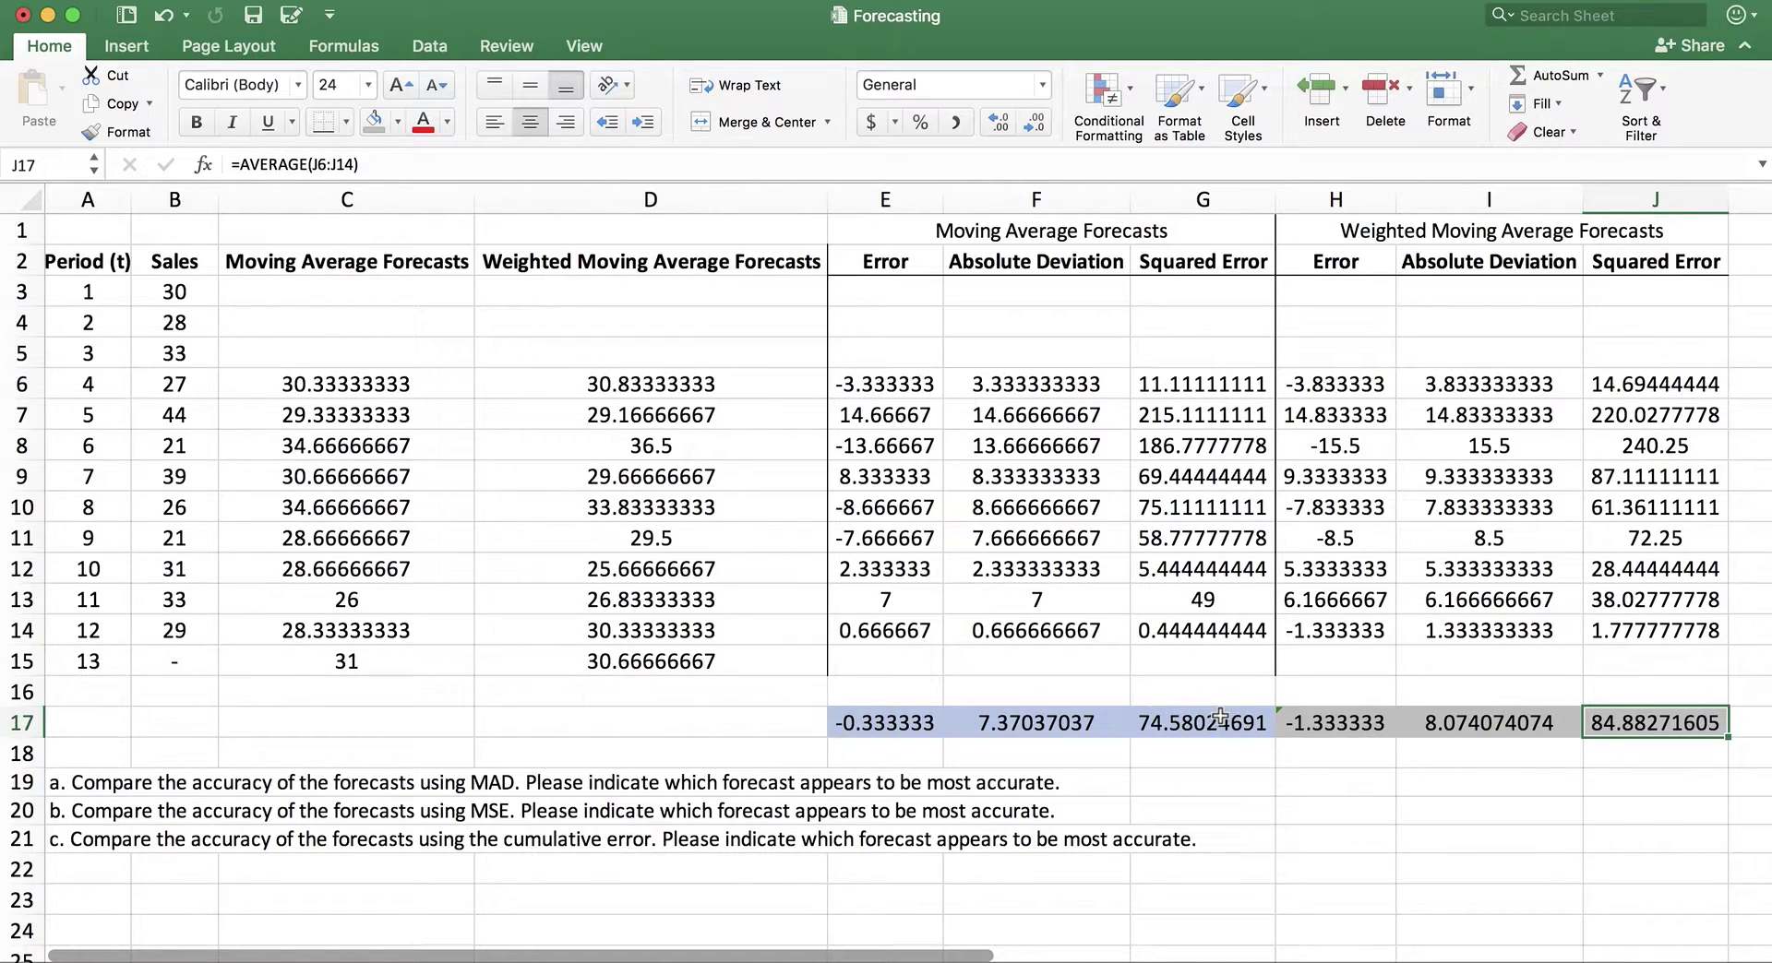
click(1036, 198)
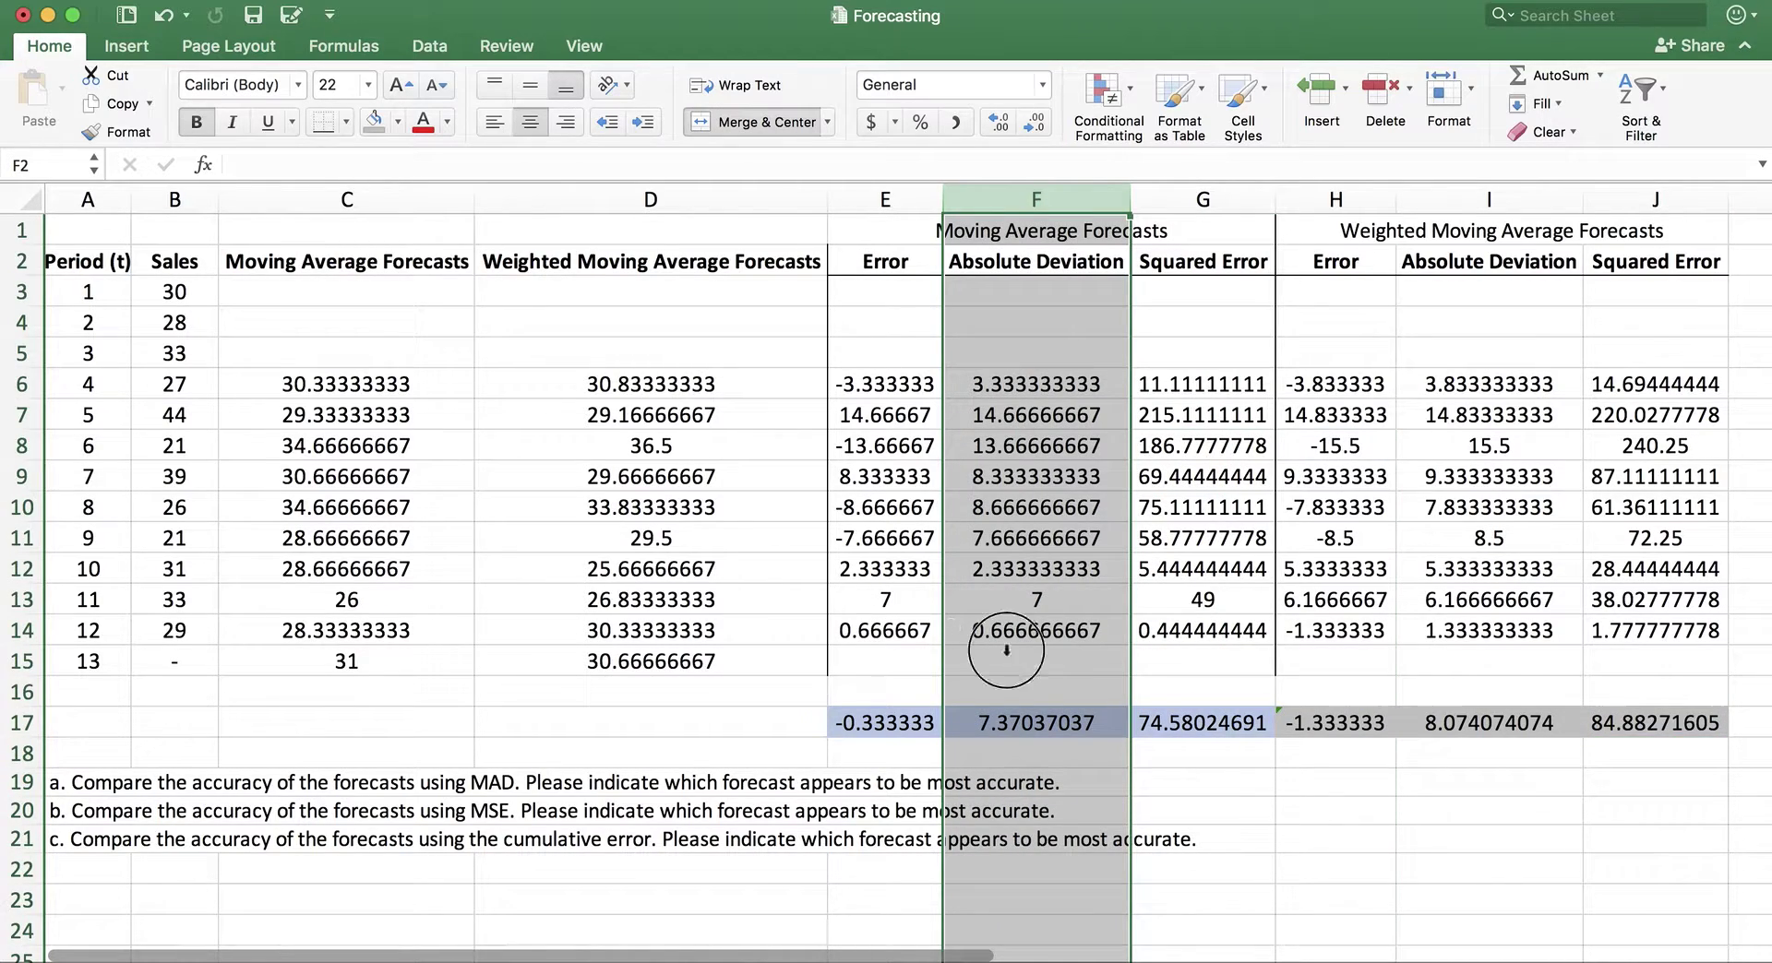
click(1006, 651)
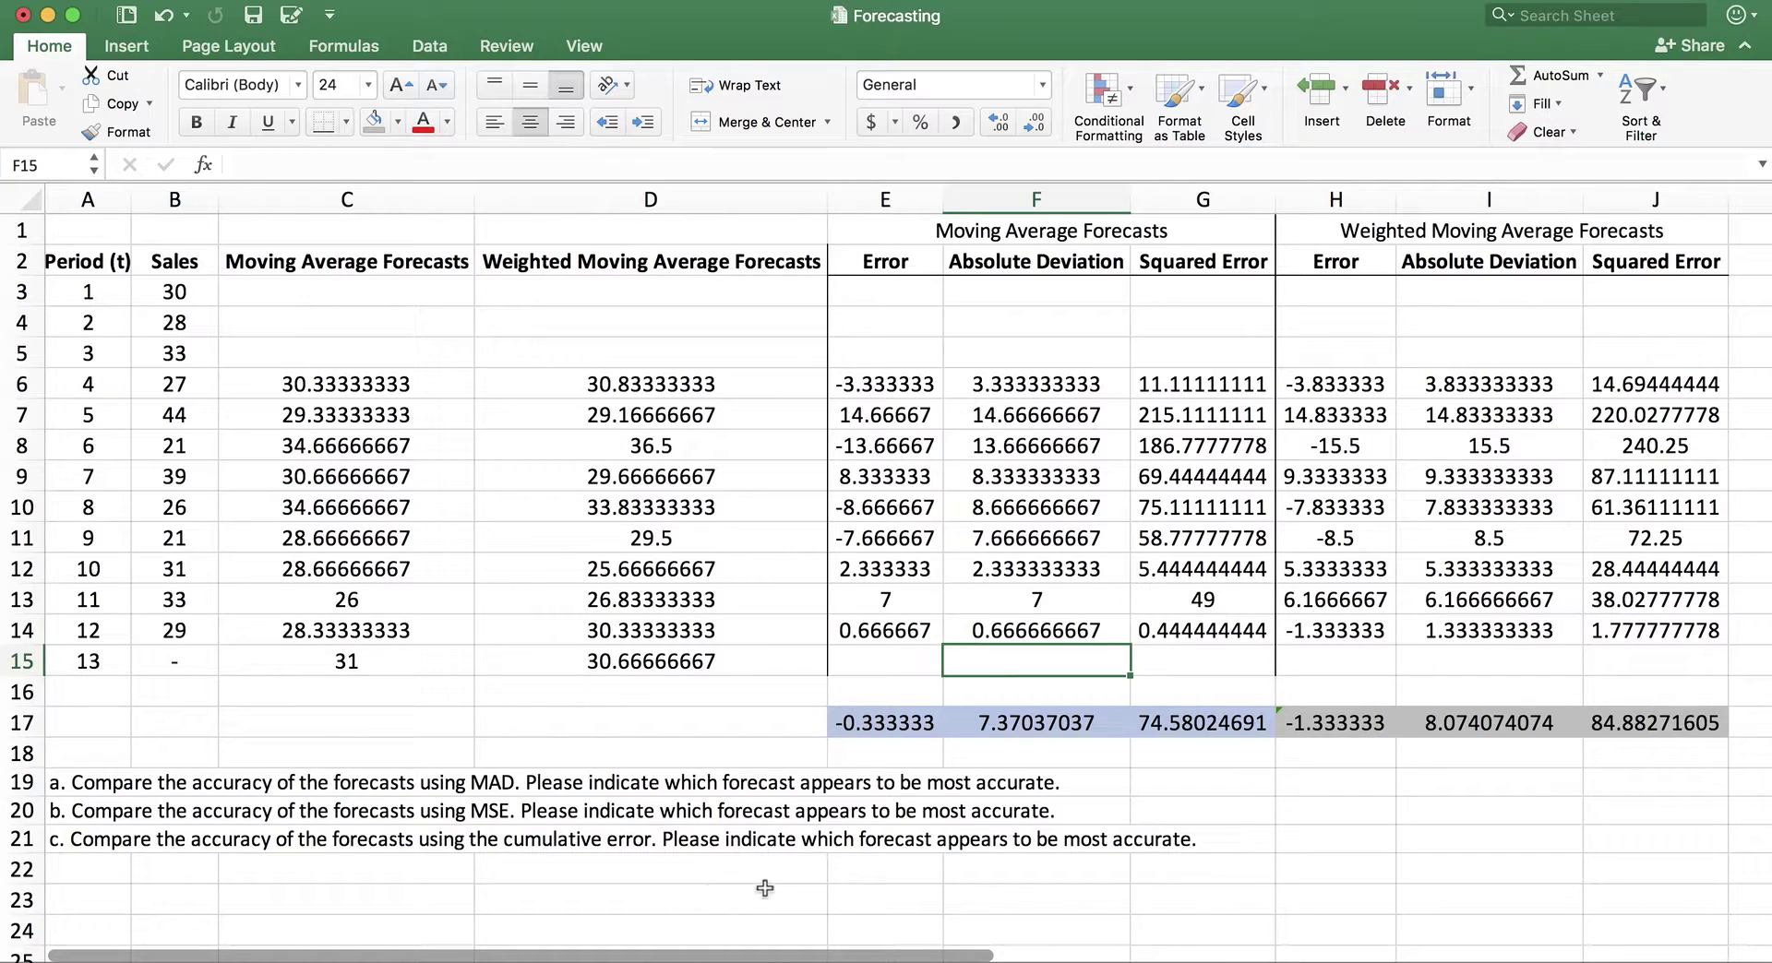
Compare the moving average cumulative error in E17 with the weighted moving average cumulative error in H17 to answer question c.
click(877, 722)
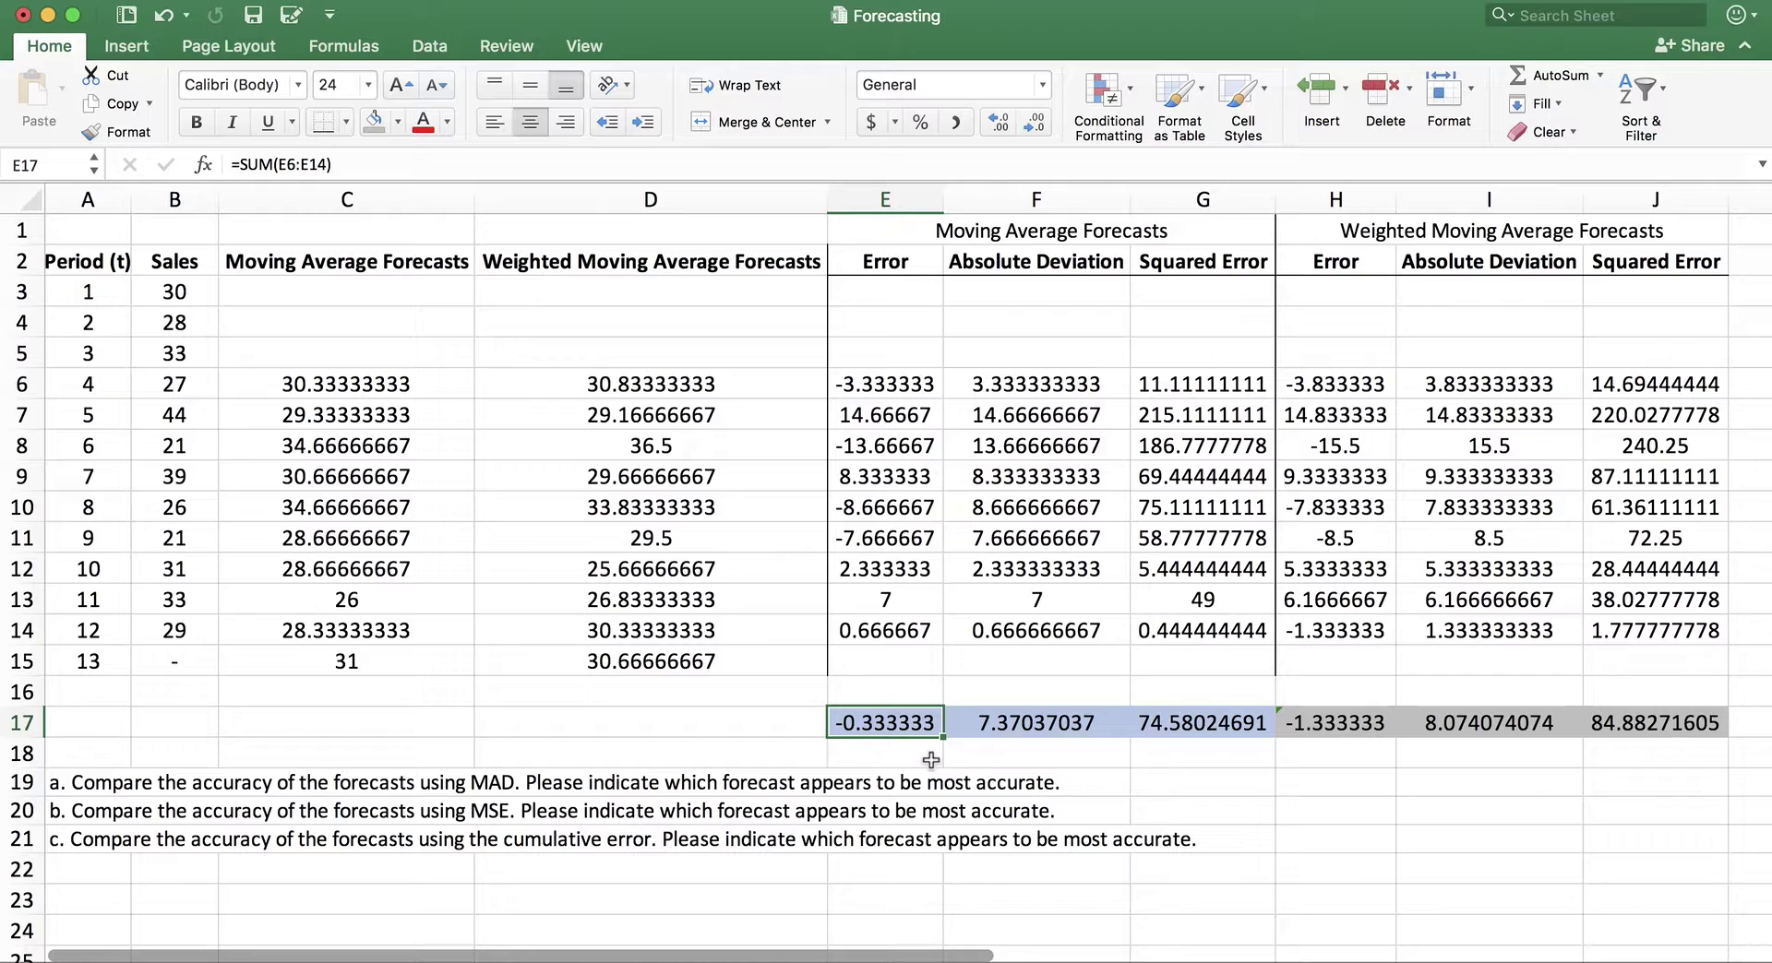
click(1316, 729)
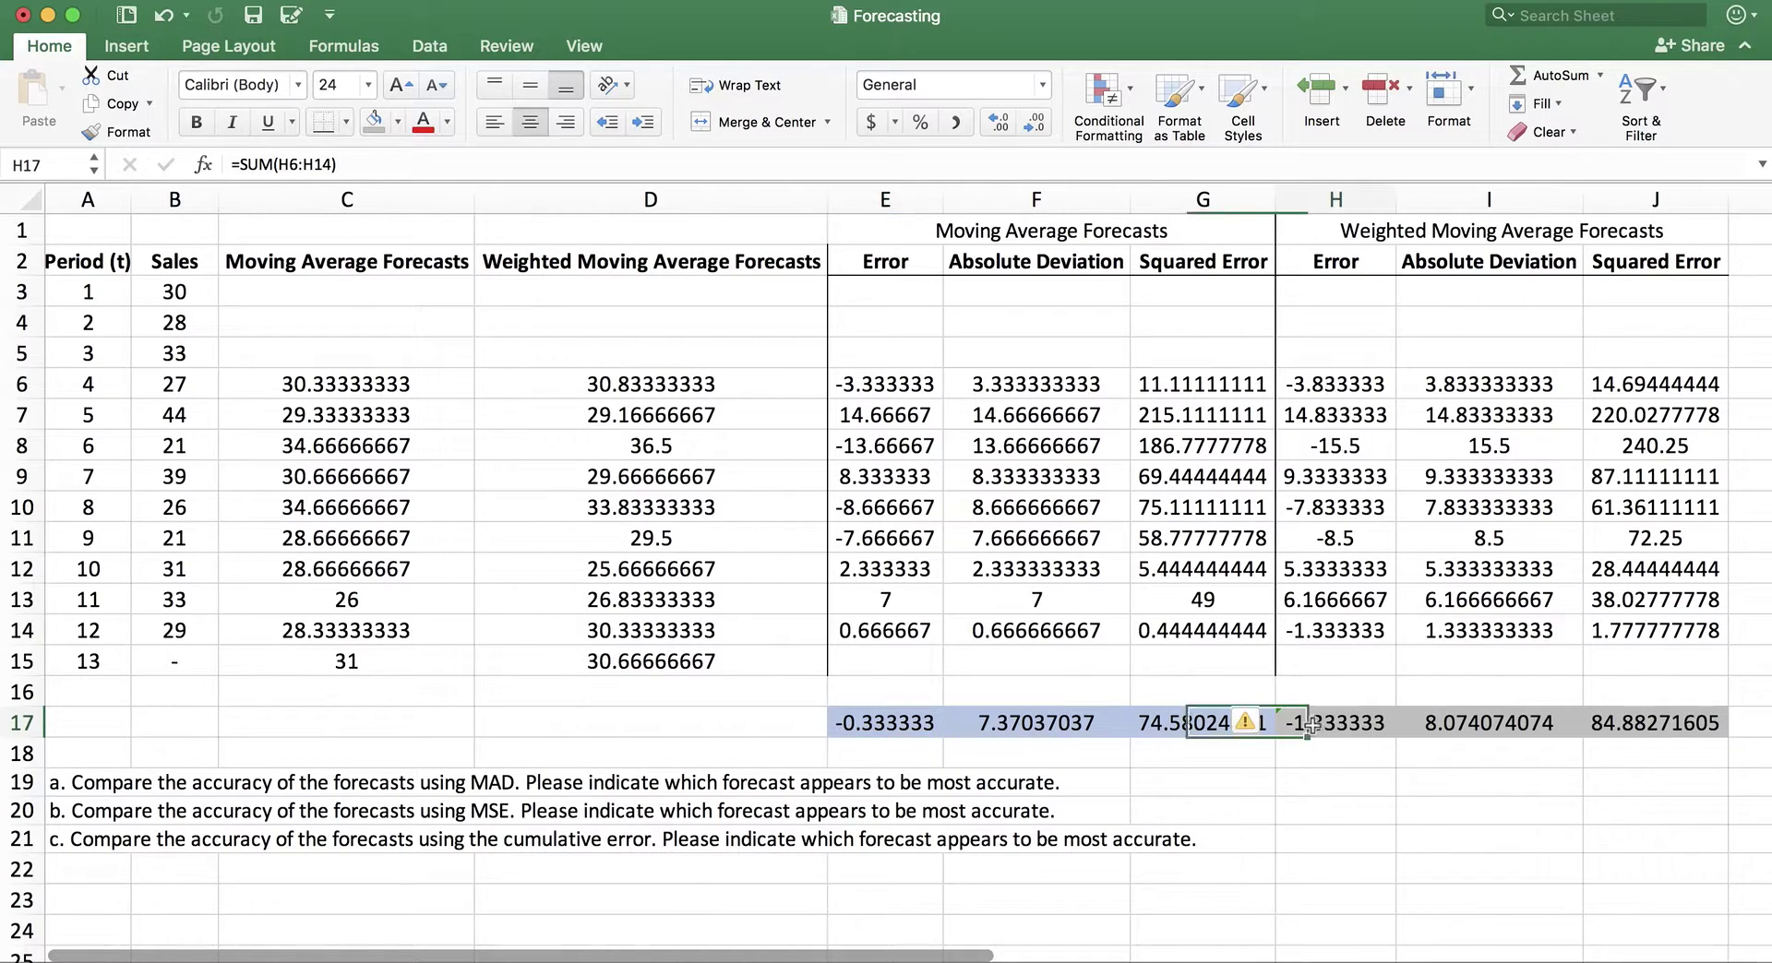